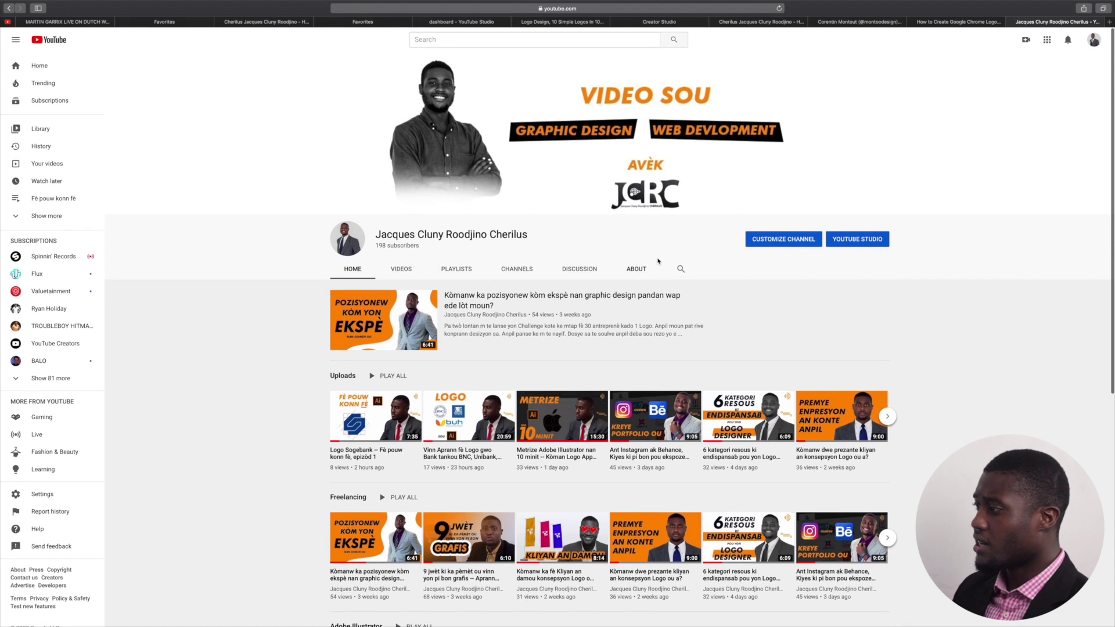
Switch to Adobe Illustrator and move the Chrome reference logo slightly inward from the artboard's upper-right corner.
mouse_move(868, 609)
click(867, 610)
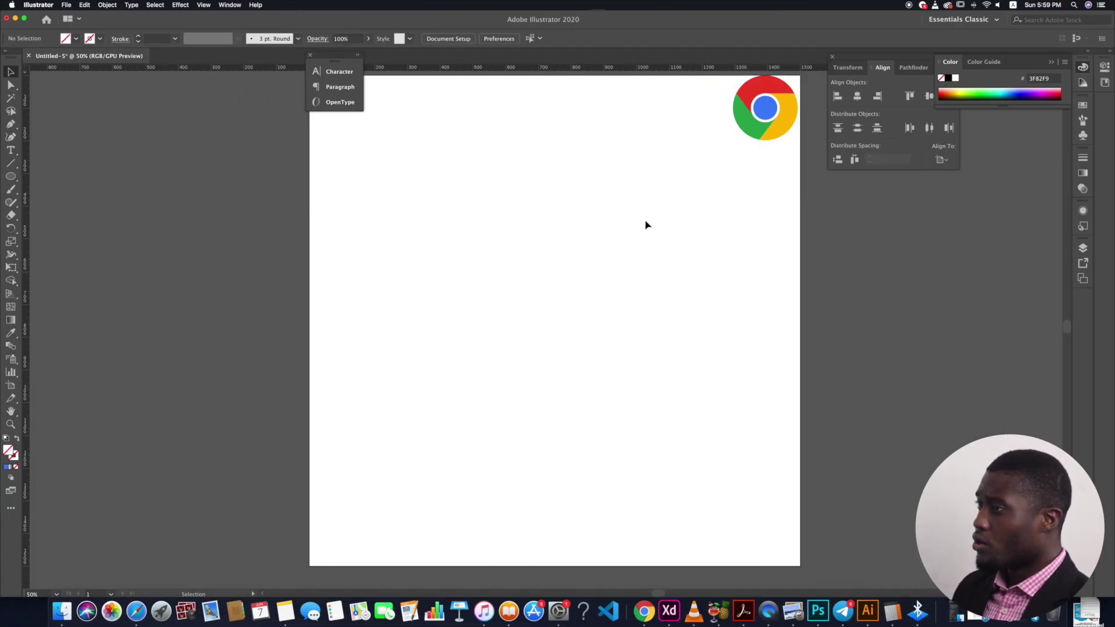
drag(778, 125, 764, 129)
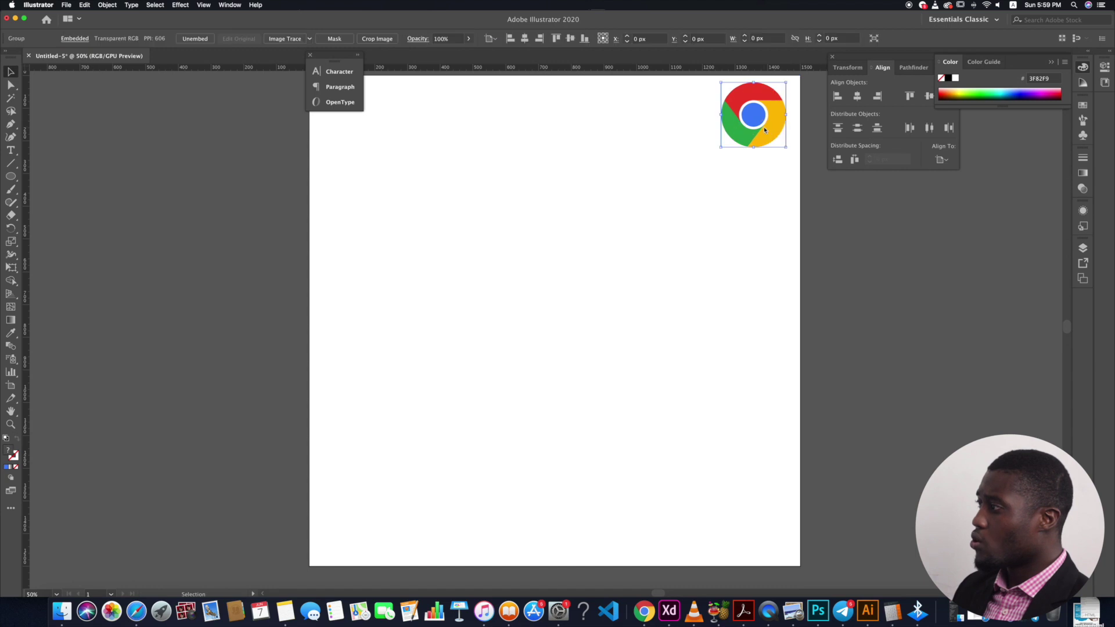
click(737, 227)
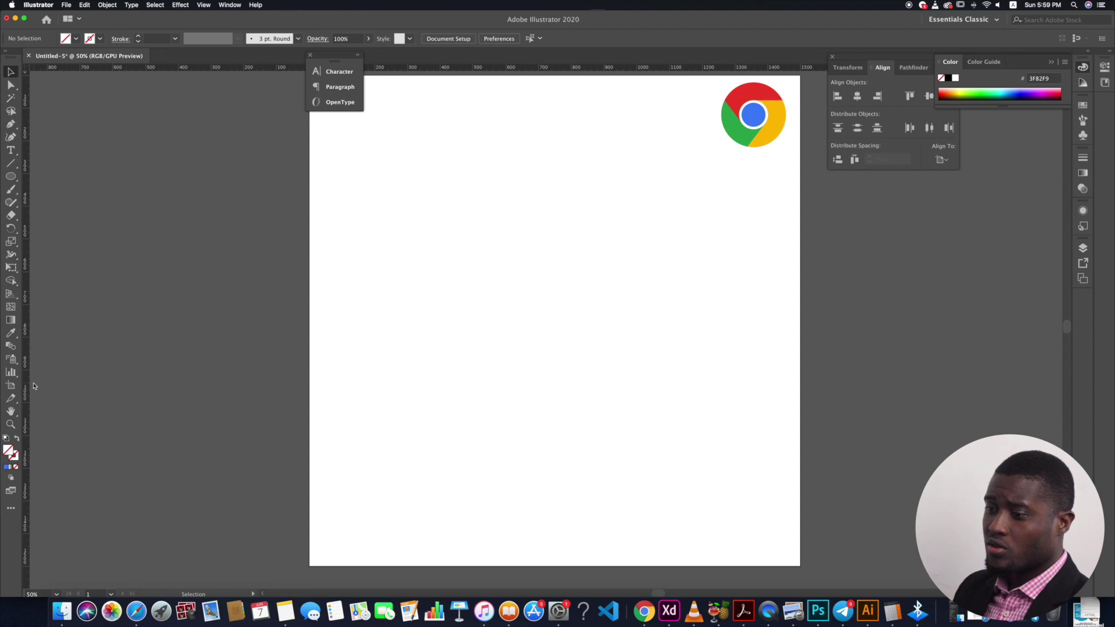
Add a vertical and a horizontal guide and align both to the centre of the artboard.
drag(27, 380, 517, 353)
drag(550, 67, 543, 331)
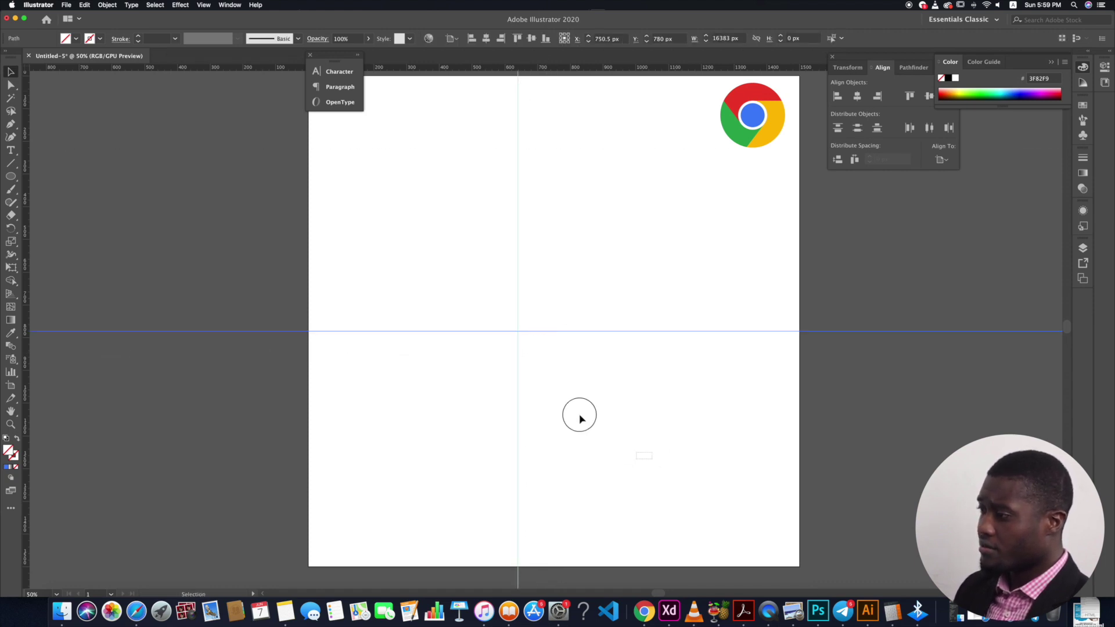
drag(580, 416, 436, 286)
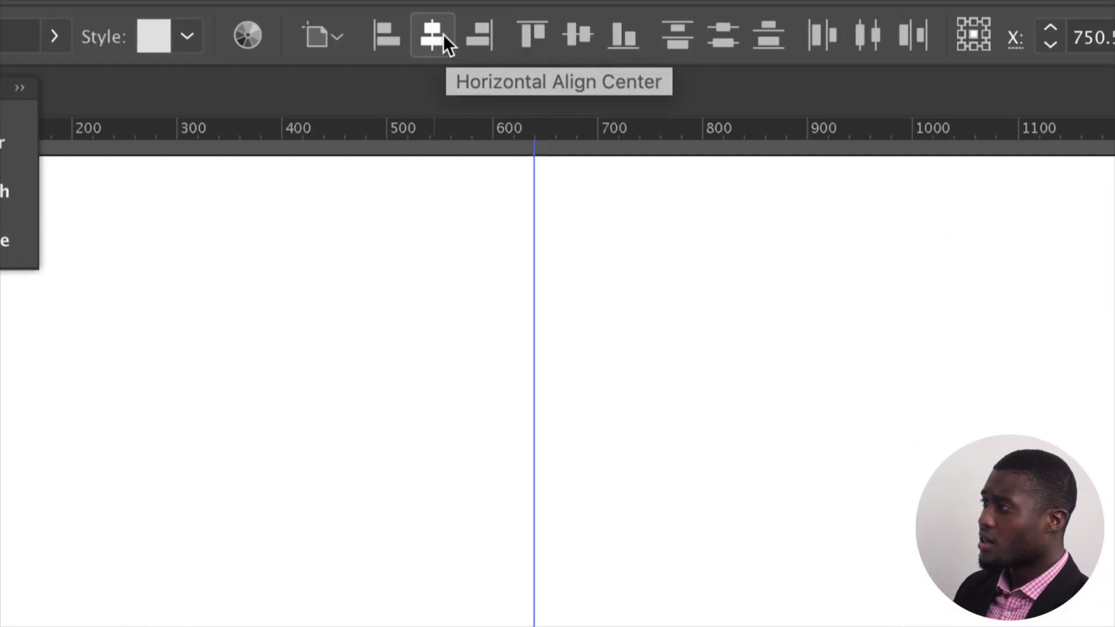
click(441, 35)
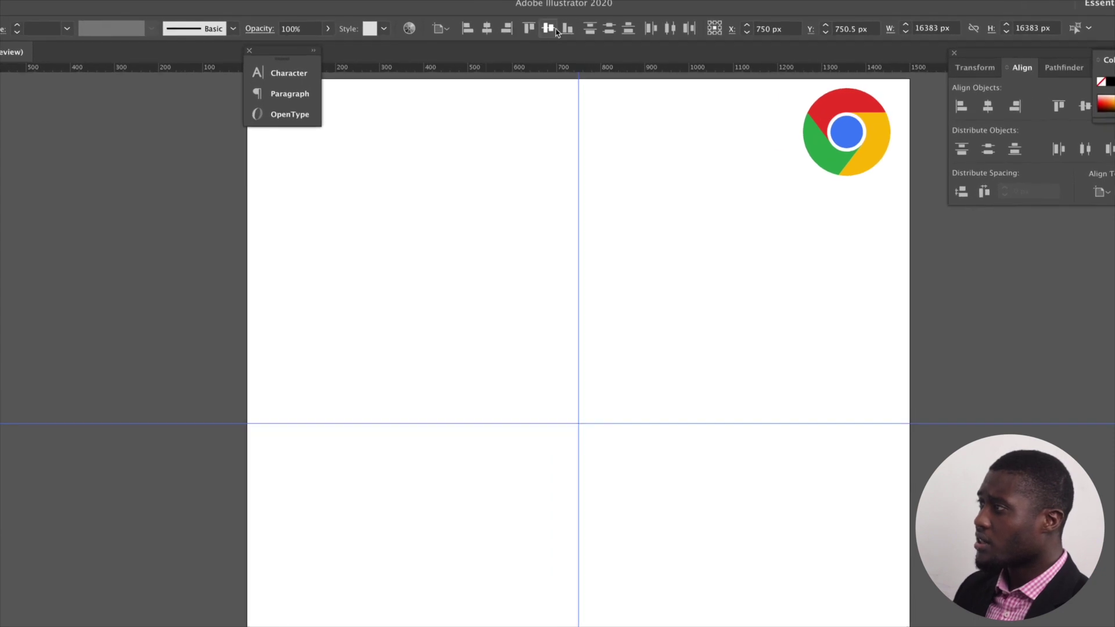
click(555, 31)
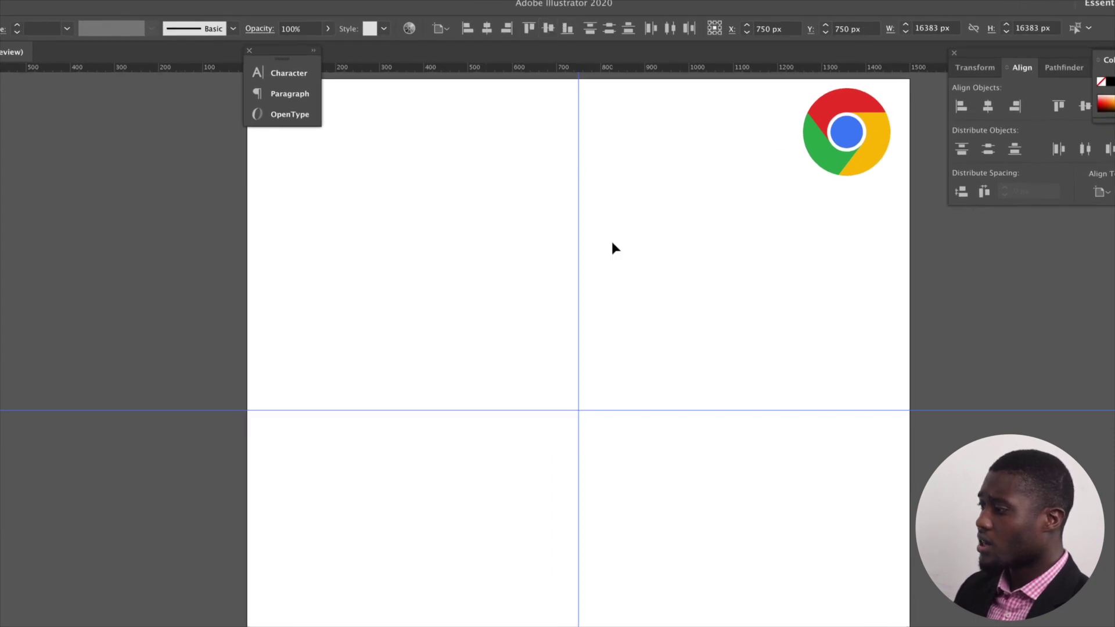
click(613, 248)
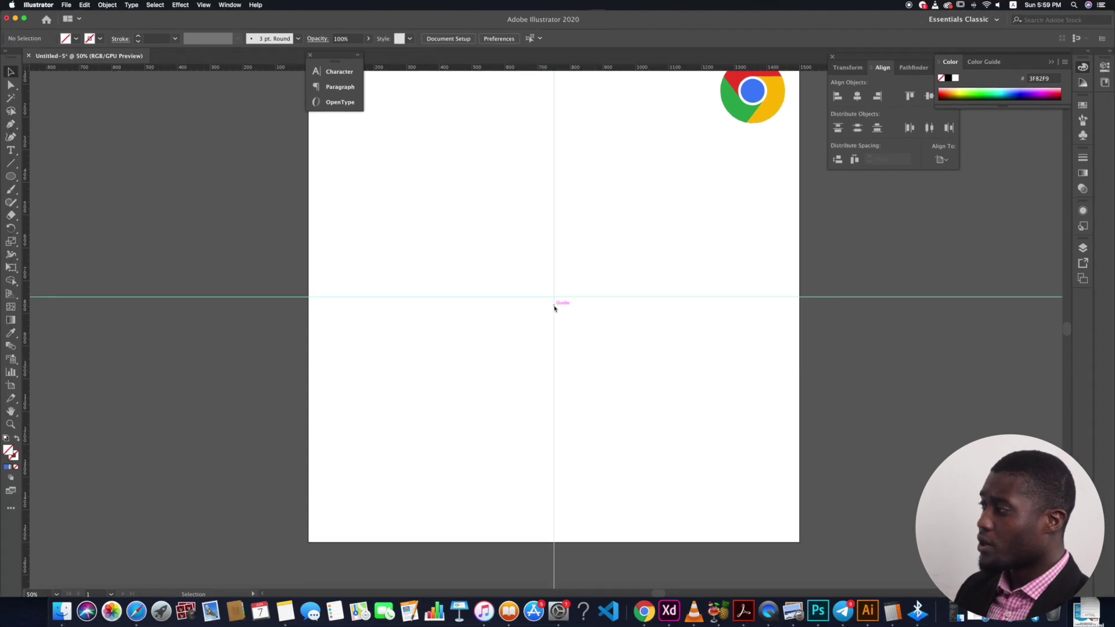
Draw a circle about 204 px in diameter, centred on the intersection of the two guides.
scroll(560, 324, up, 3)
scroll(561, 327, down, 2)
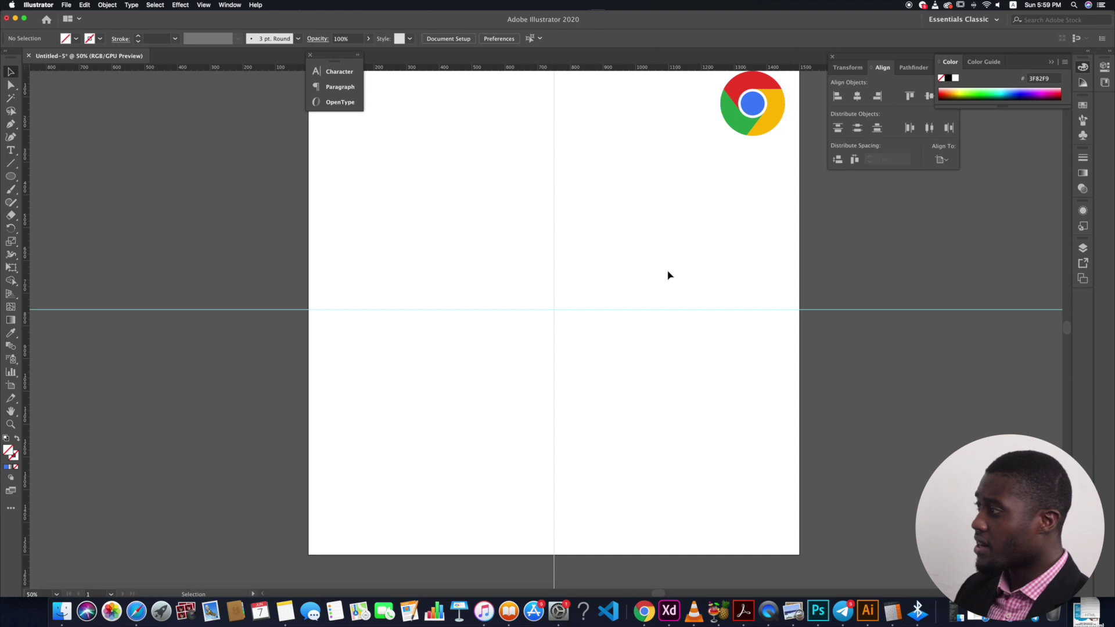
click(10, 177)
click(55, 203)
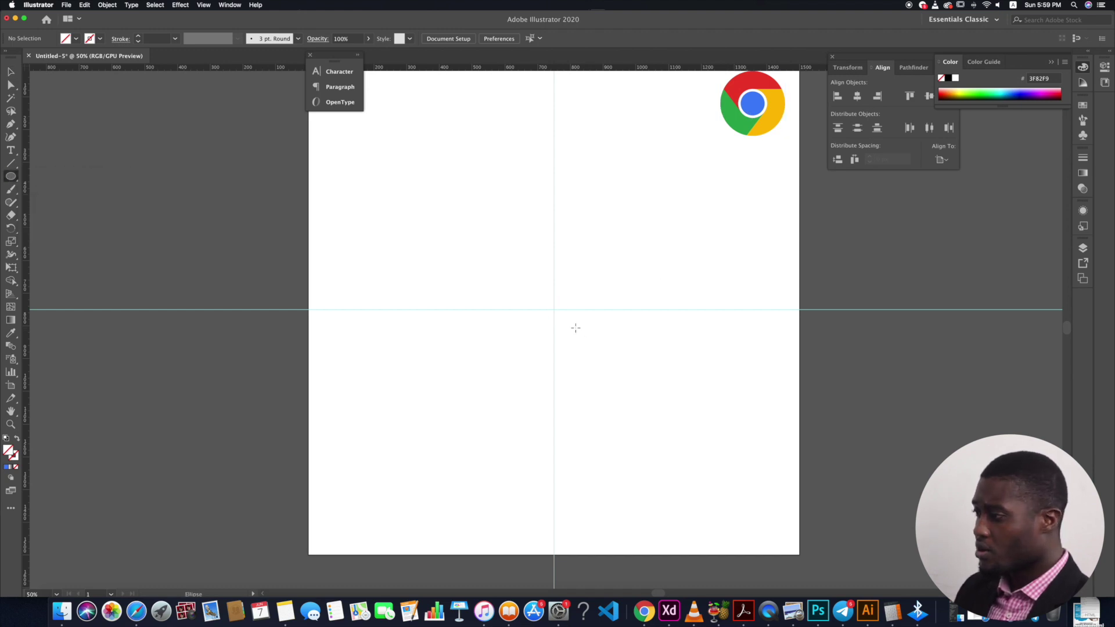
scroll(555, 313, up, 5)
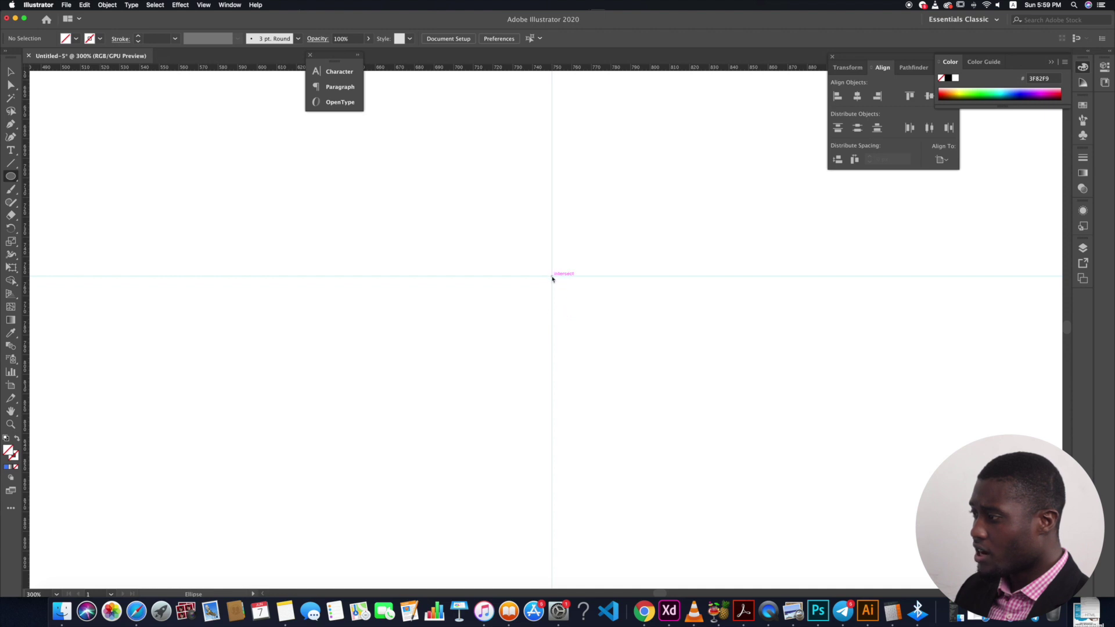
drag(552, 278, 749, 136)
scroll(575, 308, down, 10)
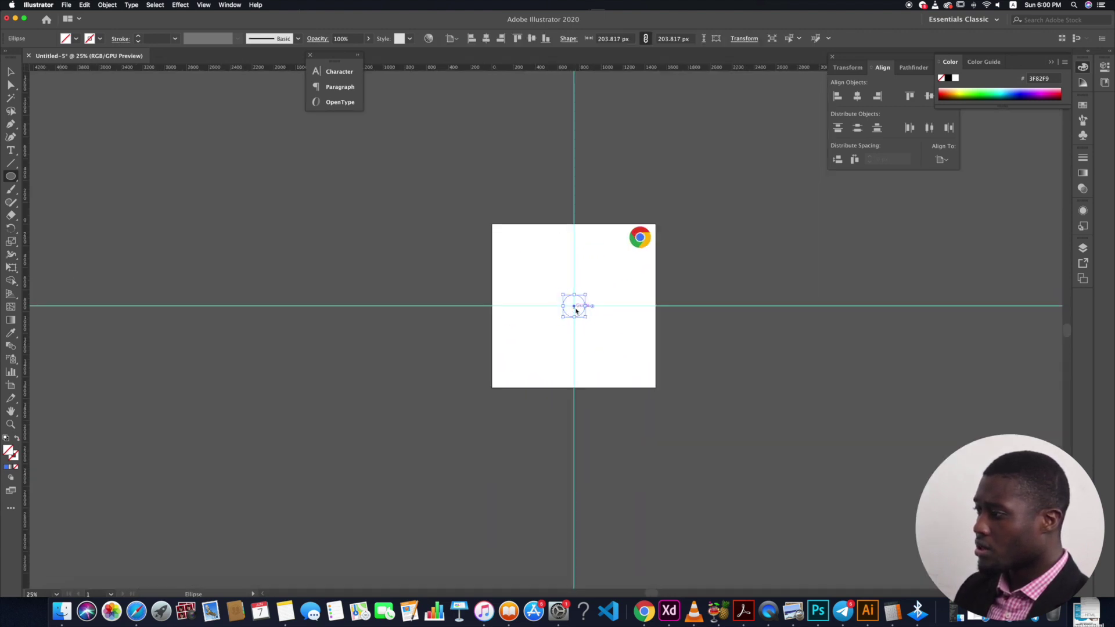
scroll(576, 312, up, 3)
scroll(577, 312, down, 1)
Give the centre circle a black 1 pt stroke with no fill.
click(11, 71)
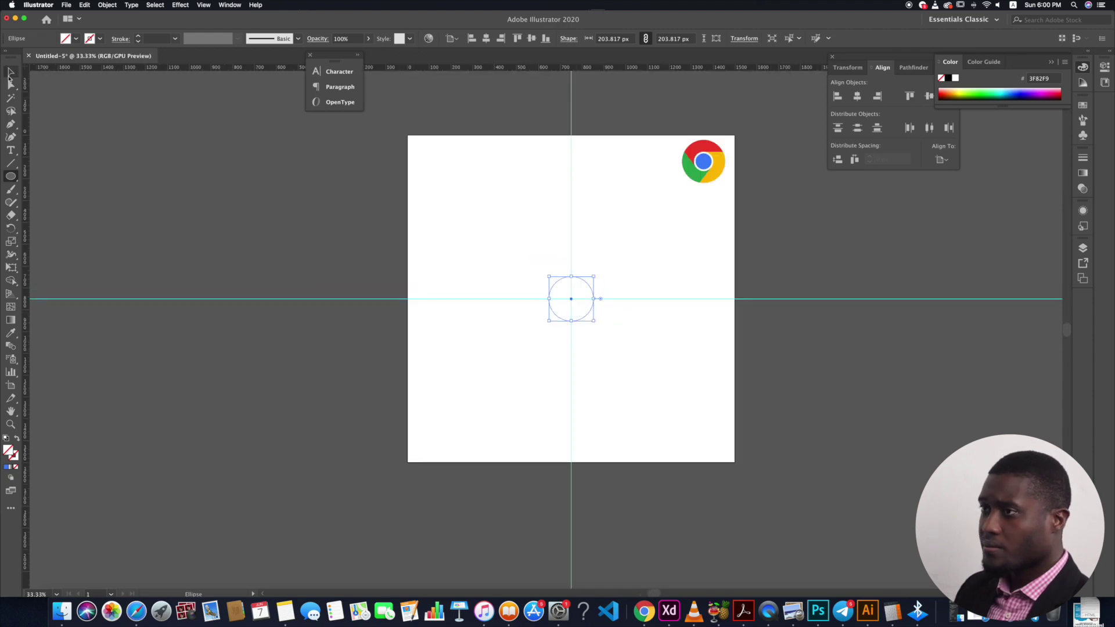
click(100, 38)
click(30, 57)
click(673, 370)
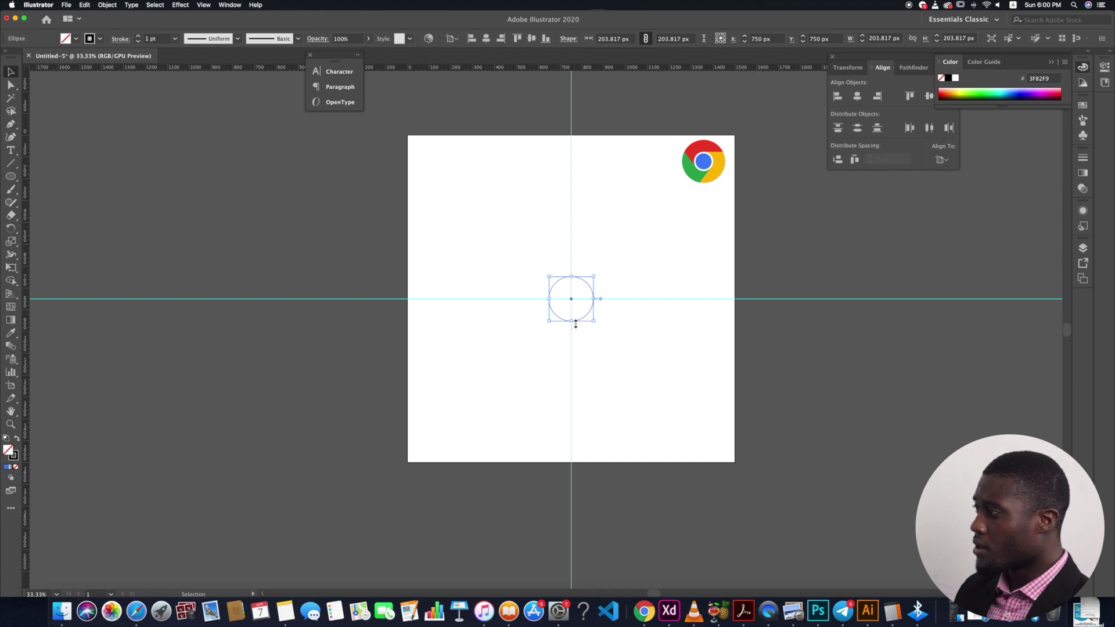
click(607, 335)
Add a concentric copy of the centre circle, enlarged to about 260 px in diameter for the logo's inner ring.
scroll(692, 174, down, 5)
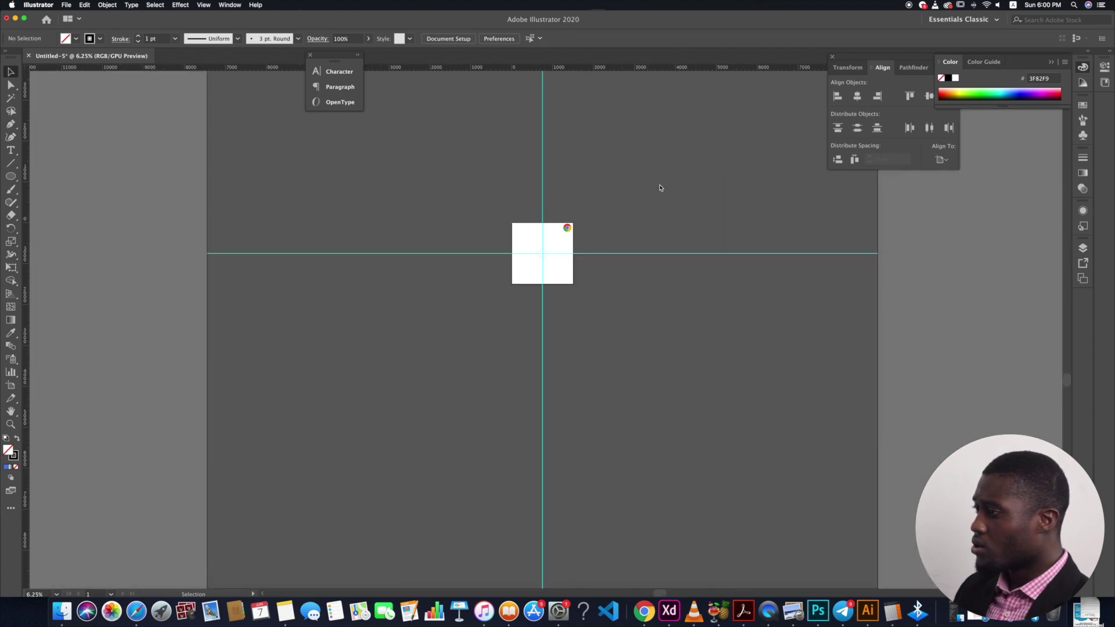
scroll(568, 236, up, 5)
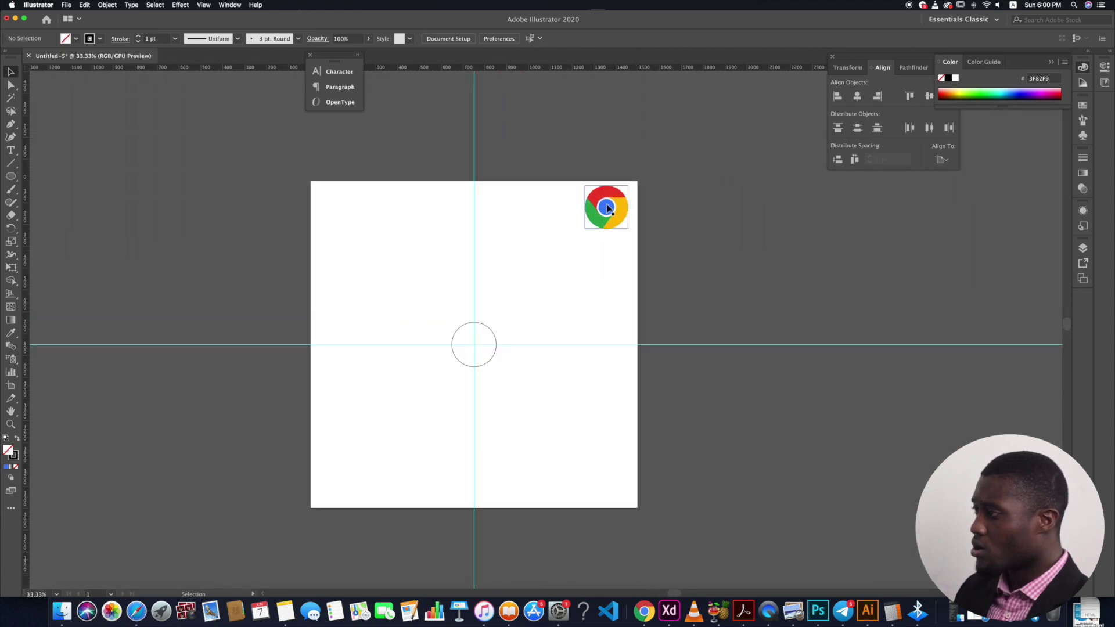
scroll(607, 207, up, 5)
scroll(570, 192, down, 4)
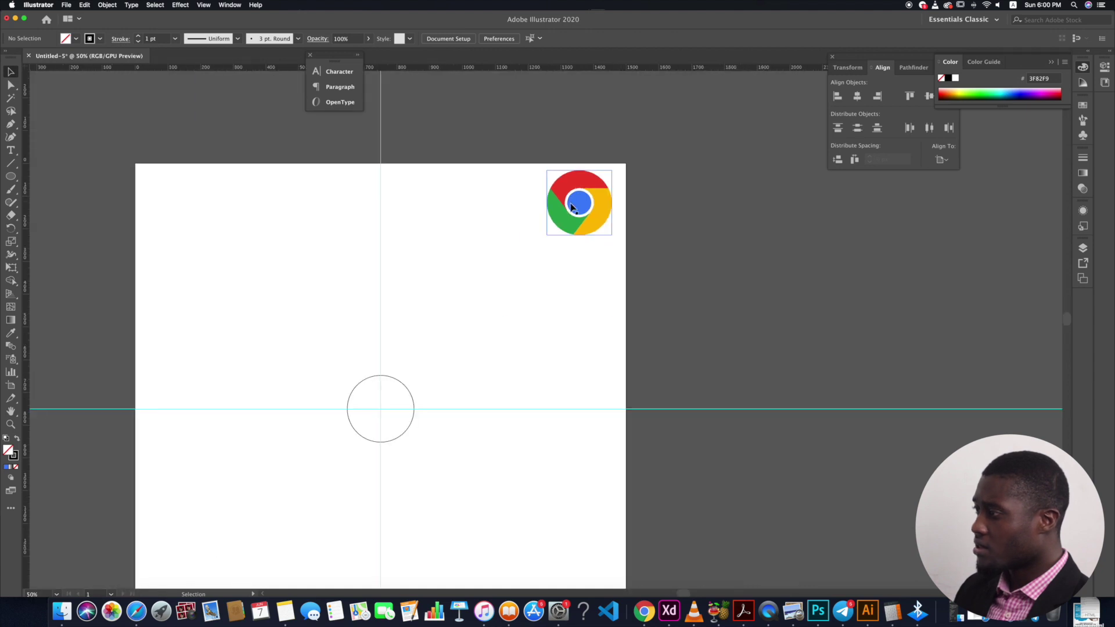
scroll(572, 207, down, 2)
scroll(428, 366, up, 2)
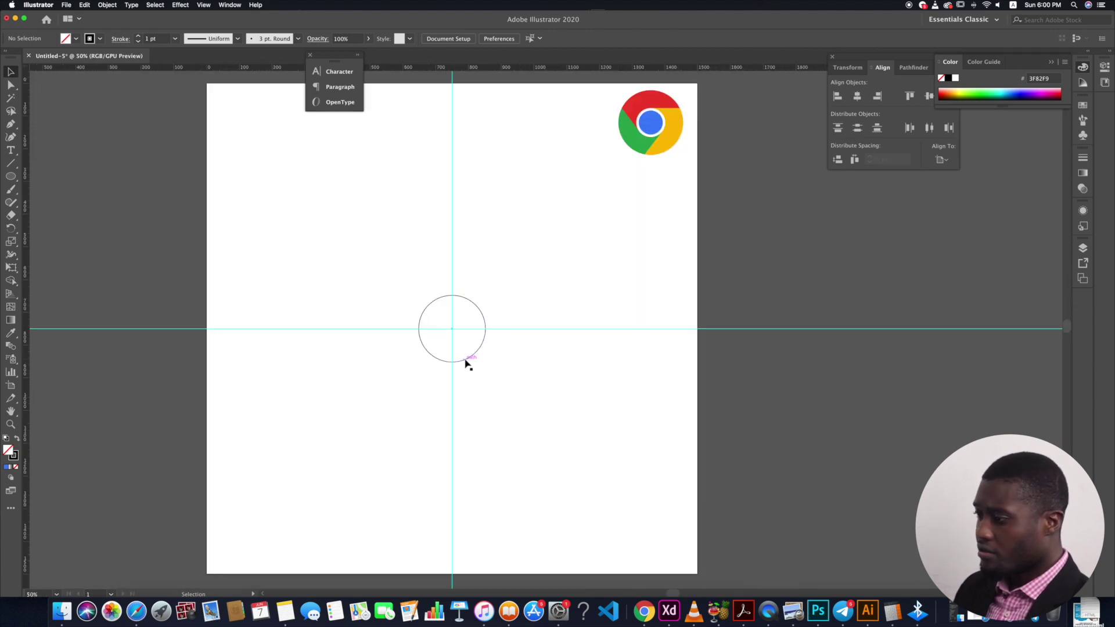
click(467, 361)
key(a)
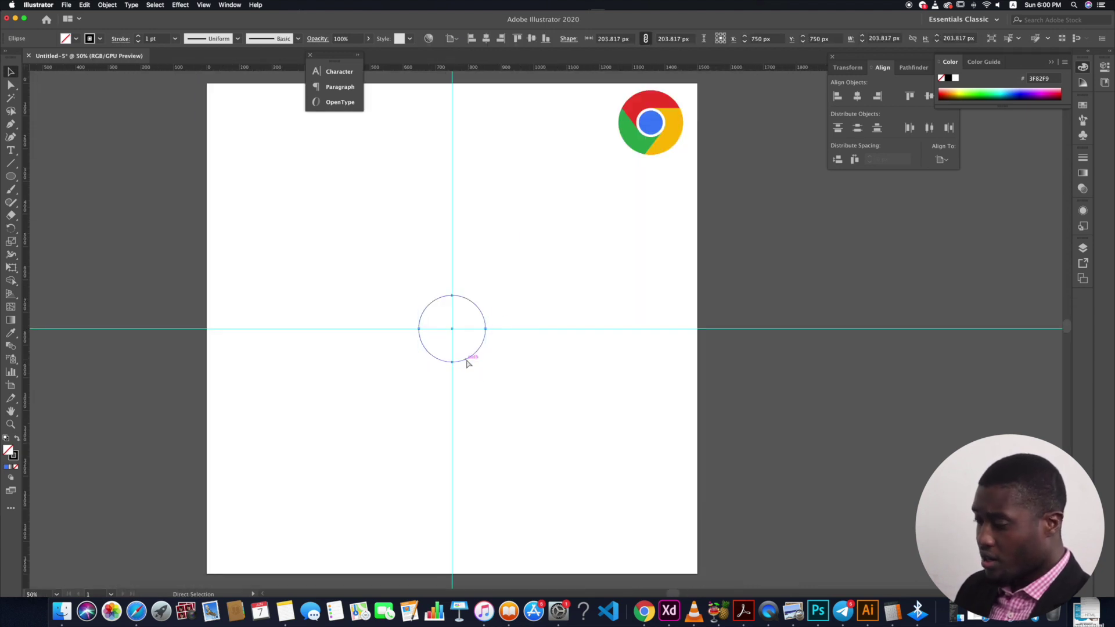
key(v)
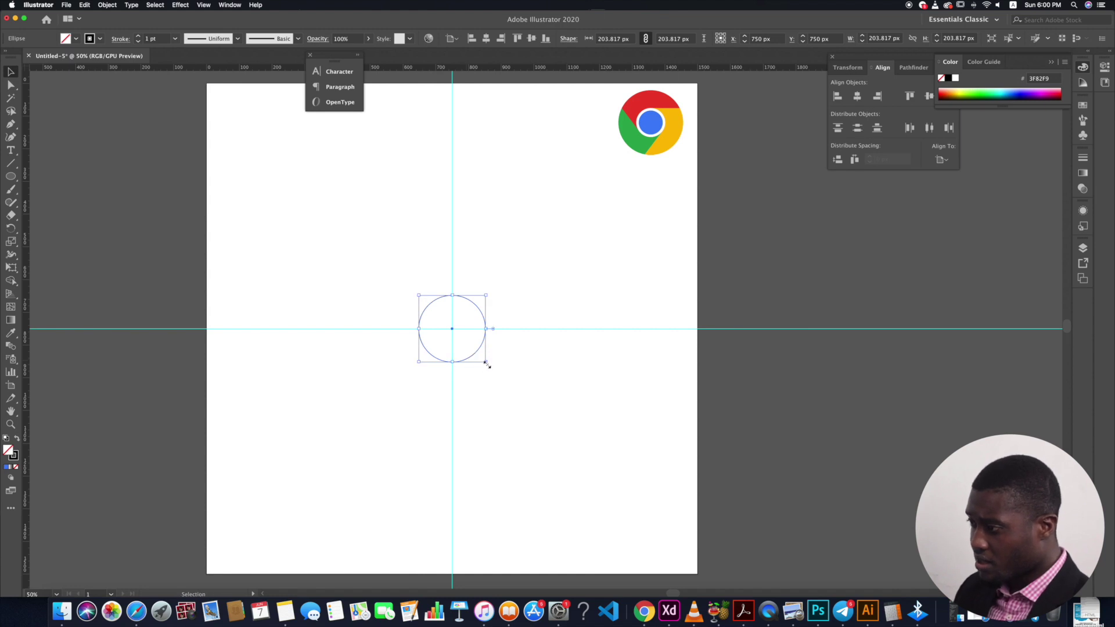
scroll(486, 363, up, 1)
drag(486, 362, 475, 406)
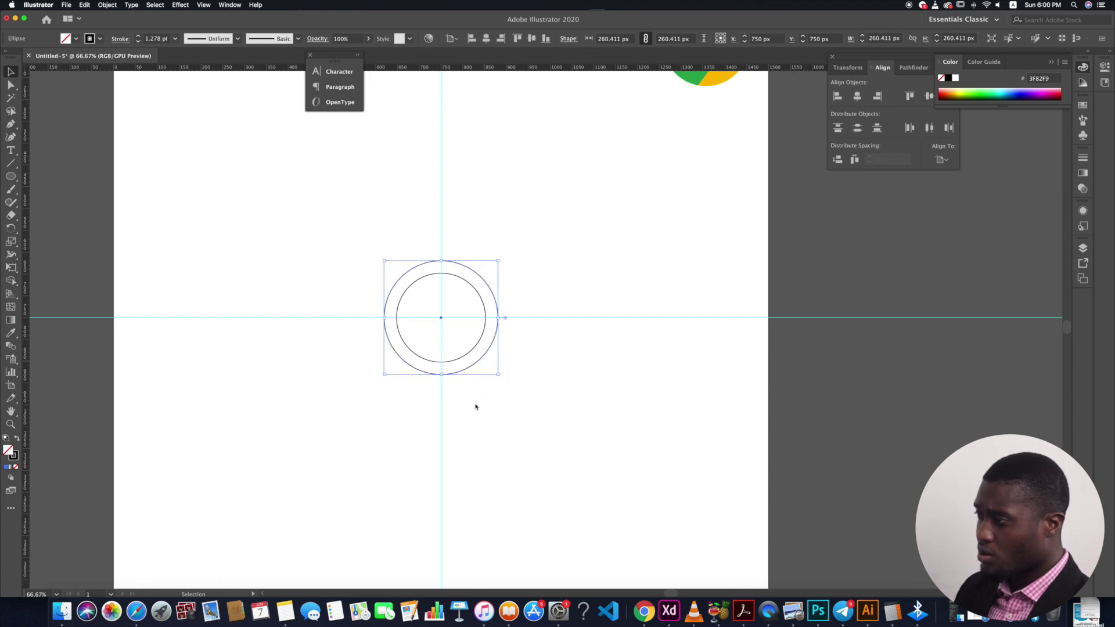
click(470, 395)
Add a much larger concentric copy of the 260 px circle to form the logo's outer edge.
scroll(472, 397, down, 4)
scroll(446, 387, up, 3)
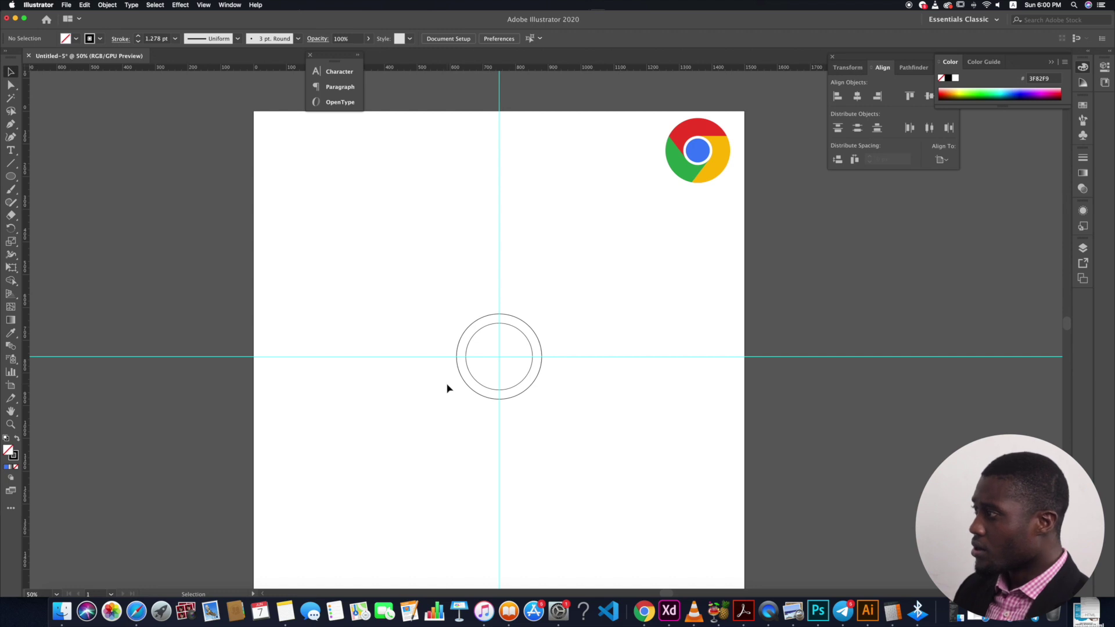
scroll(688, 131, up, 3)
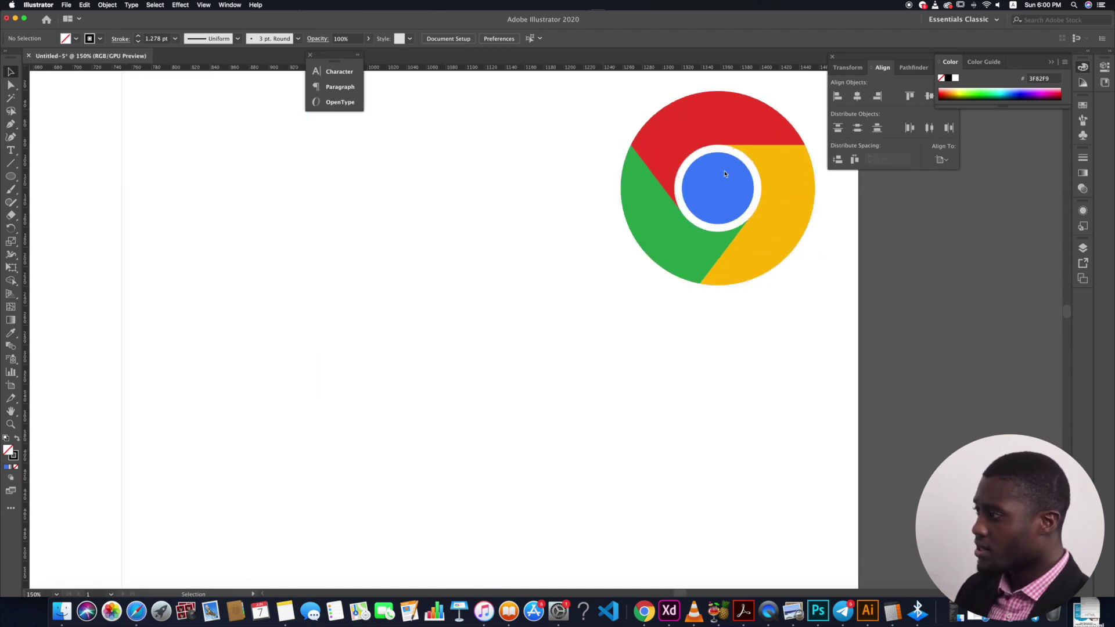
scroll(503, 236, down, 6)
scroll(468, 305, up, 3)
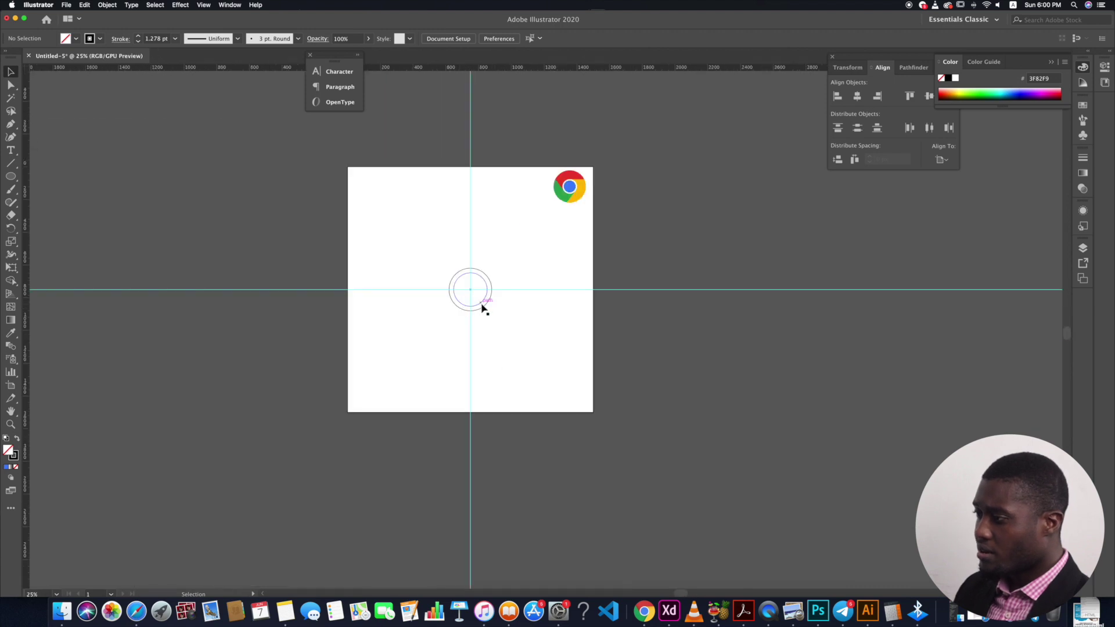
click(481, 312)
key(a)
key(v)
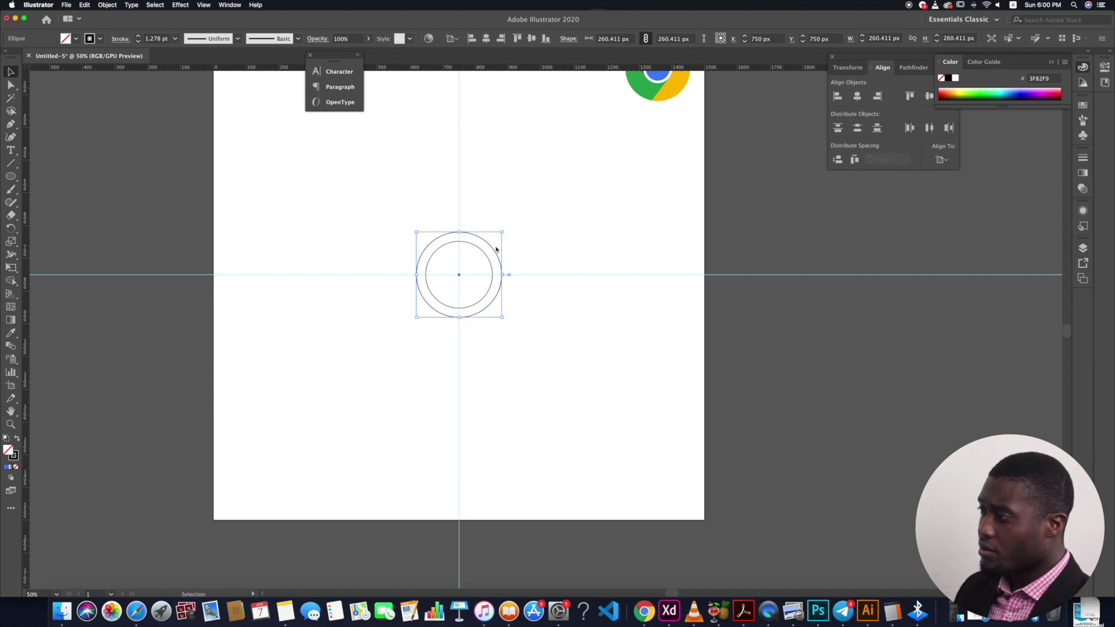
drag(503, 232, 555, 173)
click(582, 346)
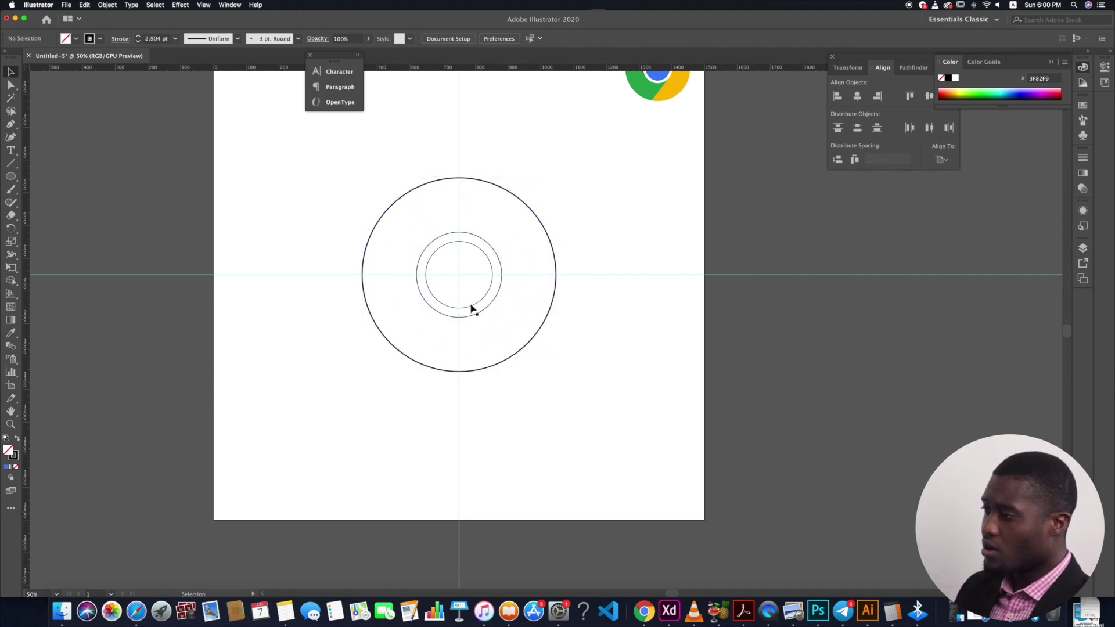
Set the strokes of the three concentric circles to black at 1 pt.
click(453, 249)
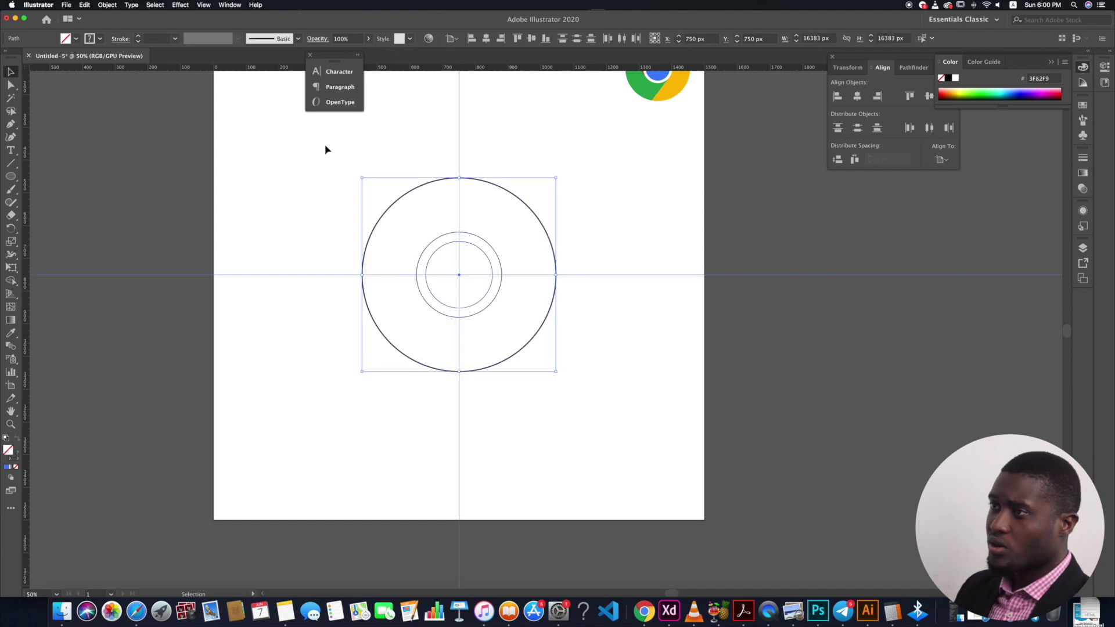
click(66, 38)
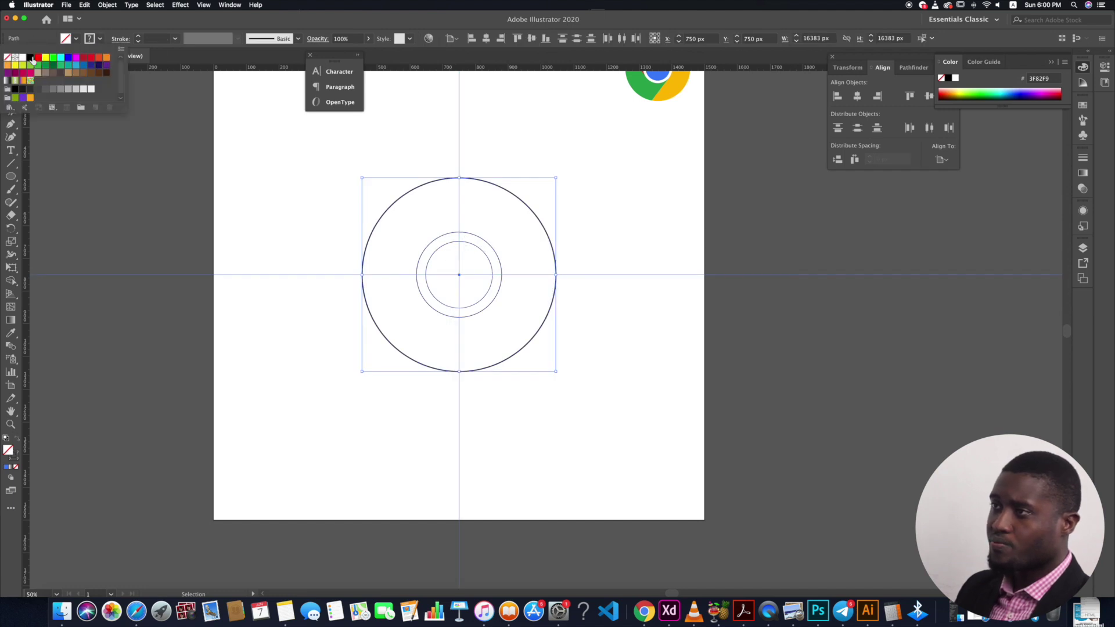
click(31, 58)
click(160, 40)
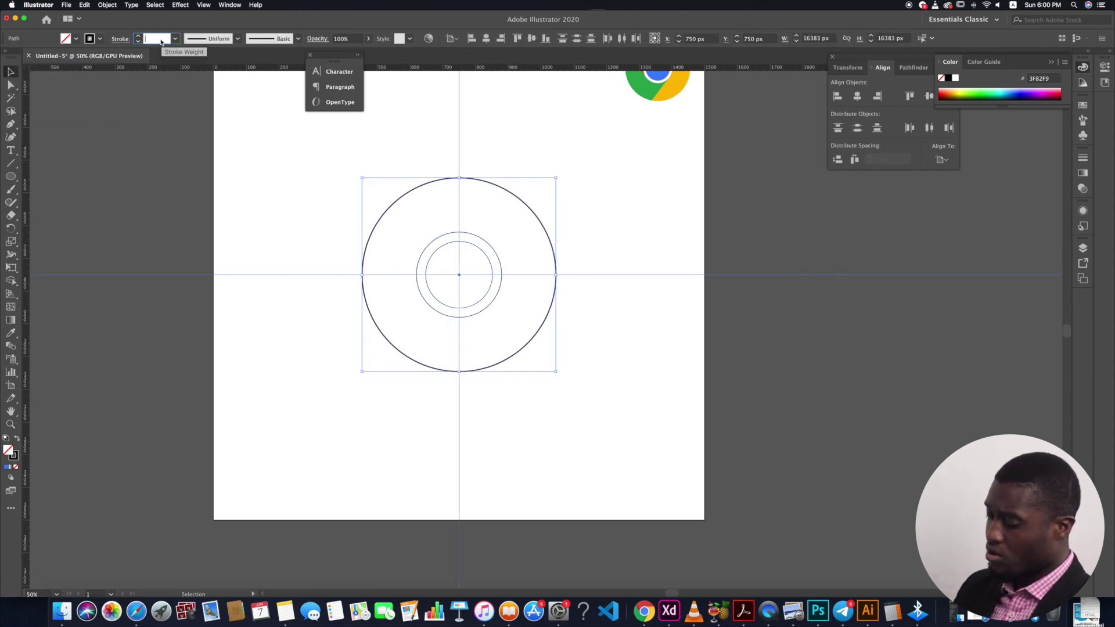
text(1)
key(Return)
click(575, 352)
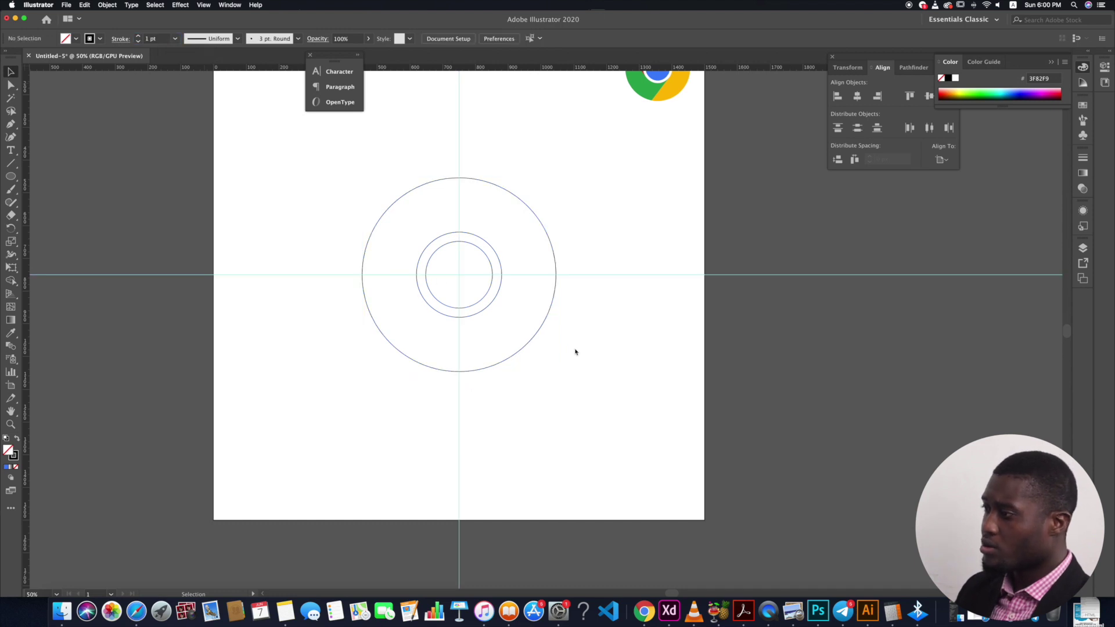
Examine how the coloured segments of the Chrome reference logo meet around its central ring.
scroll(480, 327, down, 3)
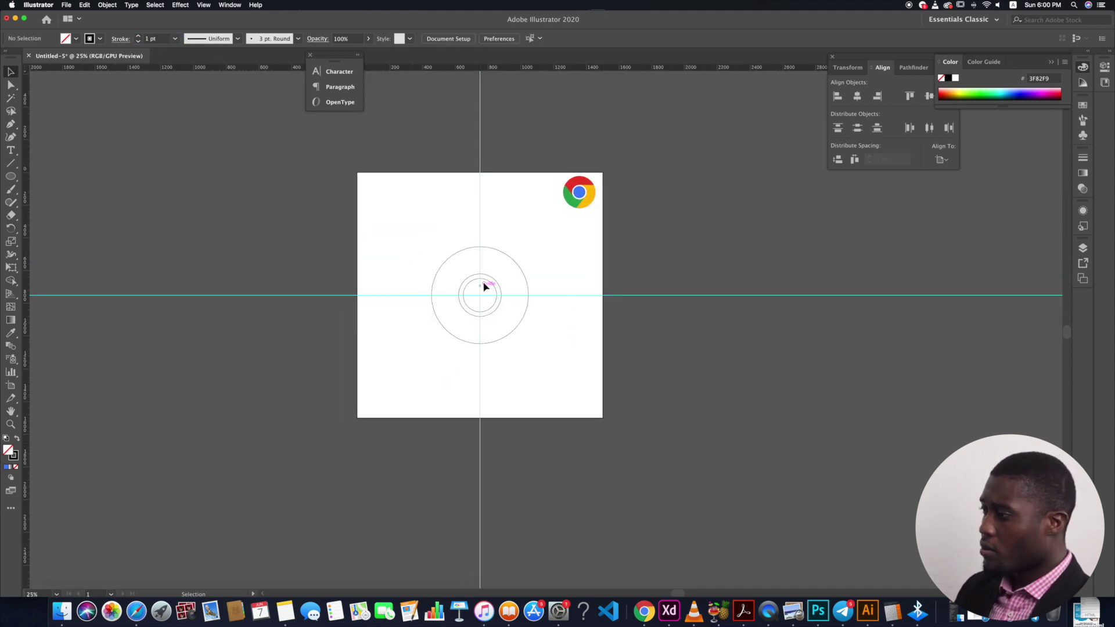
scroll(500, 268, up, 2)
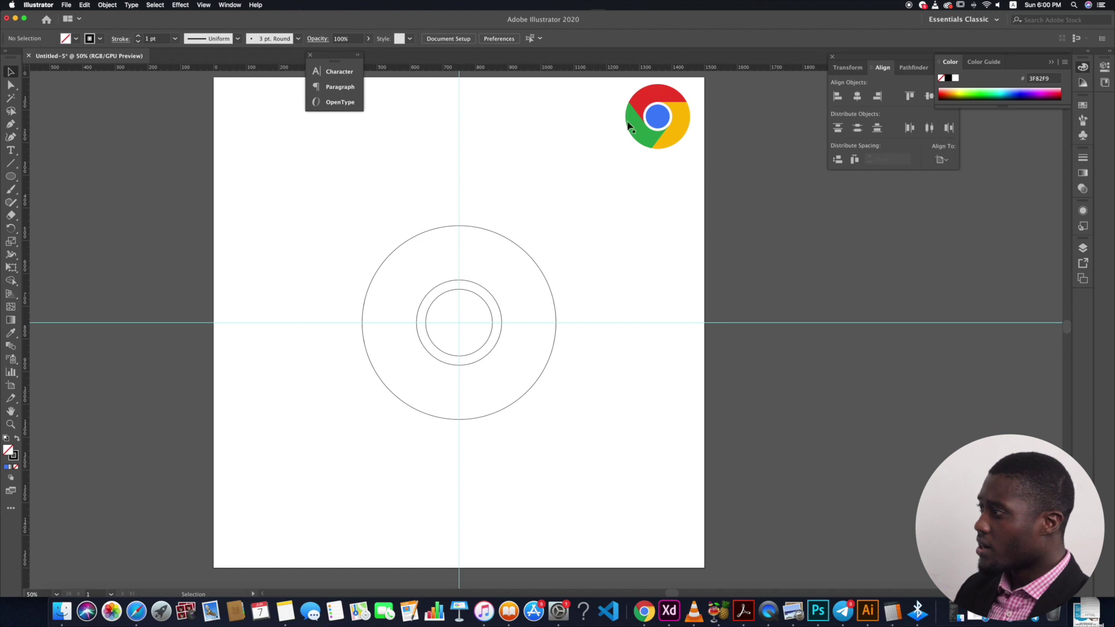
scroll(660, 104, up, 3)
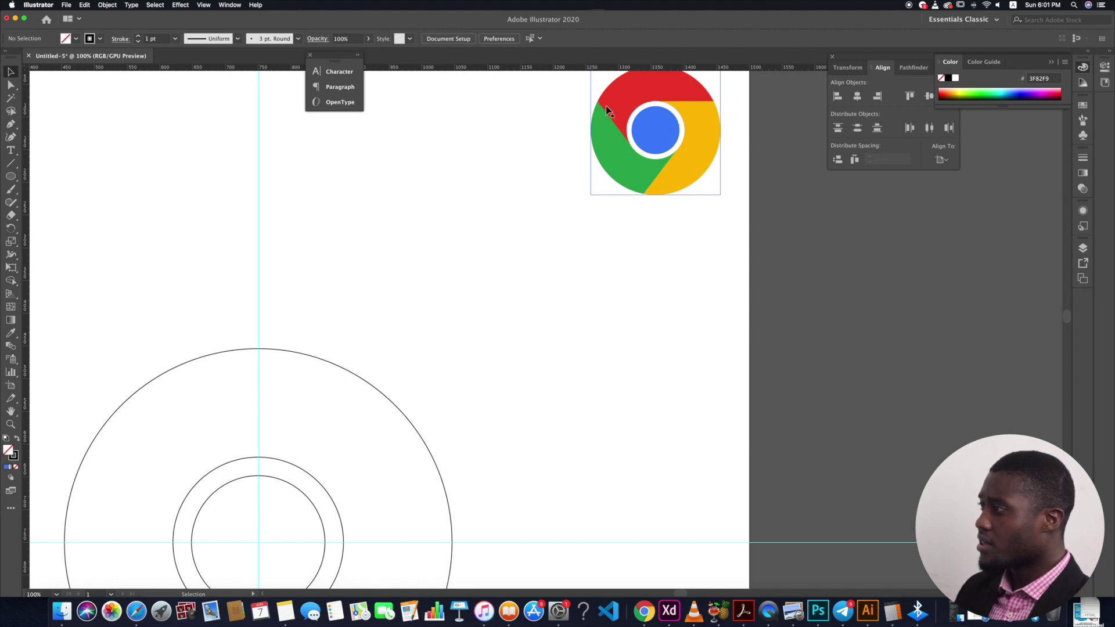
scroll(658, 184, down, 2)
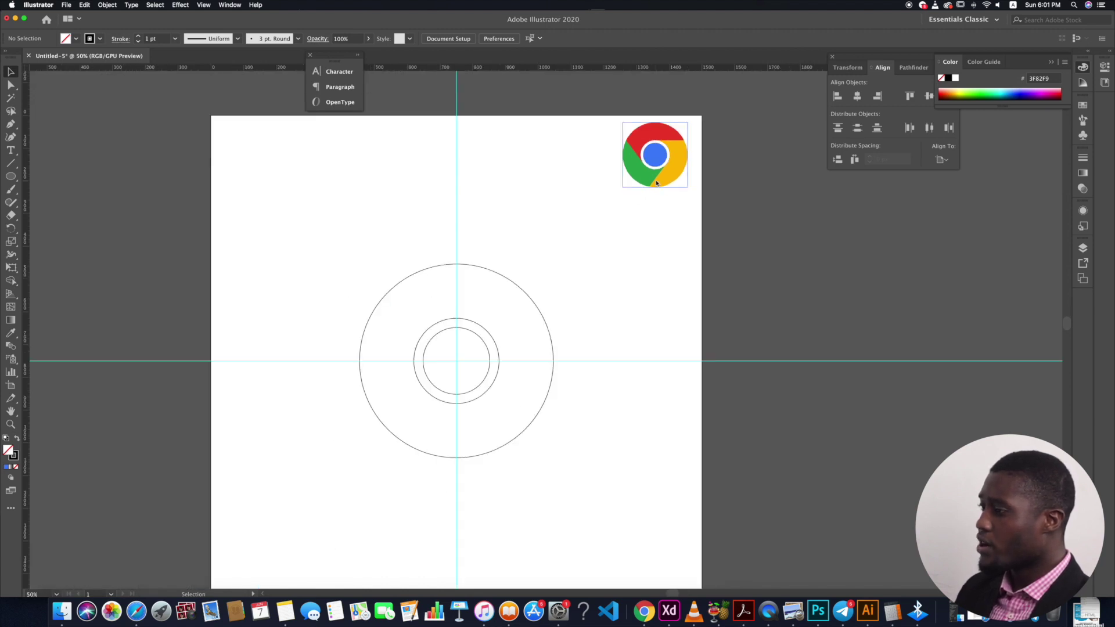
scroll(542, 468, up, 1)
scroll(540, 468, down, 2)
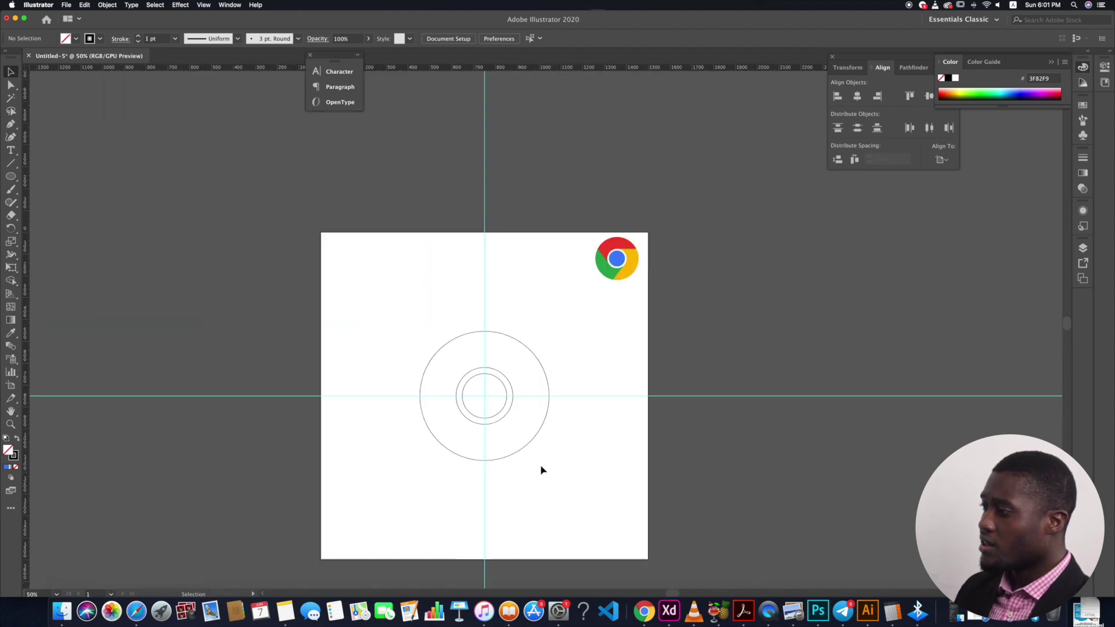
Draw a vertical line about 647 px long through the circles' centre along the vertical guide, extending beyond the outer circle.
scroll(505, 460, up, 2)
scroll(496, 459, down, 1)
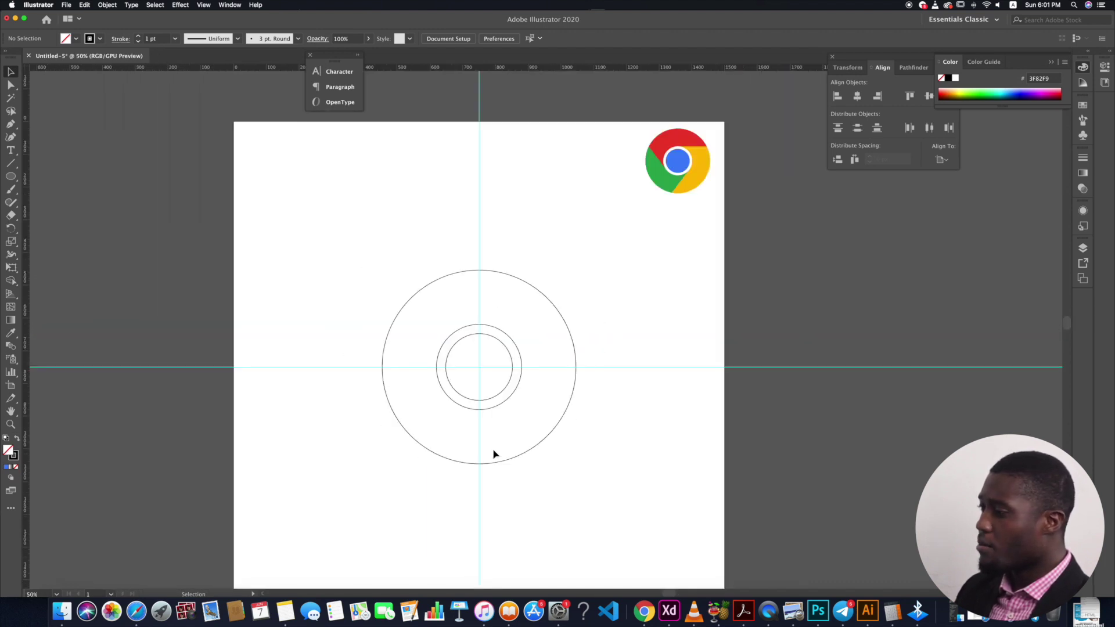
click(10, 163)
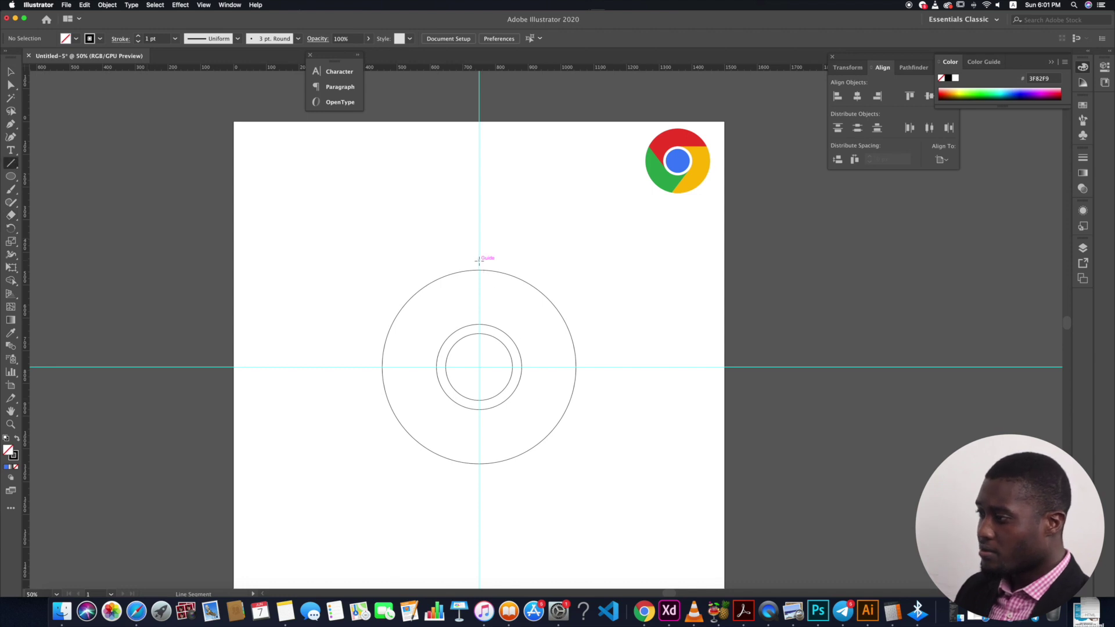
scroll(480, 260, up, 2)
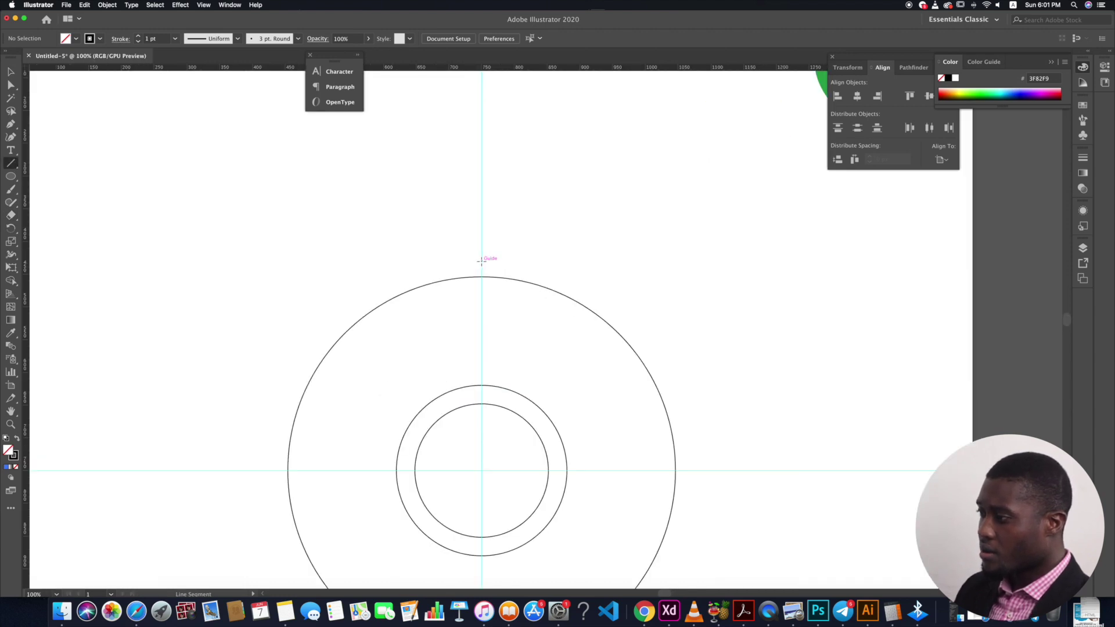
scroll(481, 260, down, 1)
mouse_move(481, 290)
mouse_down()
mouse_move(478, 551)
mouse_move(482, 543)
mouse_up()
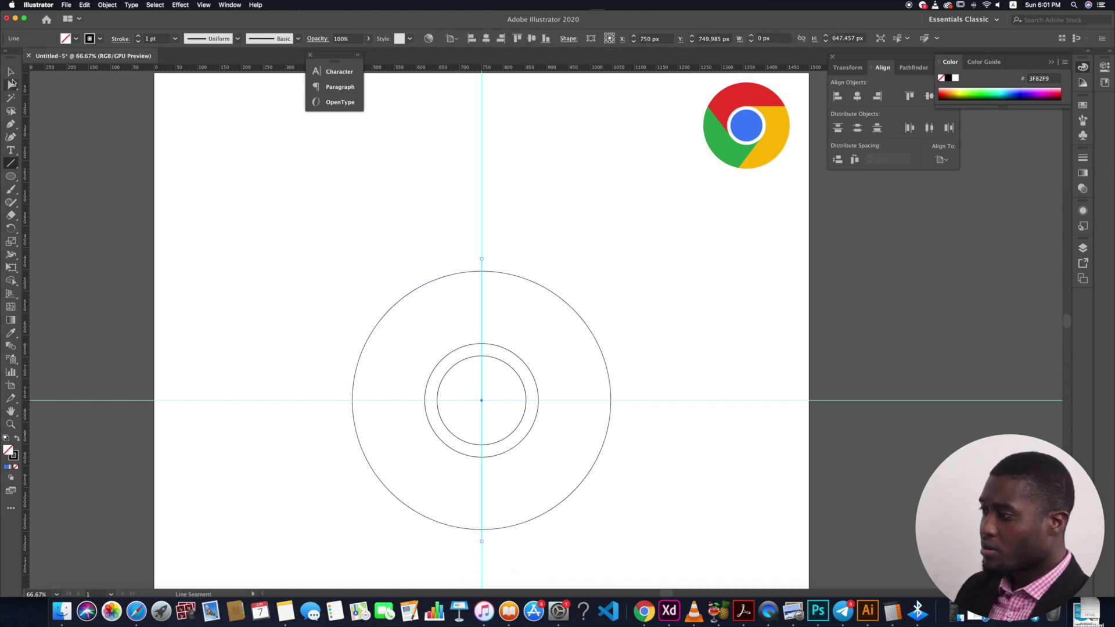
key(v)
click(519, 210)
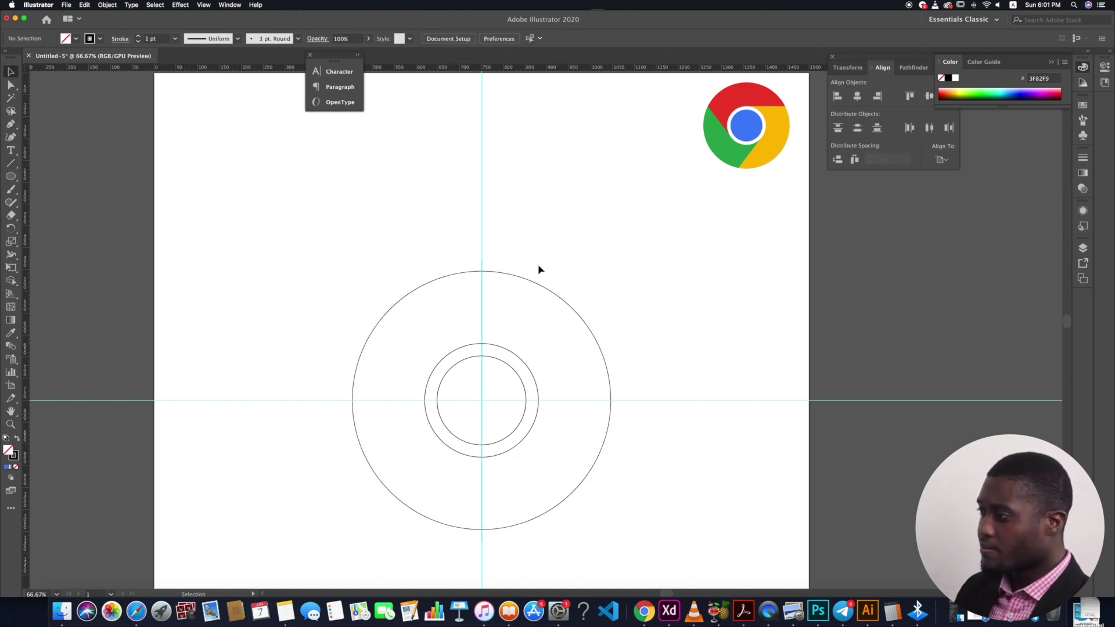
Lock the vertical and horizontal guides so they cannot be selected.
click(484, 226)
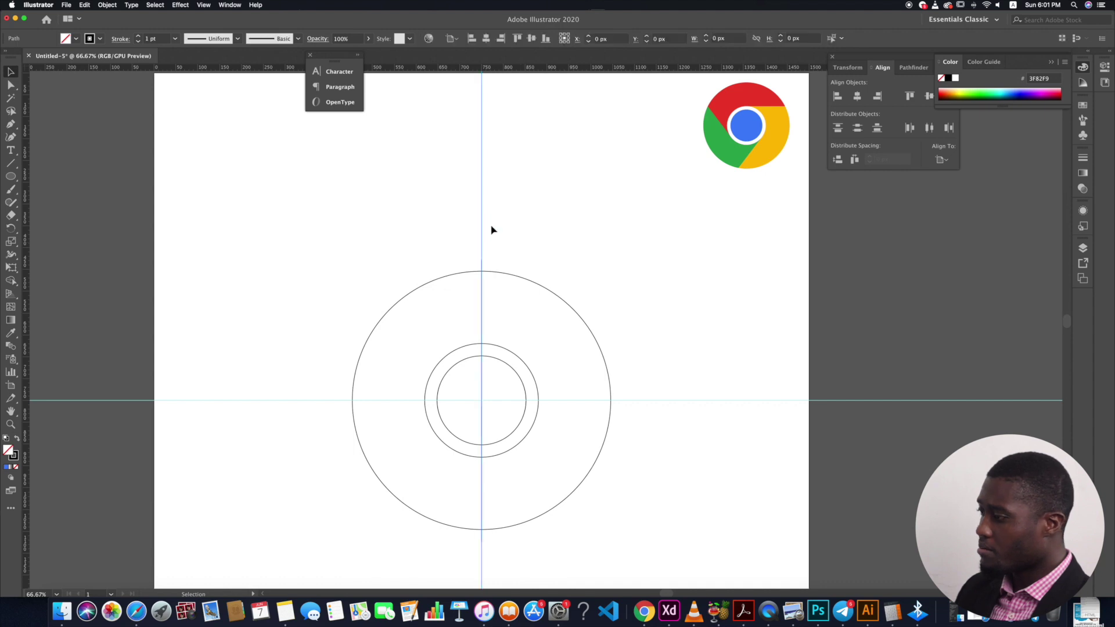
shift+click(653, 401)
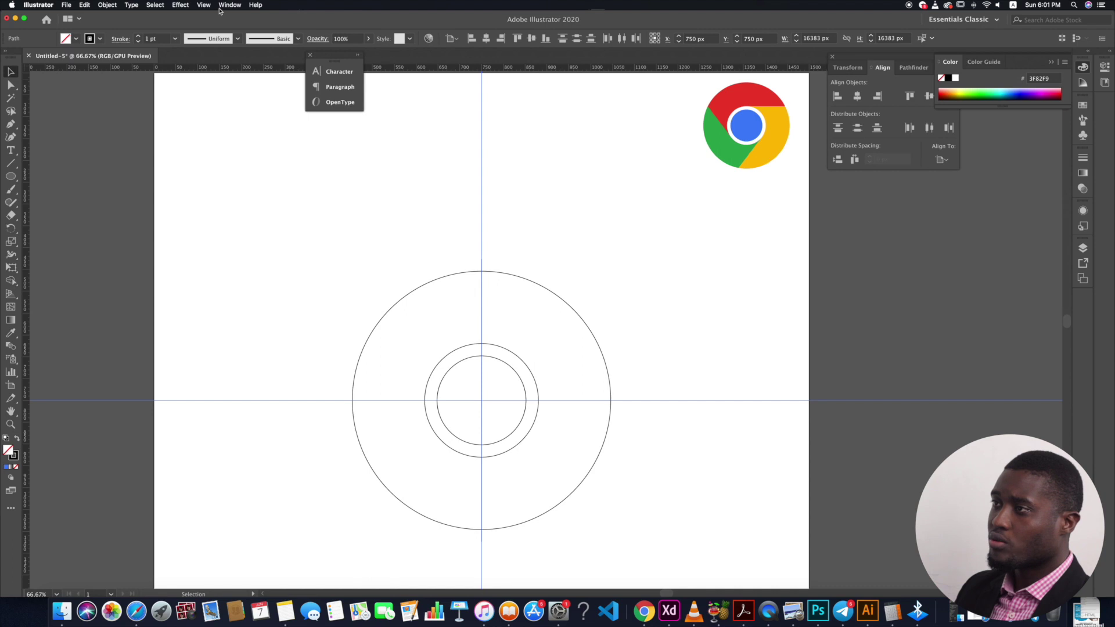
click(204, 5)
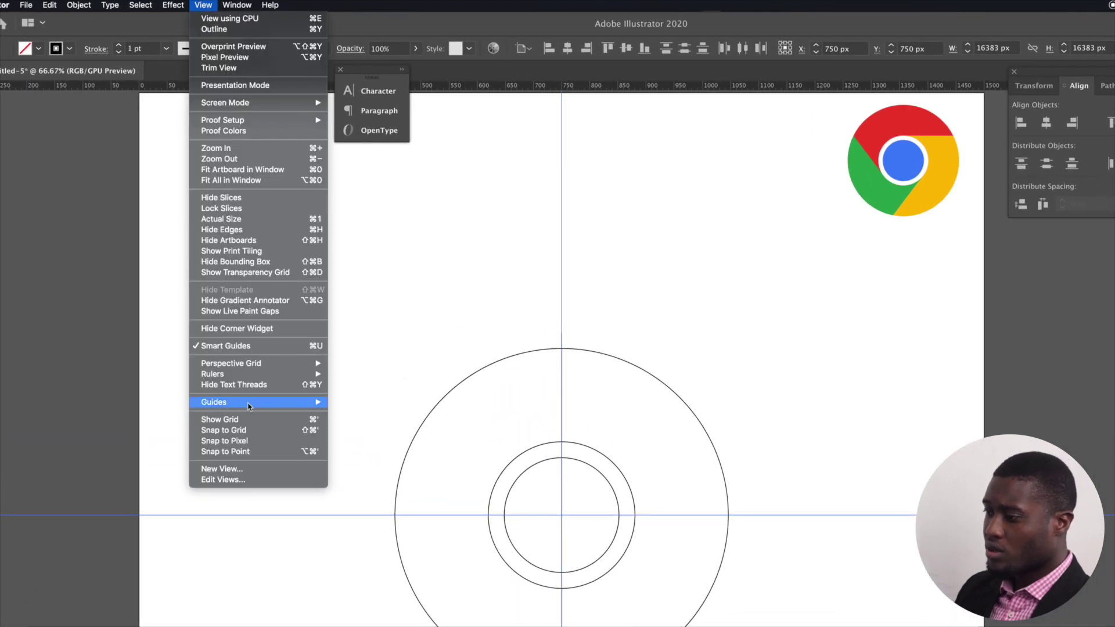
mouse_move(249, 407)
click(380, 425)
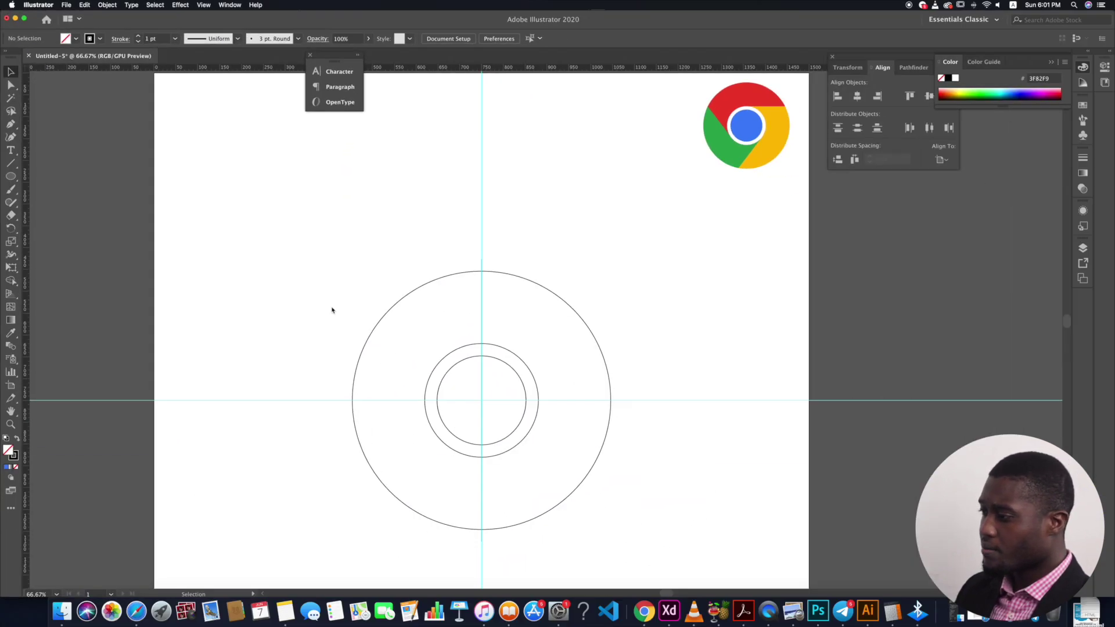
Align the vertical line and the three circles on their vertical centres.
click(481, 294)
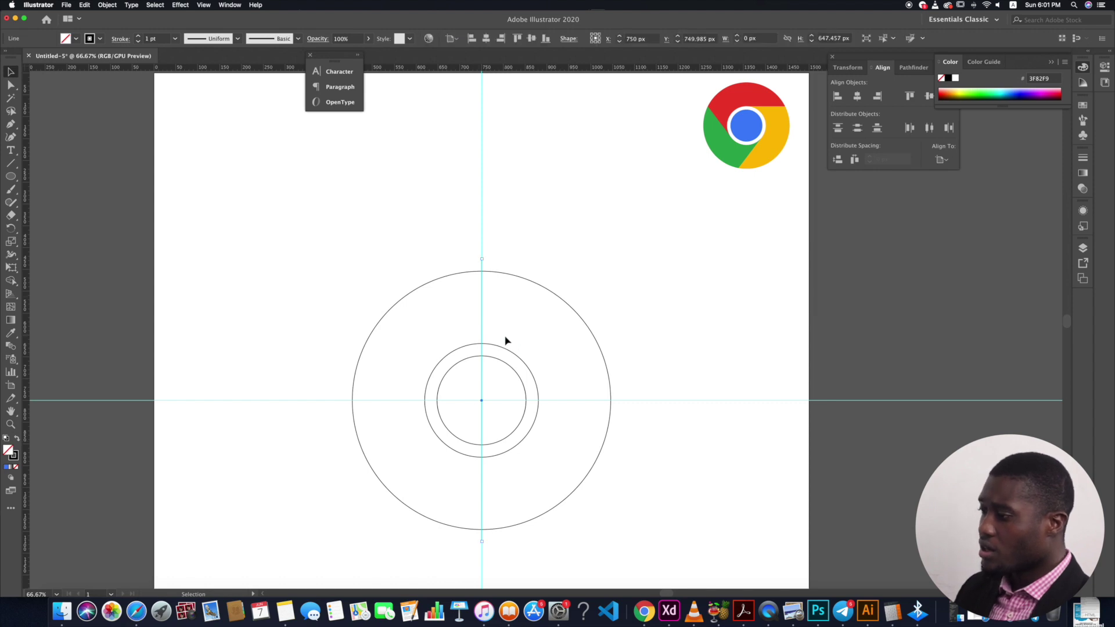
drag(588, 524, 279, 185)
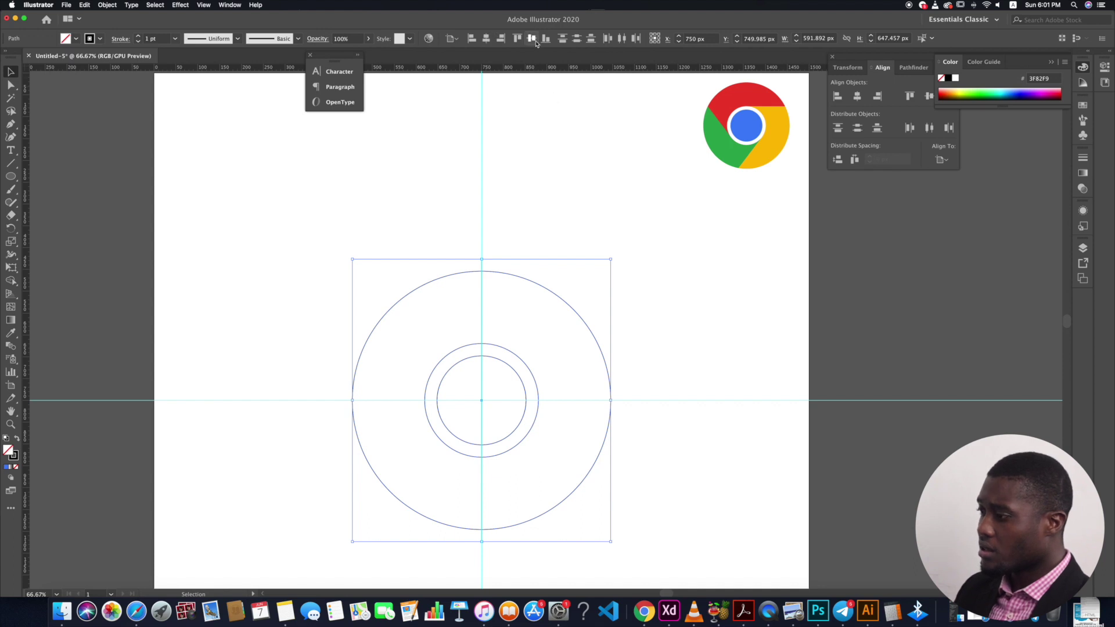
click(663, 524)
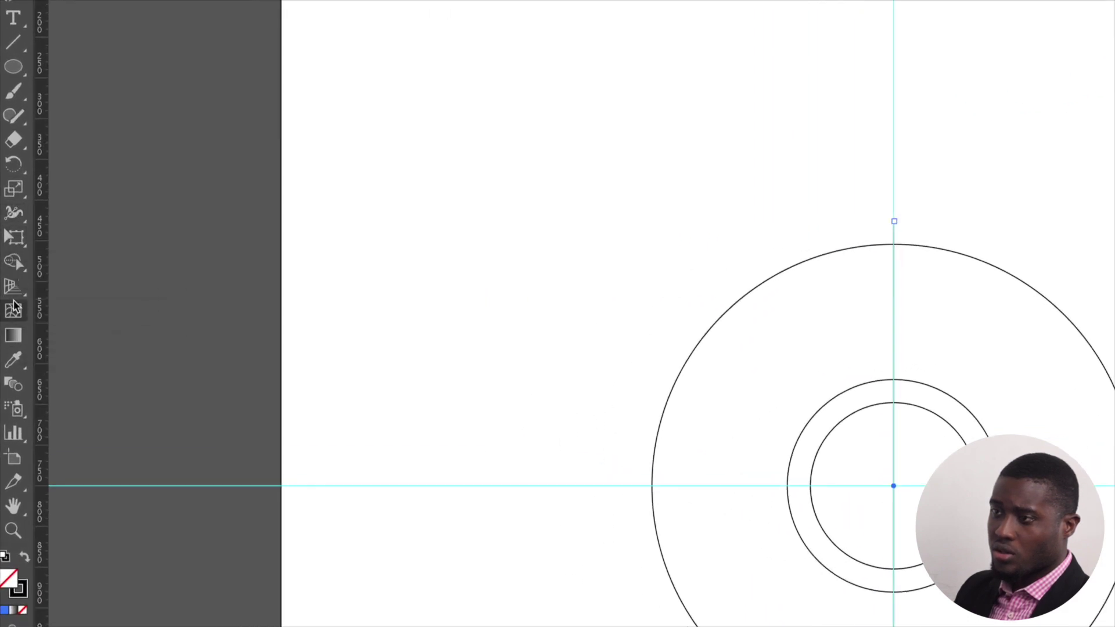
Create a copy of the vertical line rotated by 360/3 degrees about the intersection of the guides.
click(13, 165)
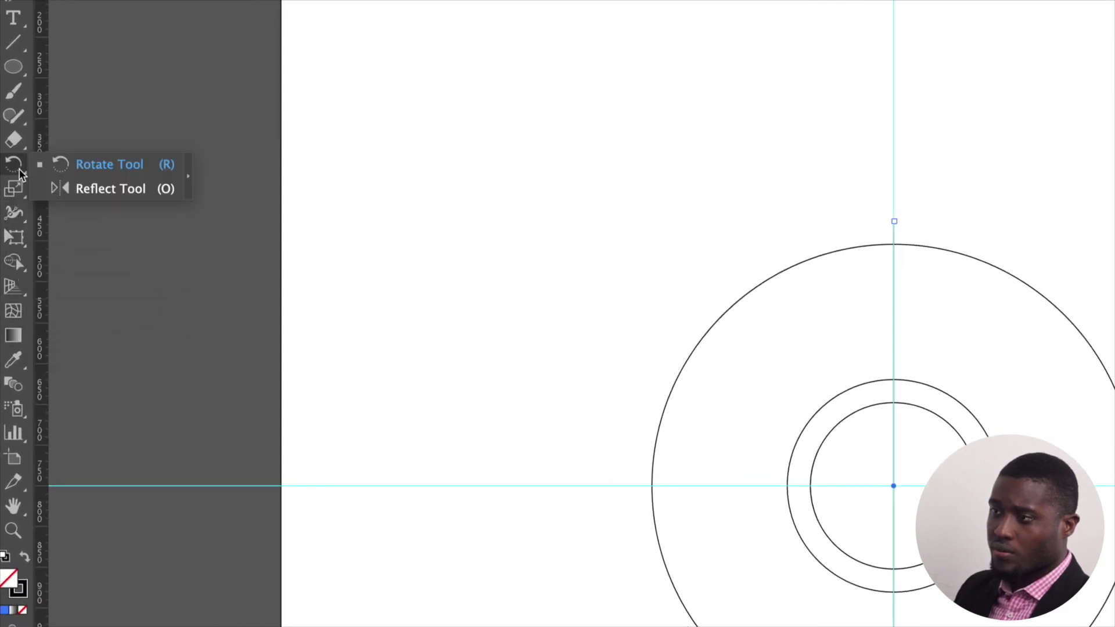
click(93, 165)
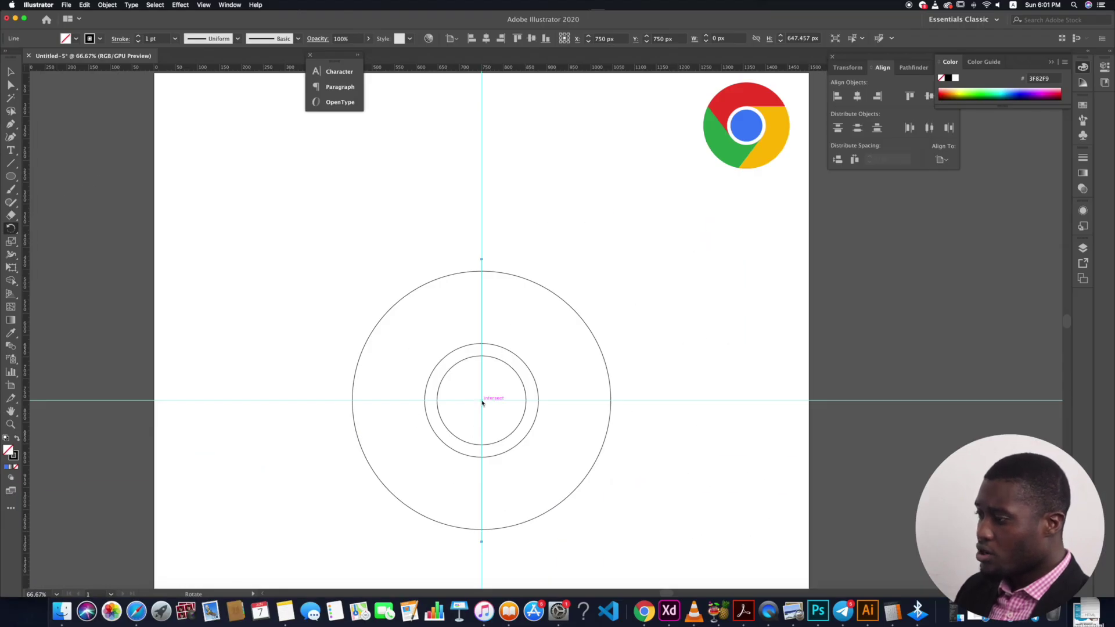
scroll(481, 402, up, 5)
scroll(481, 401, up, 3)
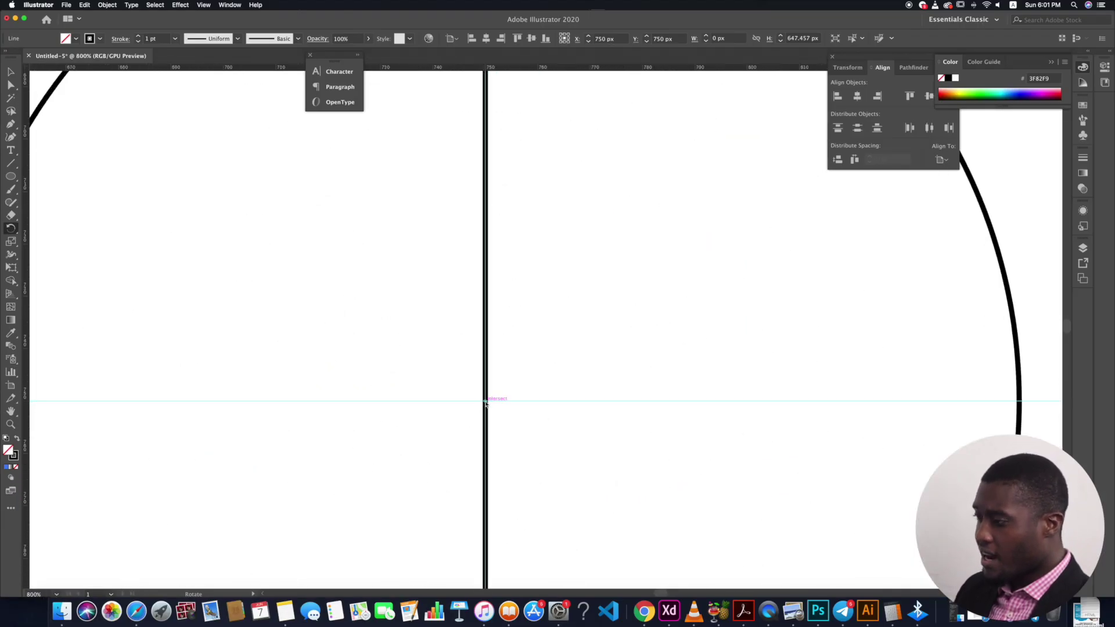
alt+click(485, 401)
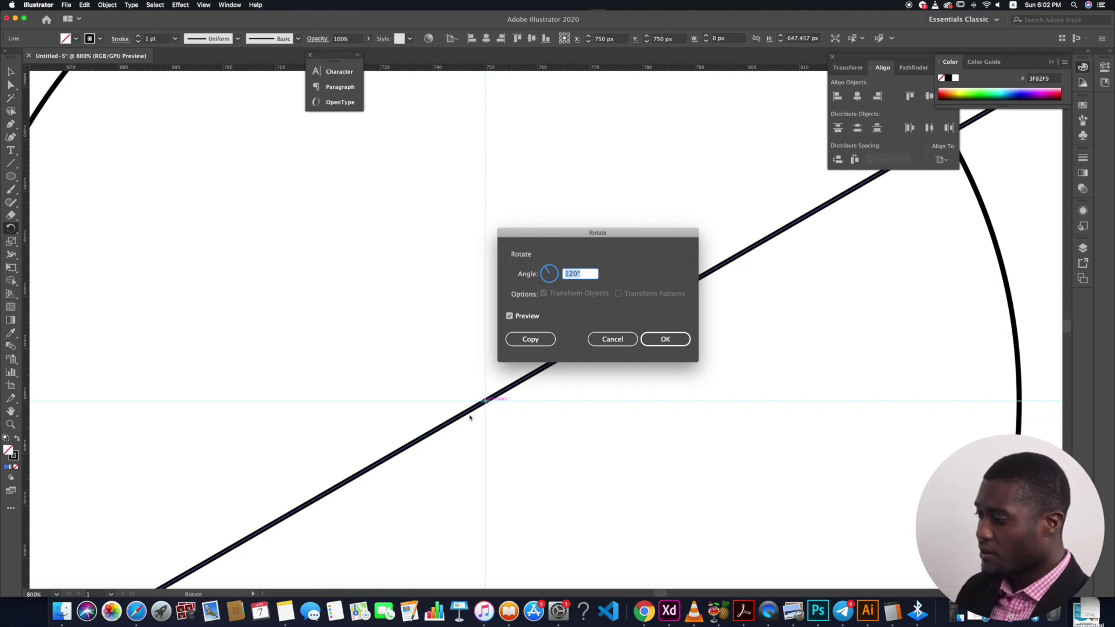
text(360)
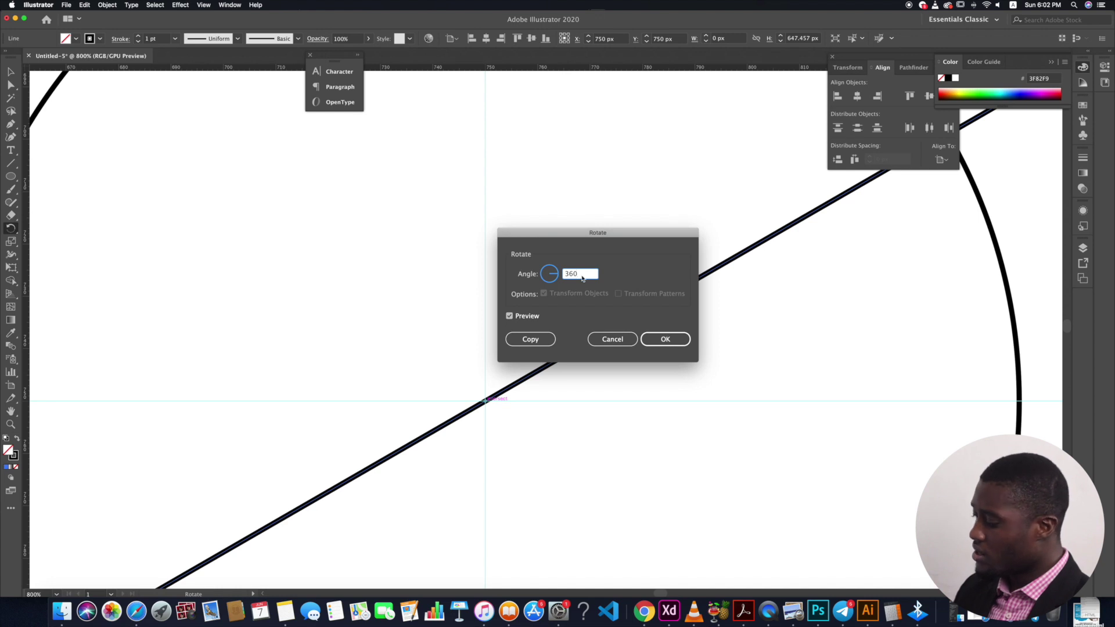
text(/3)
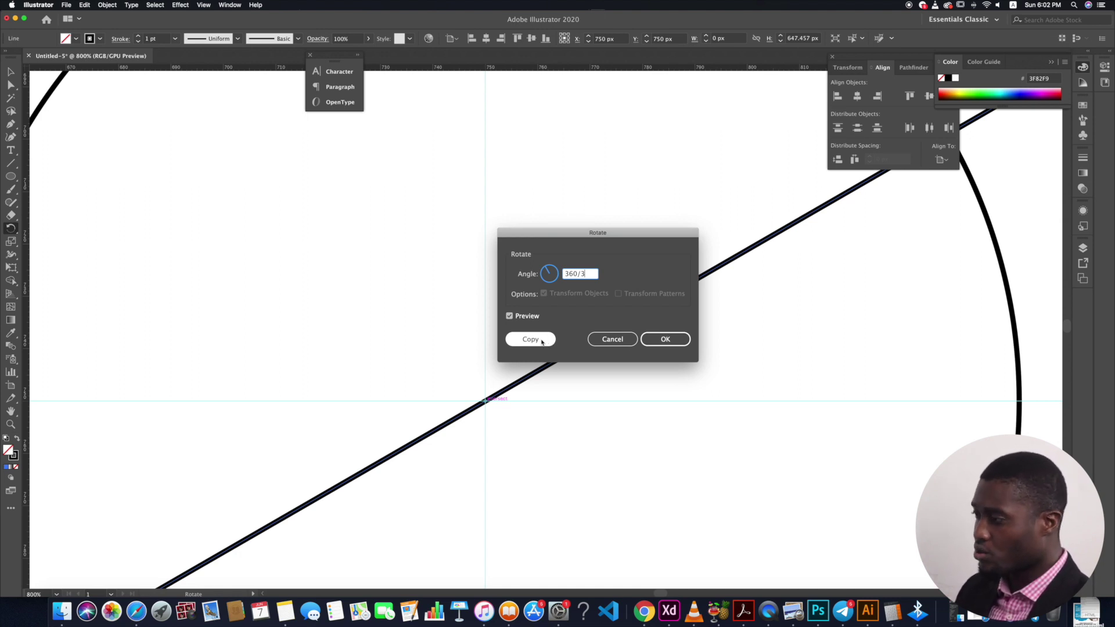
click(531, 339)
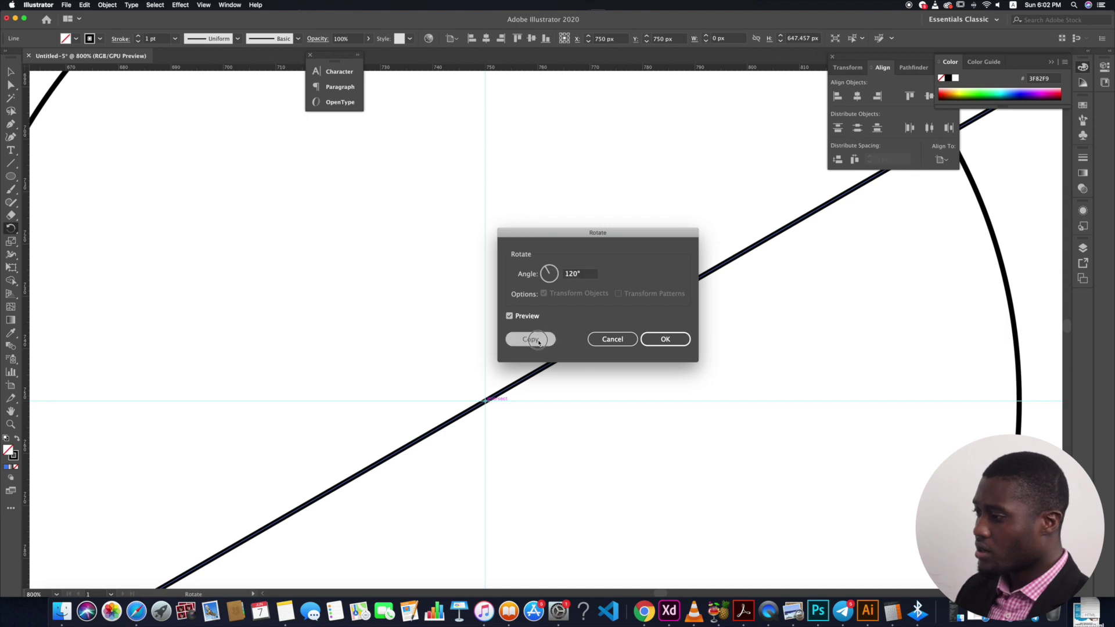
Repeat the 120° rotated copy to add a third line through the centre of the circles.
scroll(534, 342, down, 4)
scroll(535, 344, up, 3)
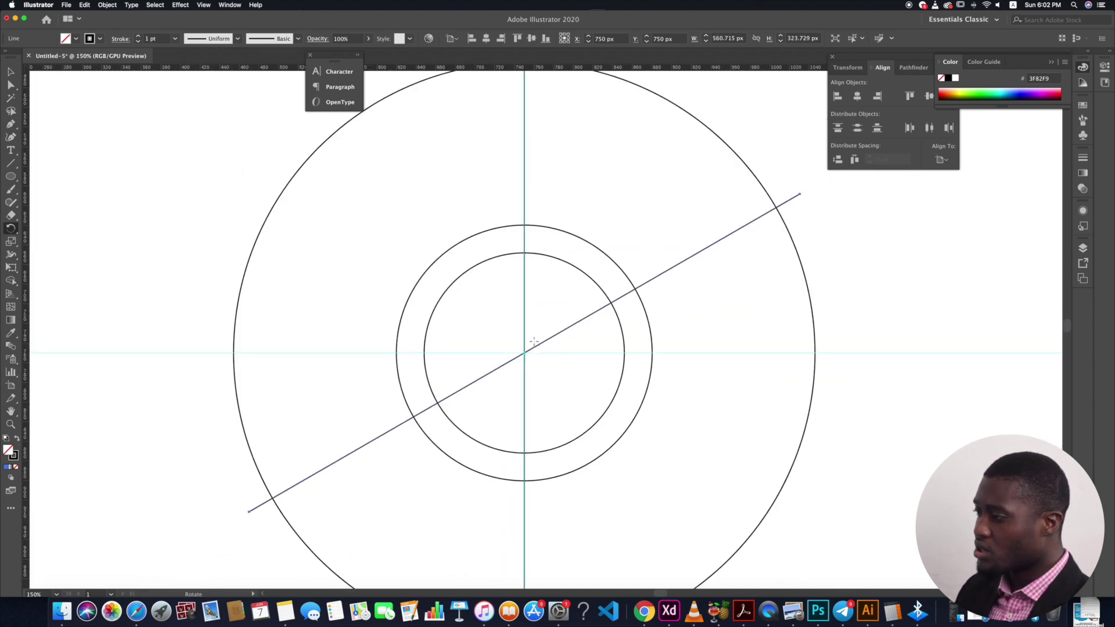
scroll(524, 360, up, 2)
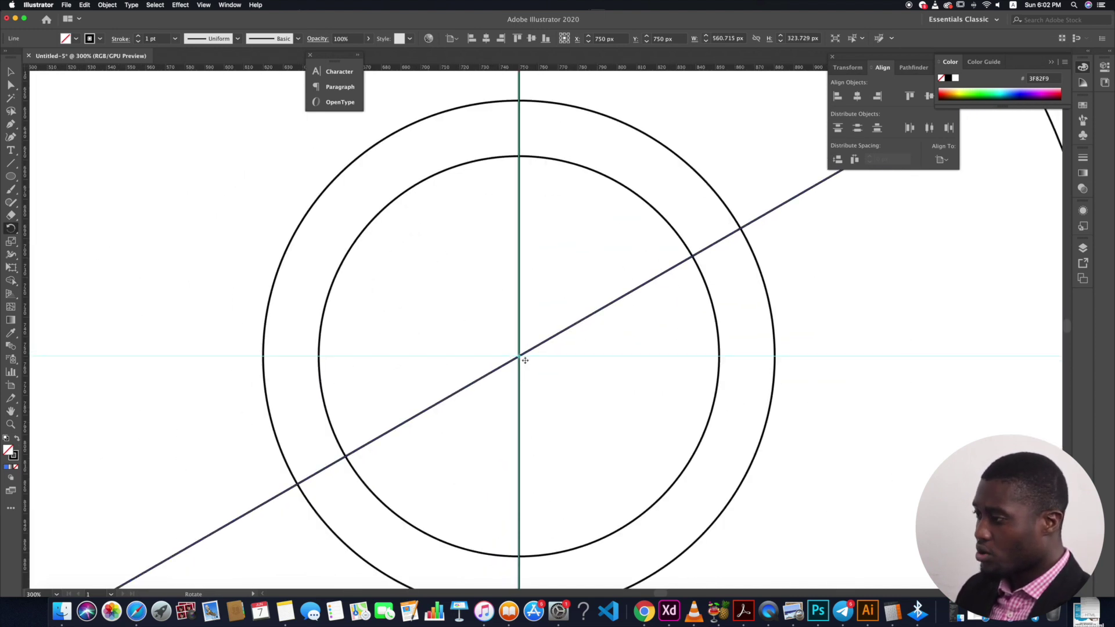
drag(525, 363, 524, 361)
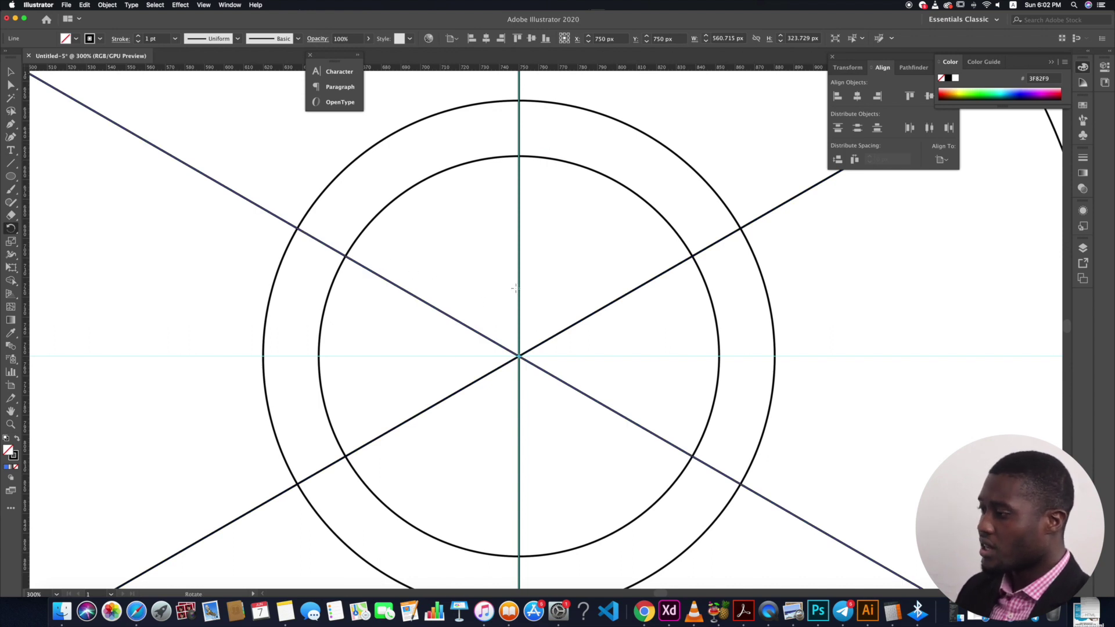
scroll(525, 348, down, 4)
click(10, 72)
click(620, 393)
scroll(504, 376, down, 2)
scroll(520, 374, up, 1)
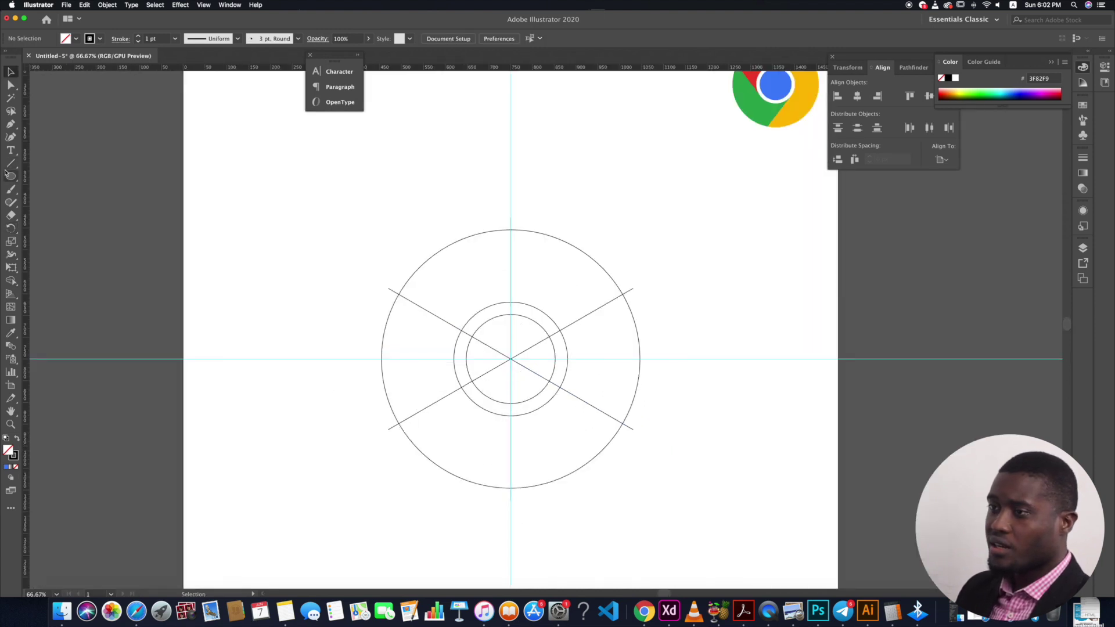
Draw a closed right triangle about 275 px wide and 224 px high with the Pen tool above the circles.
click(10, 124)
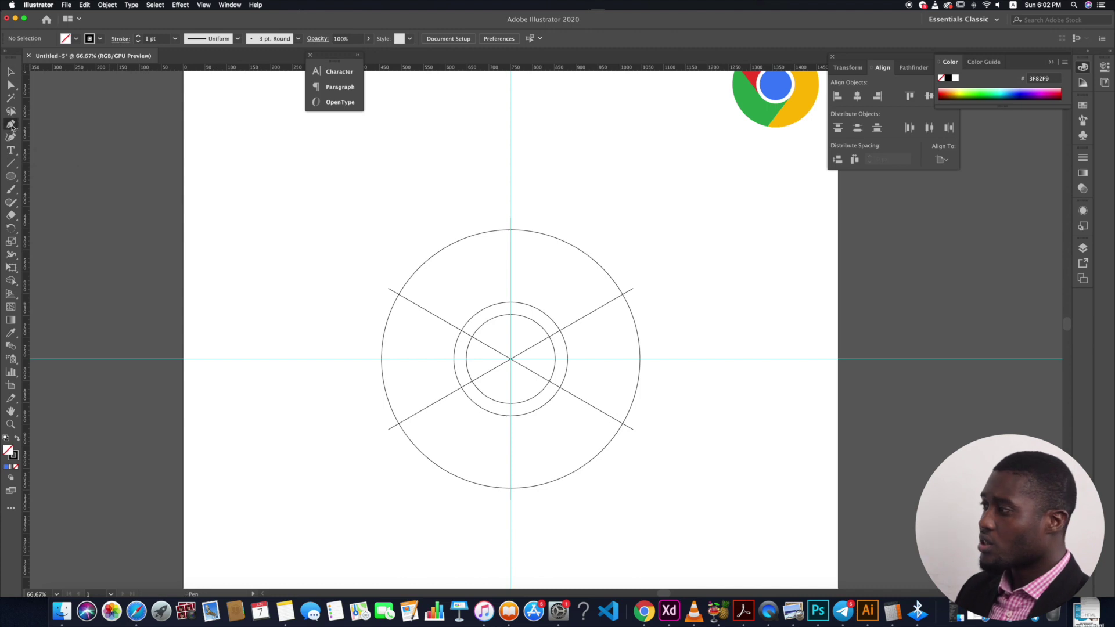
scroll(549, 166, up, 2)
scroll(549, 166, down, 2)
scroll(548, 168, up, 2)
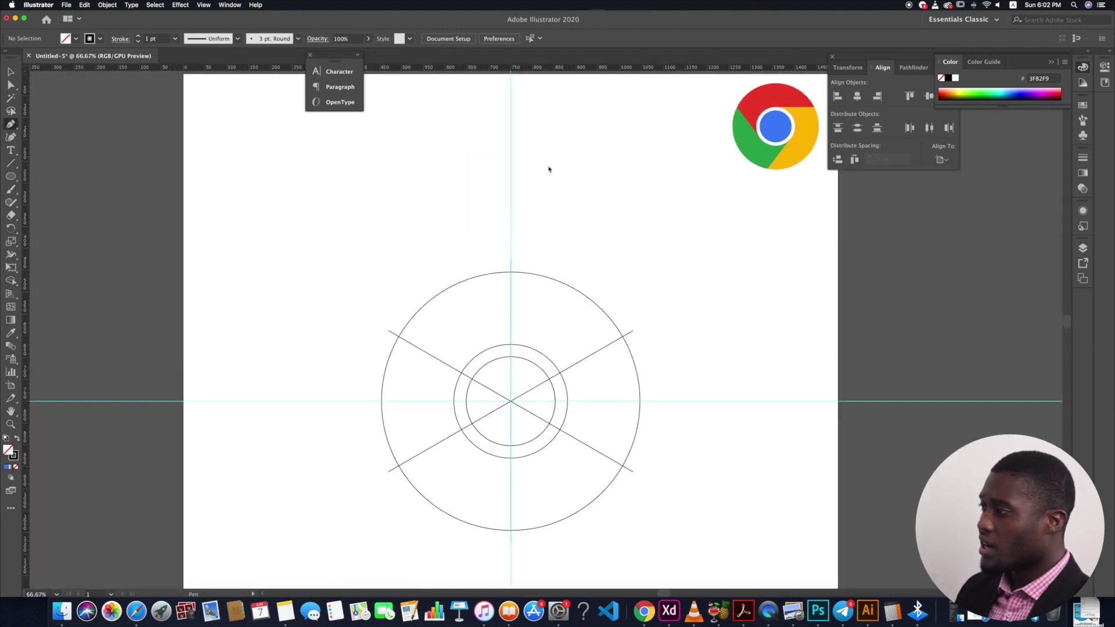
scroll(548, 169, up, 1)
click(550, 169)
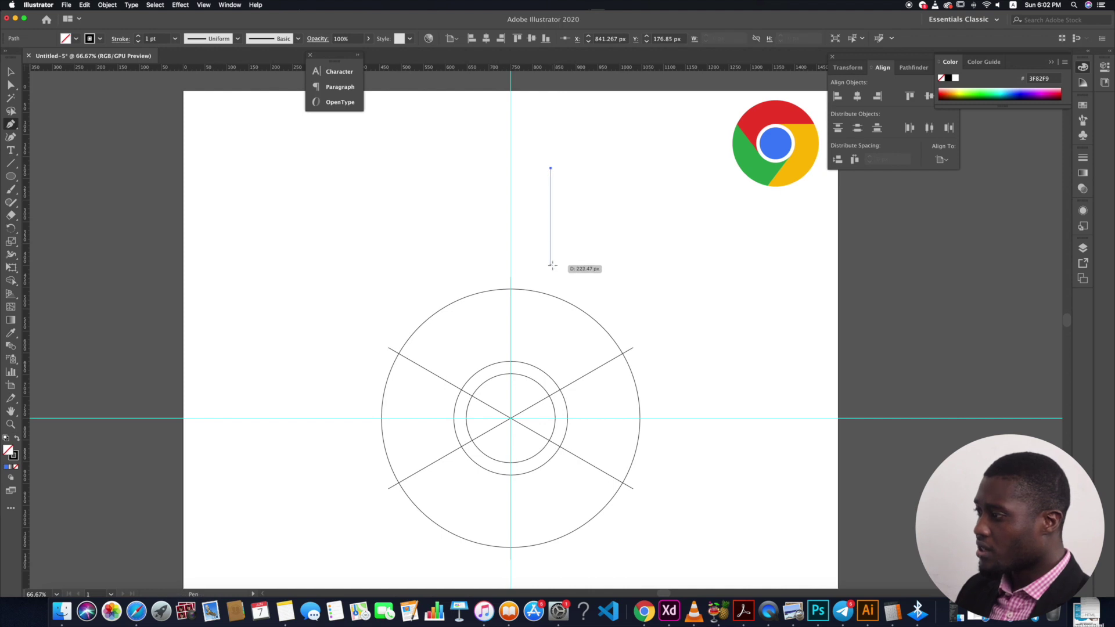
click(551, 266)
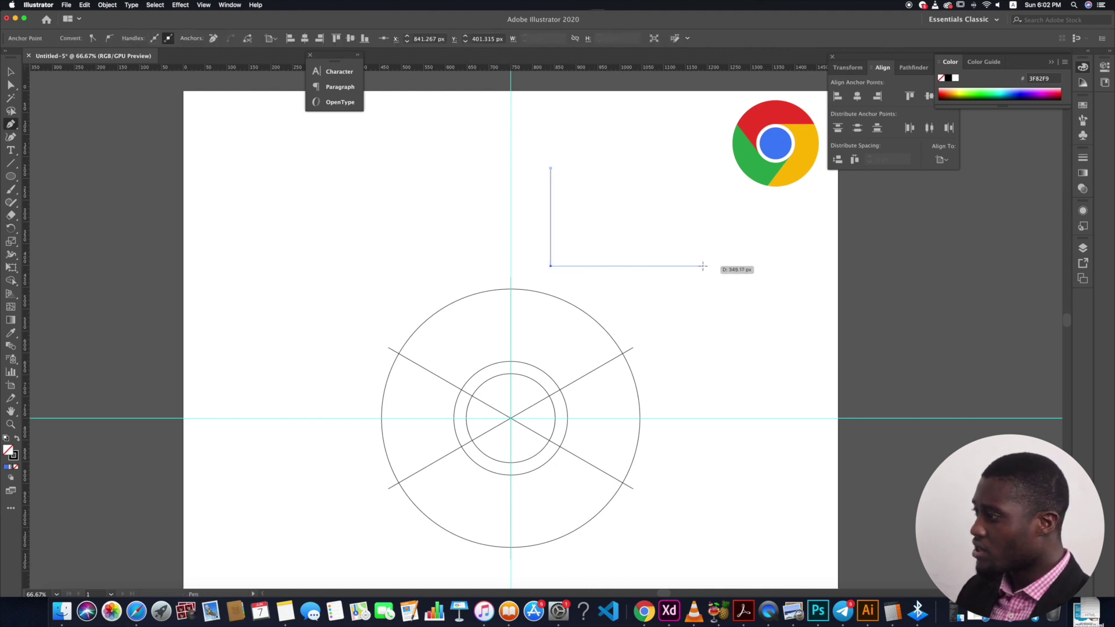
click(671, 265)
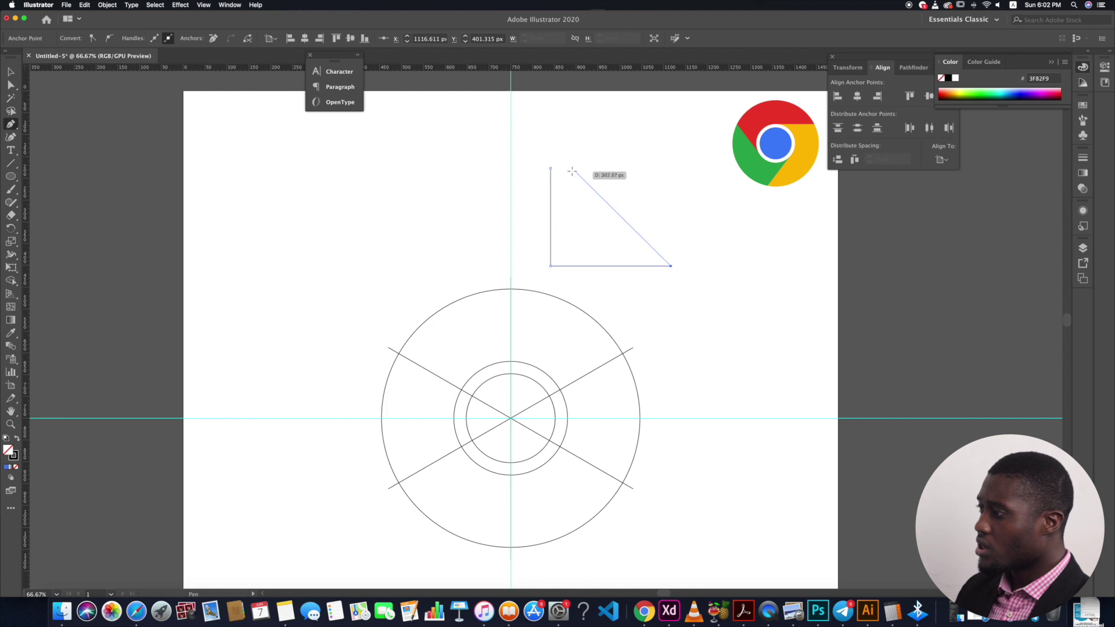
click(550, 169)
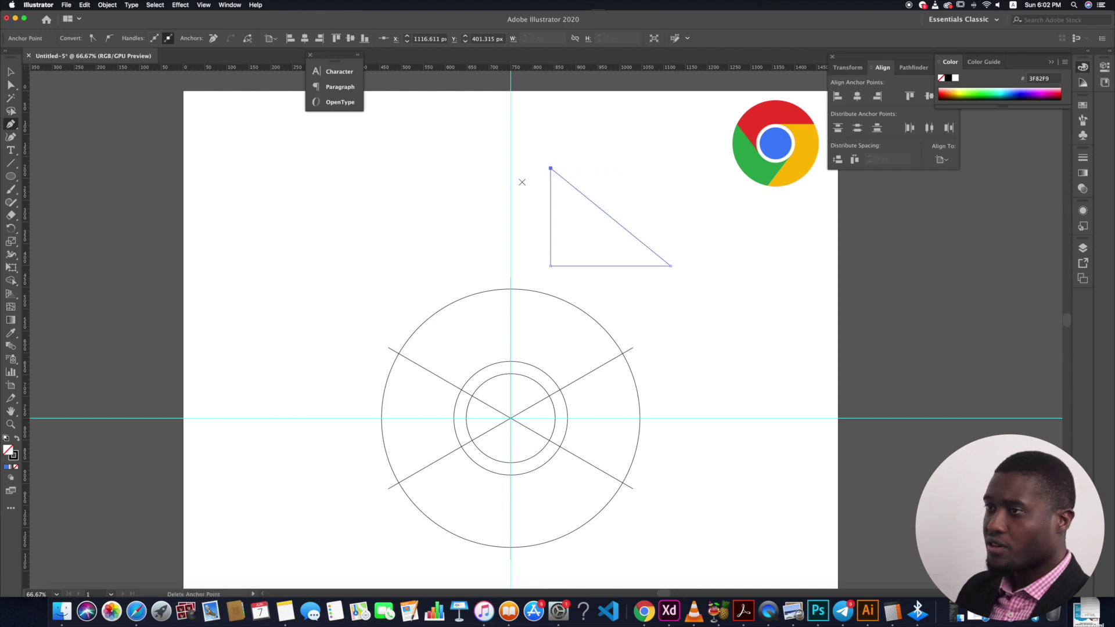
click(10, 71)
click(708, 349)
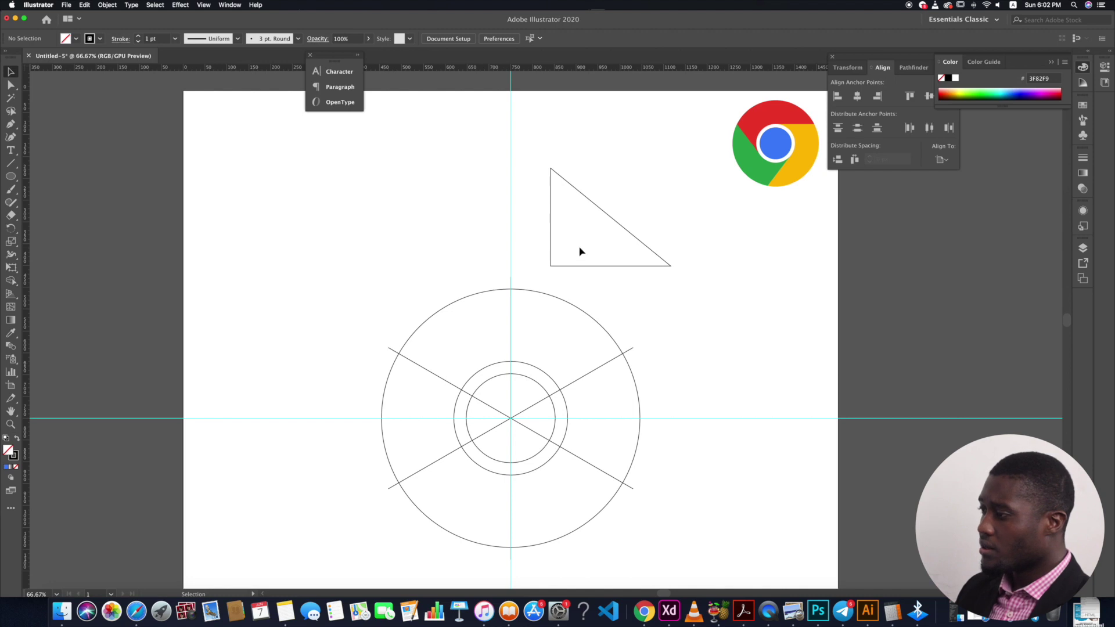
Place the triangle's right-angle corner where the vertical guide meets the inner ring's top, and enlarge the triangle to about 317 × 259 px.
drag(554, 268, 514, 365)
scroll(514, 361, up, 4)
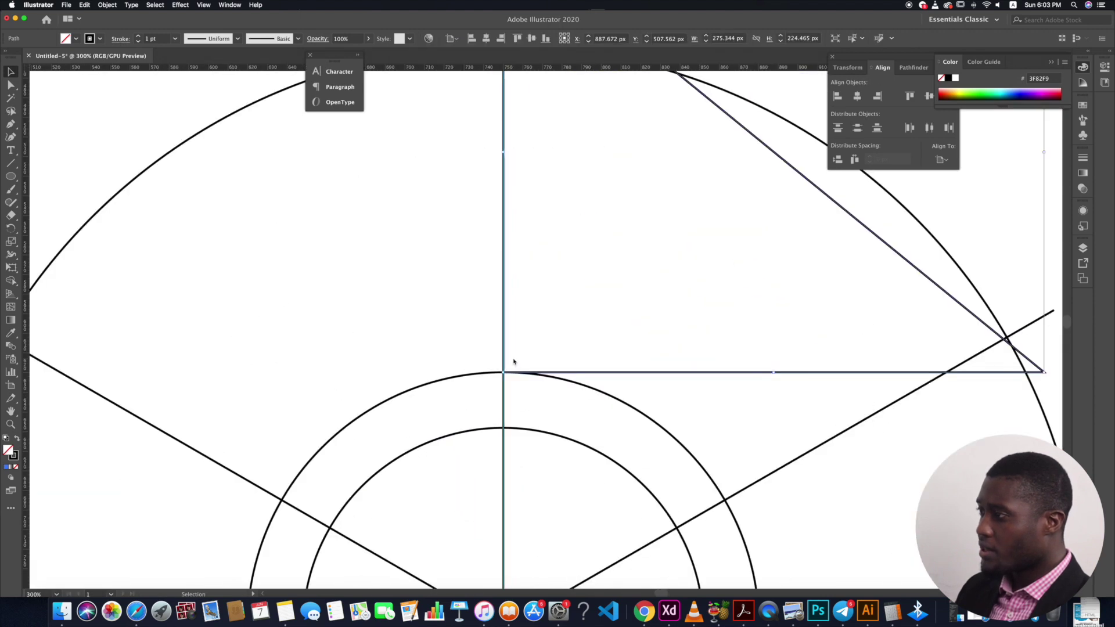
scroll(518, 365, down, 2)
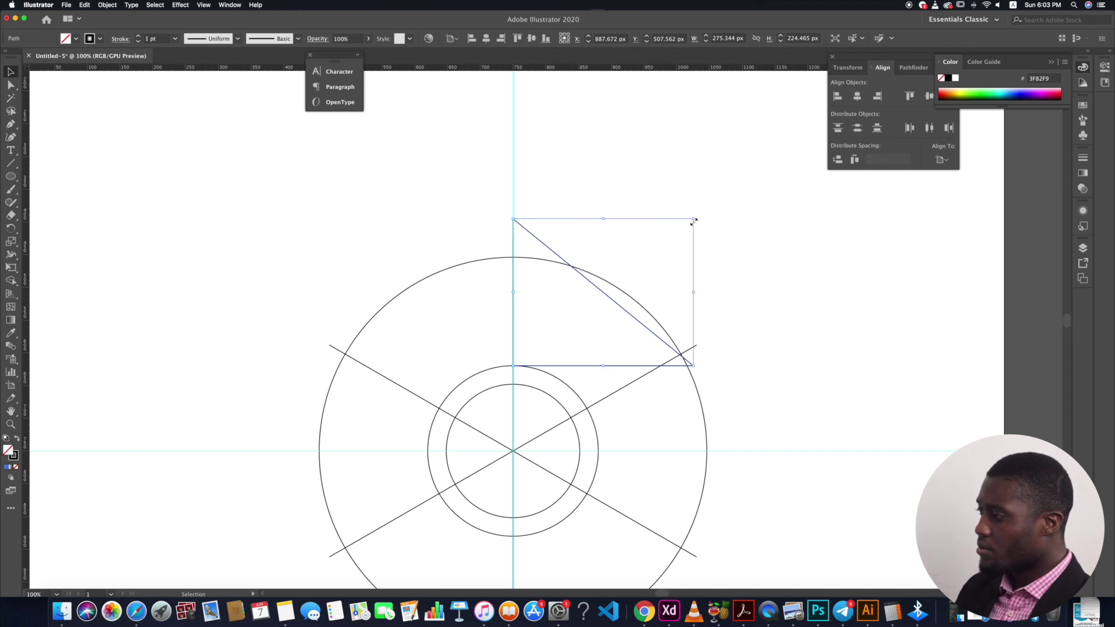
drag(694, 221, 718, 161)
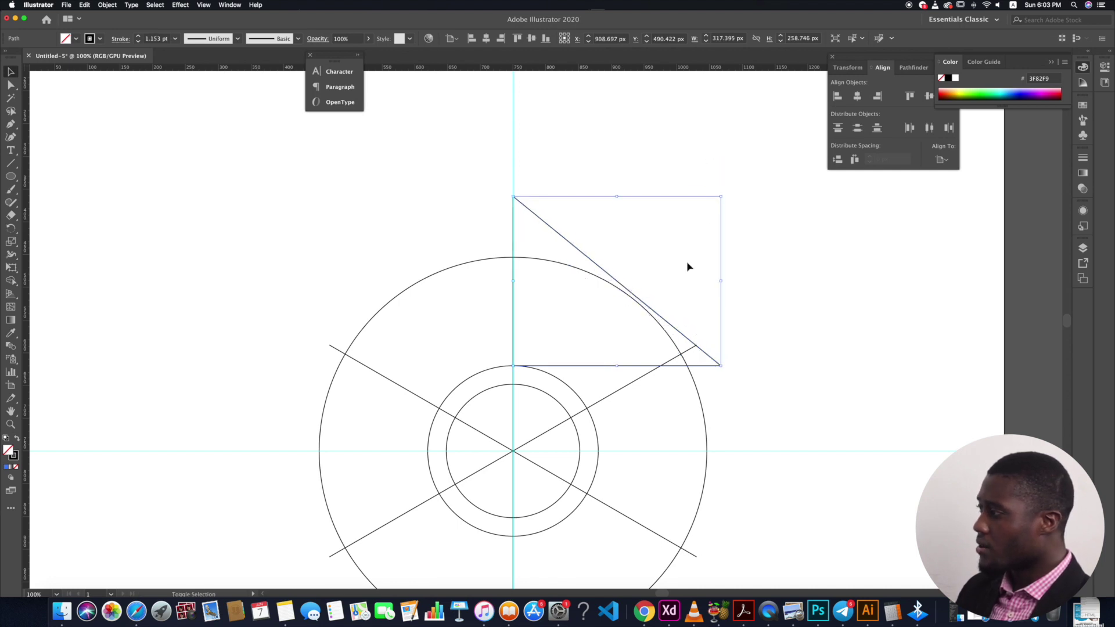
scroll(634, 315, down, 2)
scroll(633, 314, down, 2)
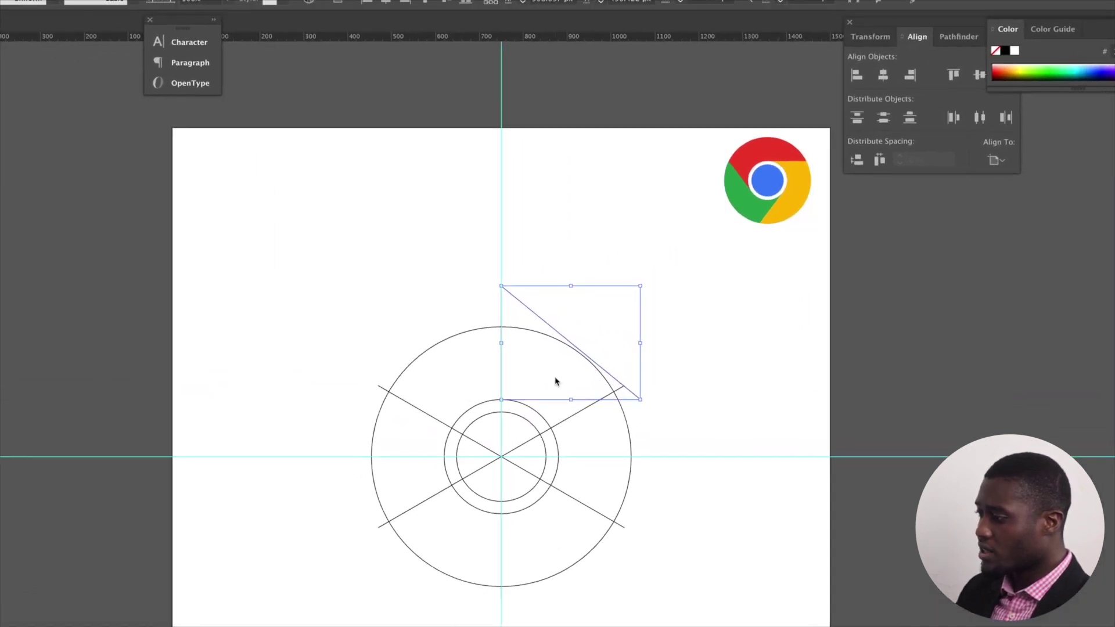
click(672, 399)
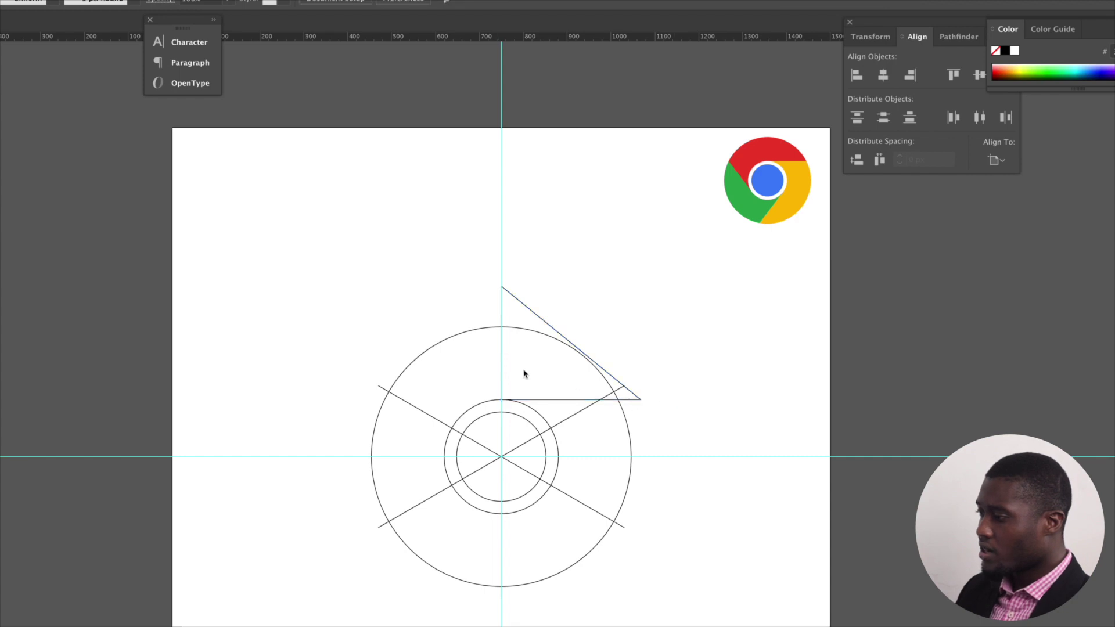
Create two copies of the triangle with the Rotate tool, each turned by a further 120°.
scroll(524, 373, up, 5)
scroll(524, 372, down, 4)
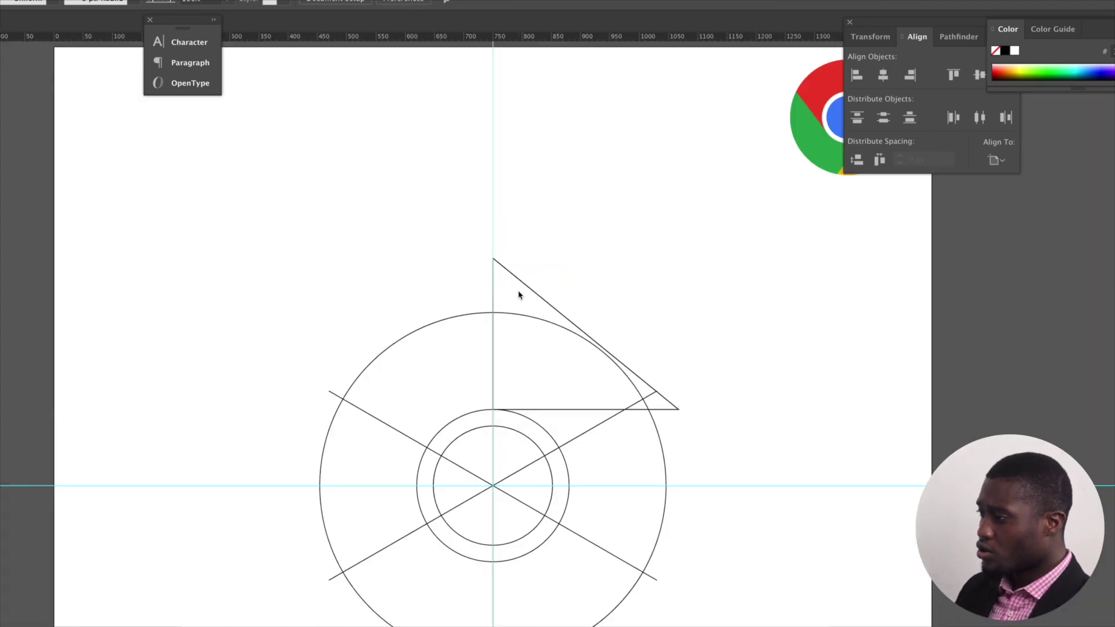
scroll(517, 292, down, 3)
click(519, 287)
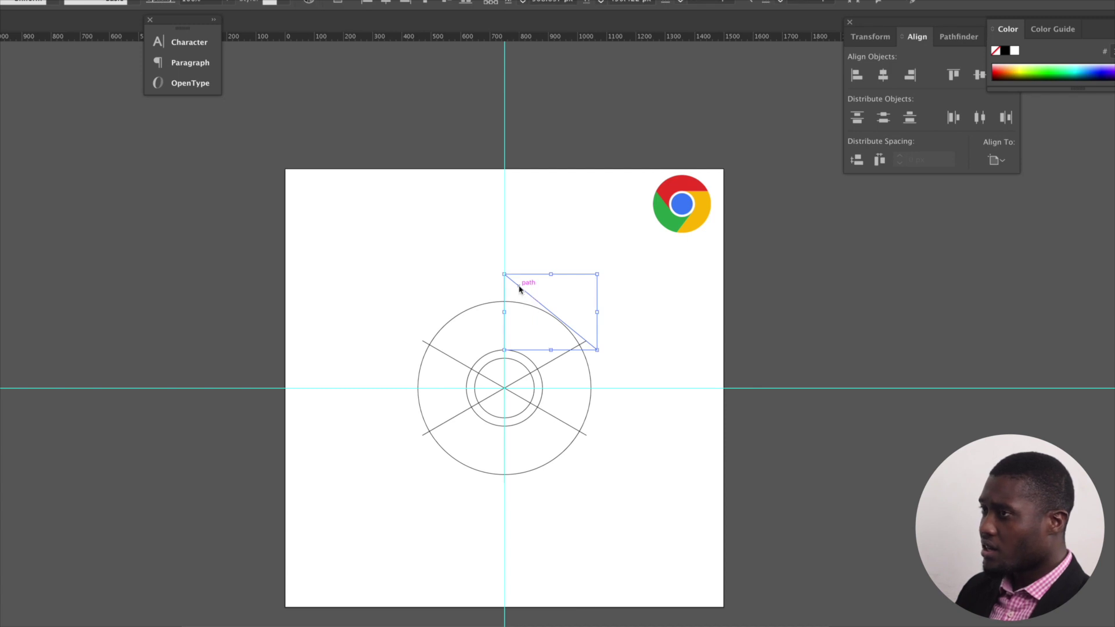
scroll(519, 288, down, 3)
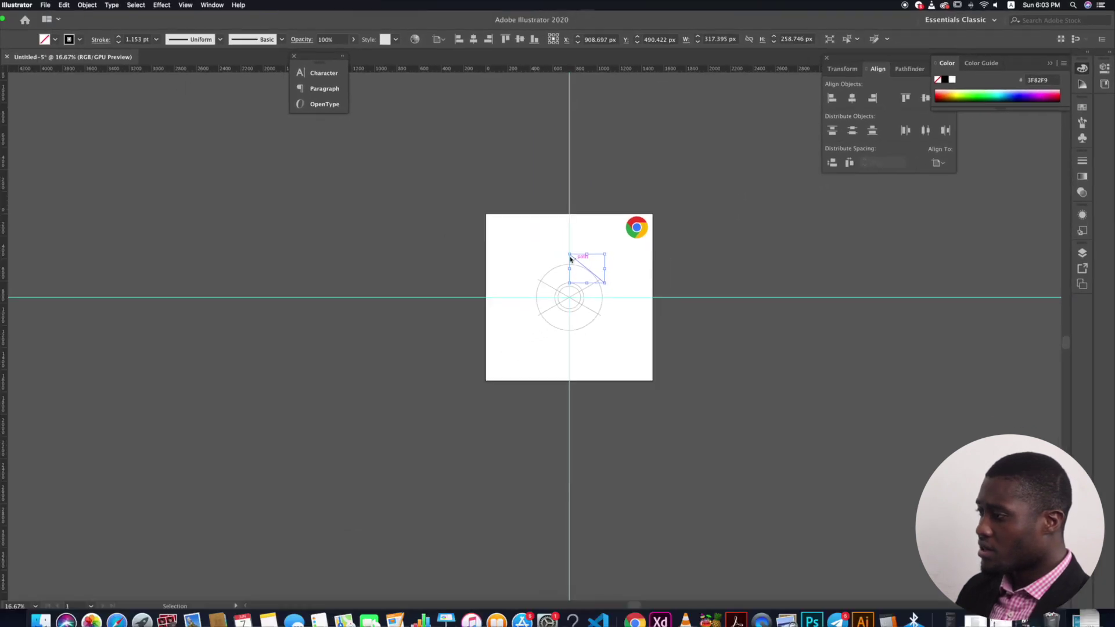
scroll(594, 267, up, 6)
scroll(589, 271, down, 2)
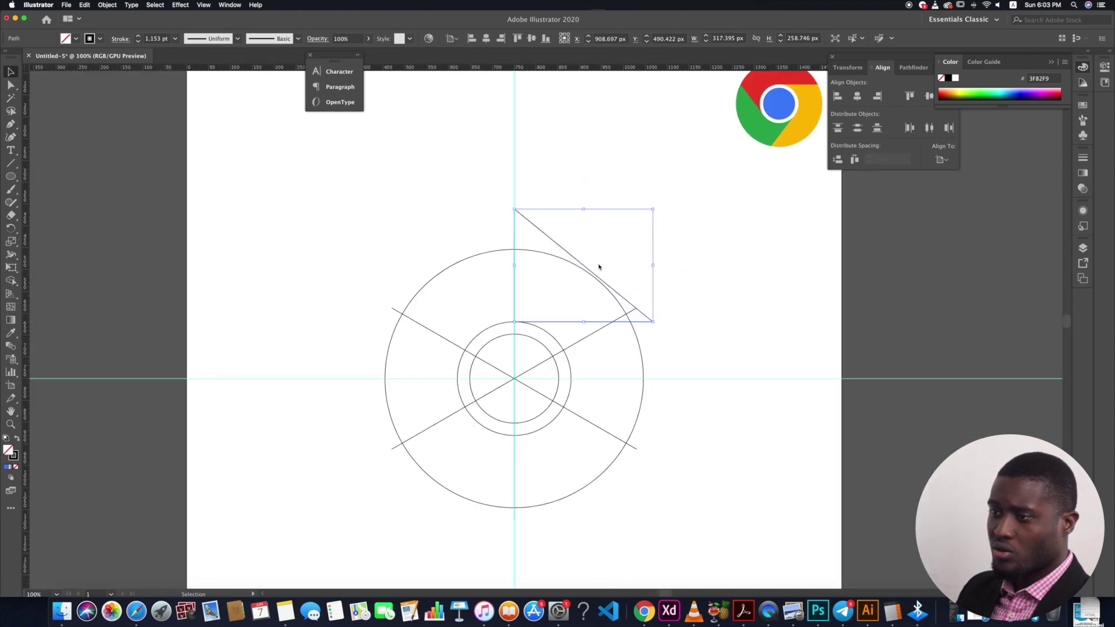
double_click(10, 228)
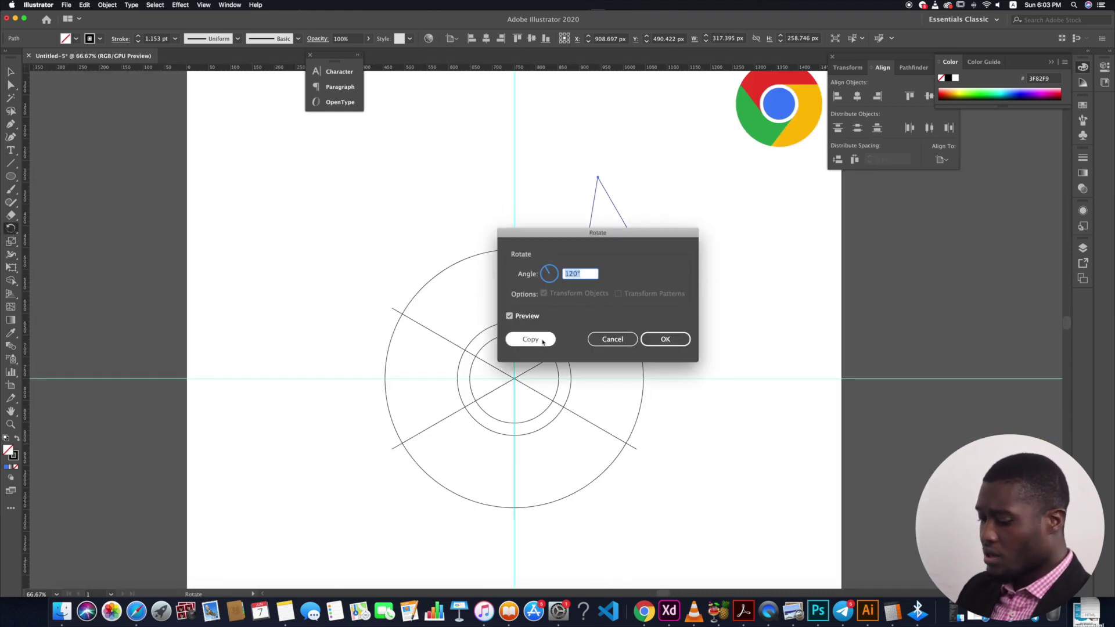
click(530, 339)
key(v)
key(ctrl+d)
key(r)
click(10, 72)
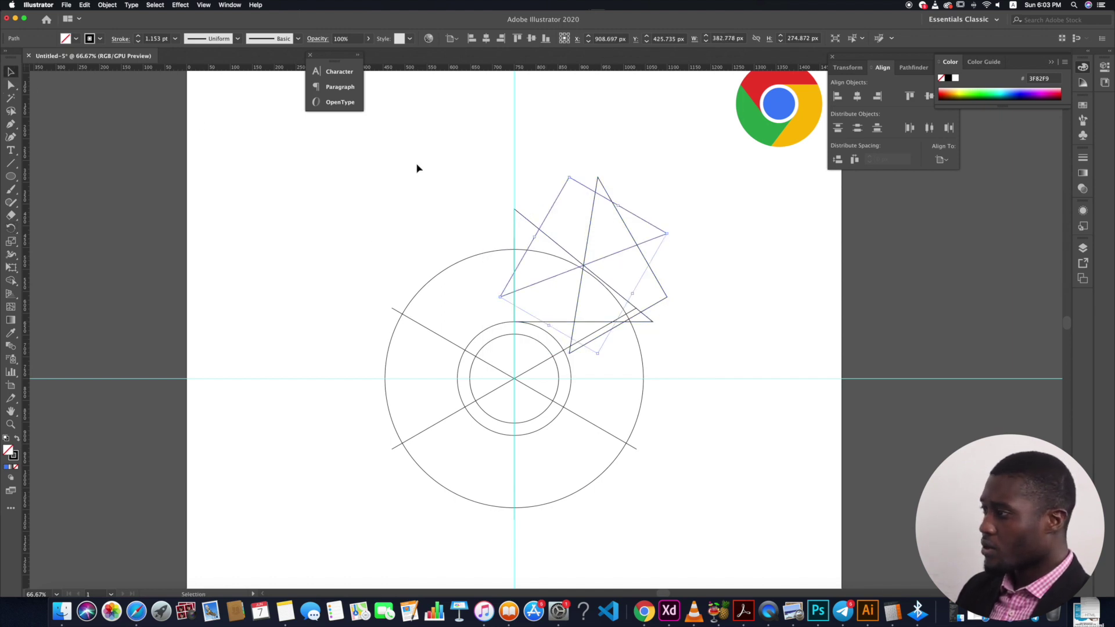
Set the last triangle copy aside and place the other copy's right-angle corner where the lower-left diagonal meets the inner ring.
drag(578, 186, 418, 156)
click(677, 289)
drag(664, 292, 511, 375)
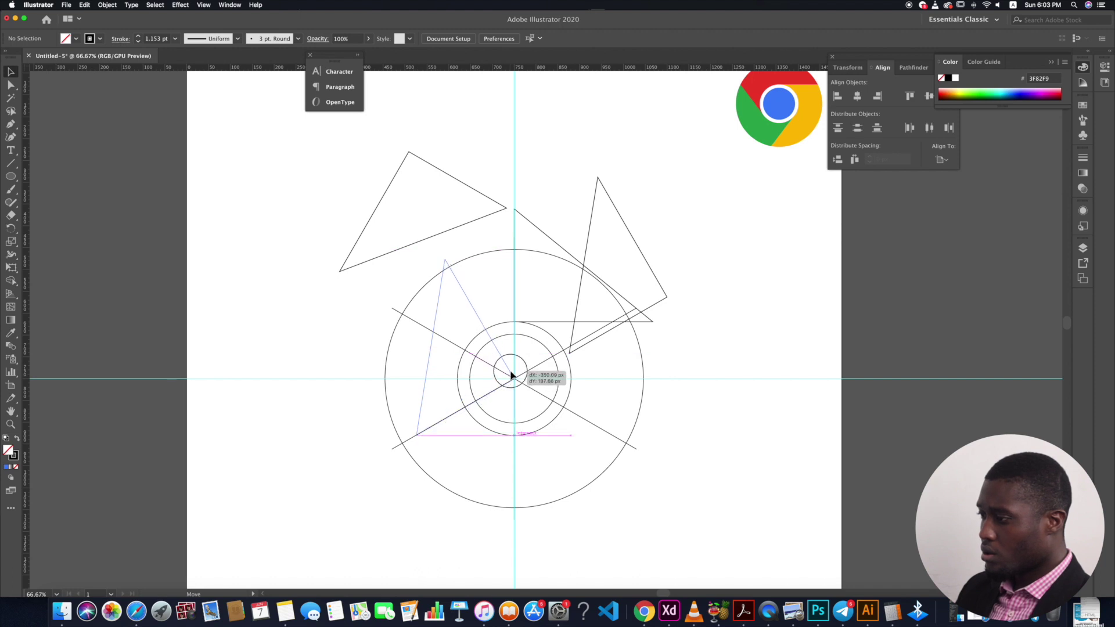
drag(511, 376, 461, 400)
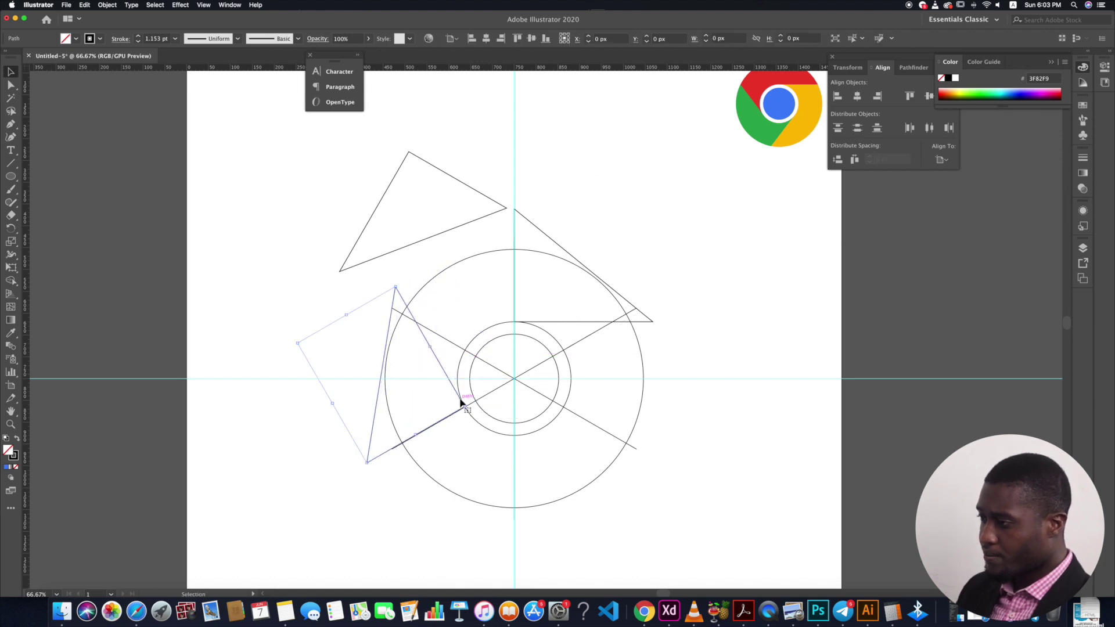
scroll(422, 400, up, 3)
drag(525, 396, 527, 394)
scroll(539, 392, down, 3)
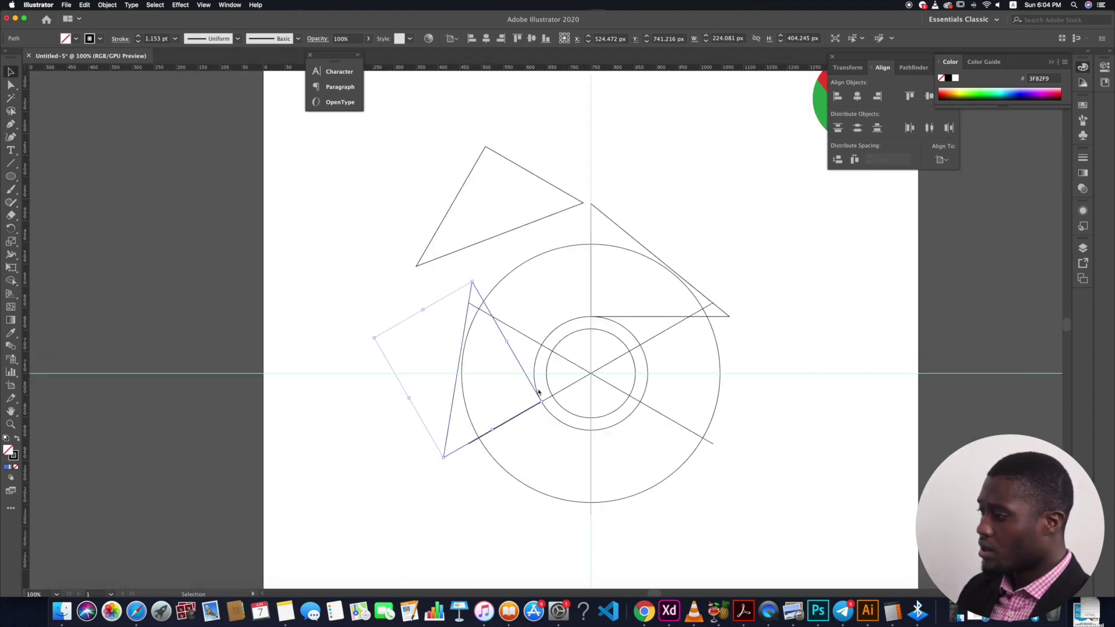
Move the remaining triangle copy so its right-angle corner sits where the lower-right diagonal meets the inner ring.
drag(523, 169, 677, 427)
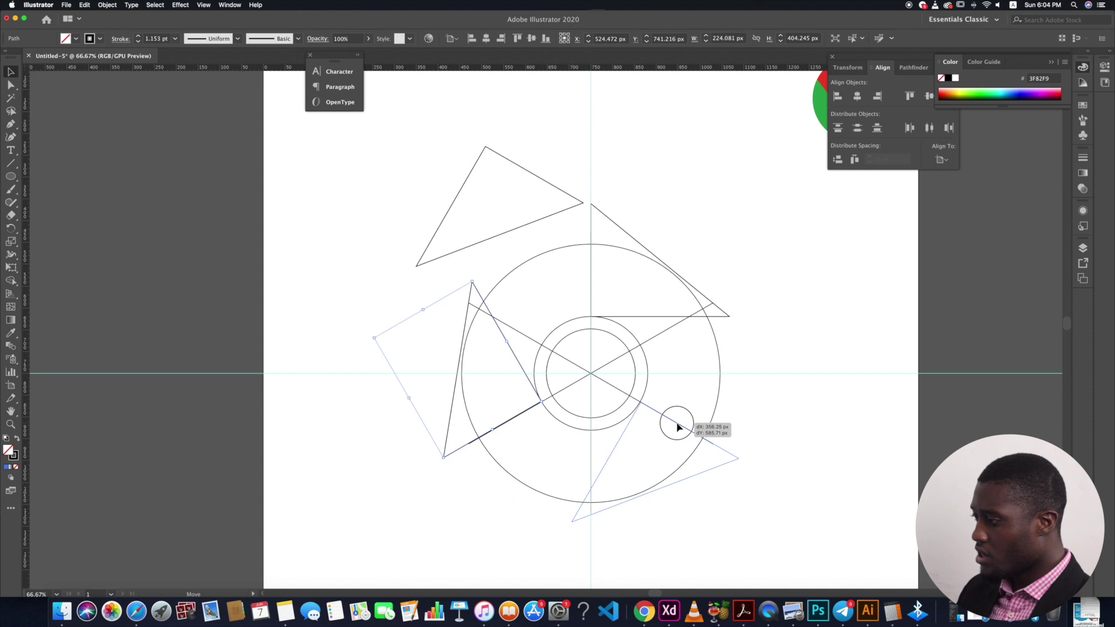
drag(678, 428, 677, 426)
click(762, 435)
Unlock the guides and clear them all from the document.
scroll(663, 420, down, 3)
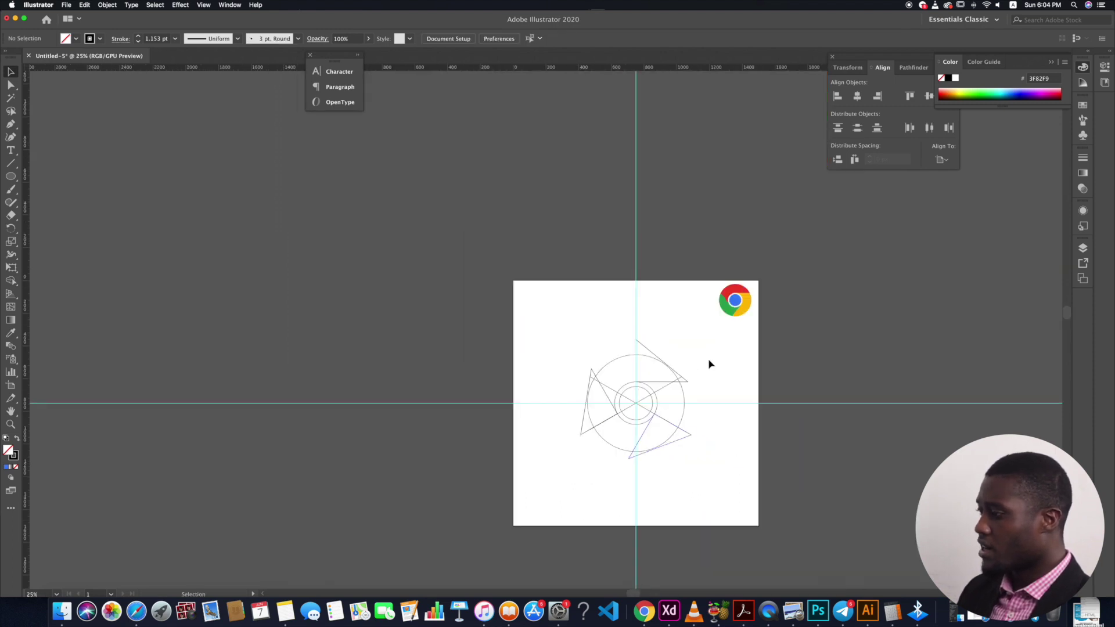
scroll(689, 499, up, 1)
scroll(687, 483, down, 1)
scroll(687, 482, up, 1)
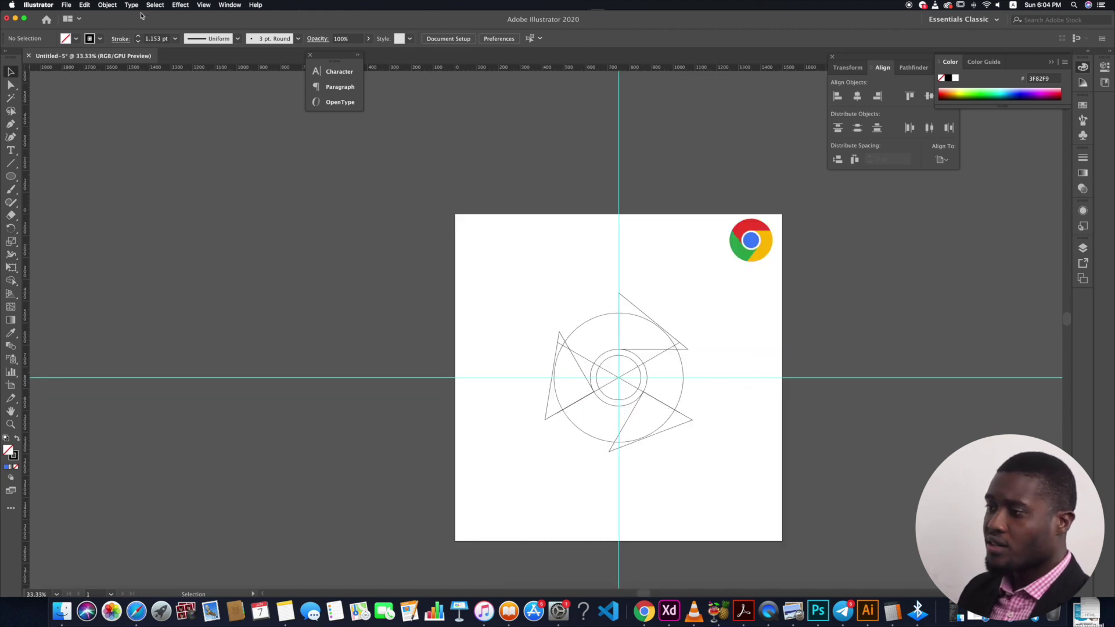
click(203, 5)
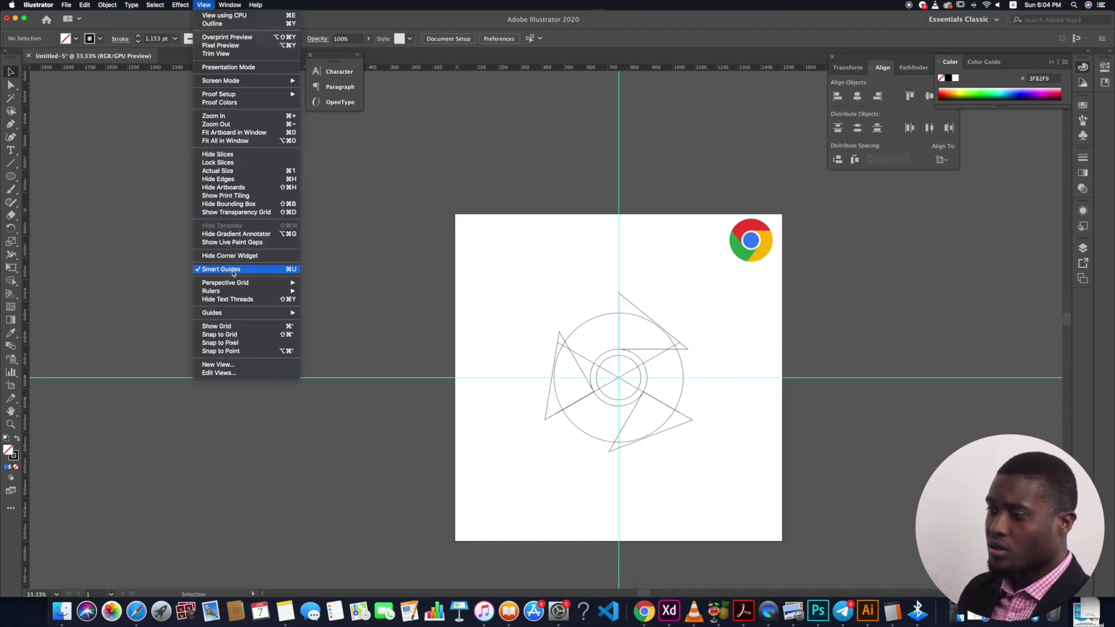
mouse_move(241, 314)
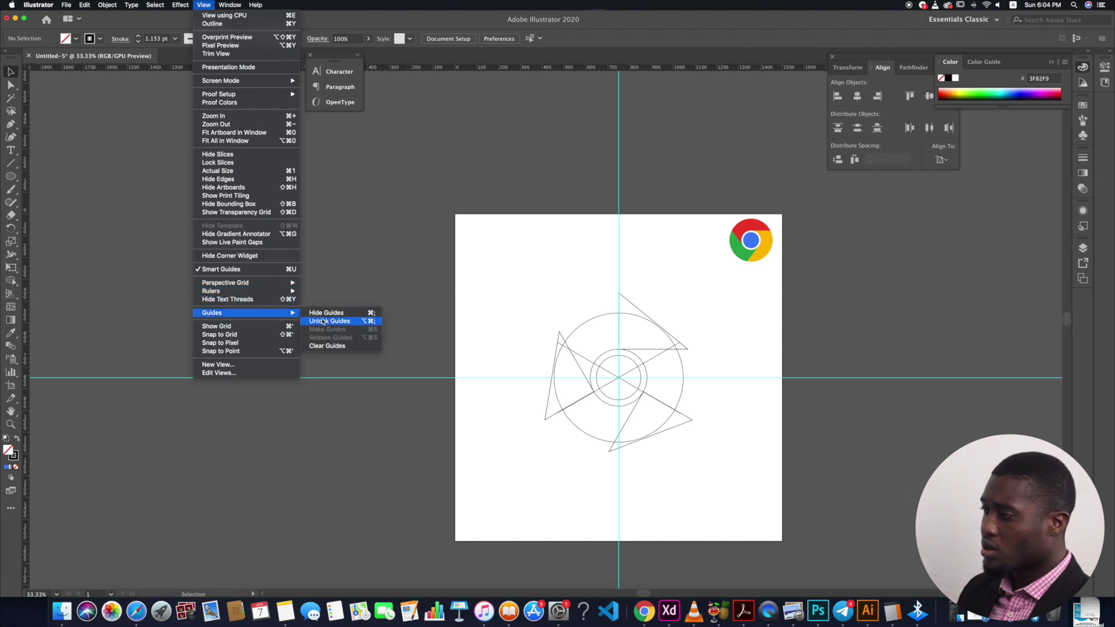
click(327, 322)
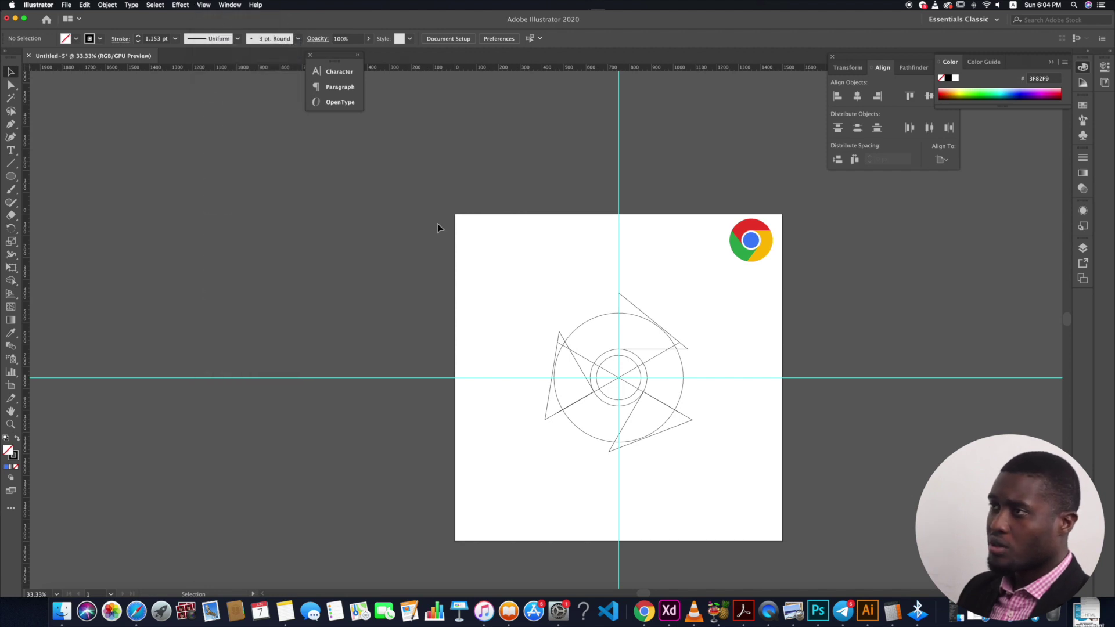
click(204, 4)
mouse_move(252, 316)
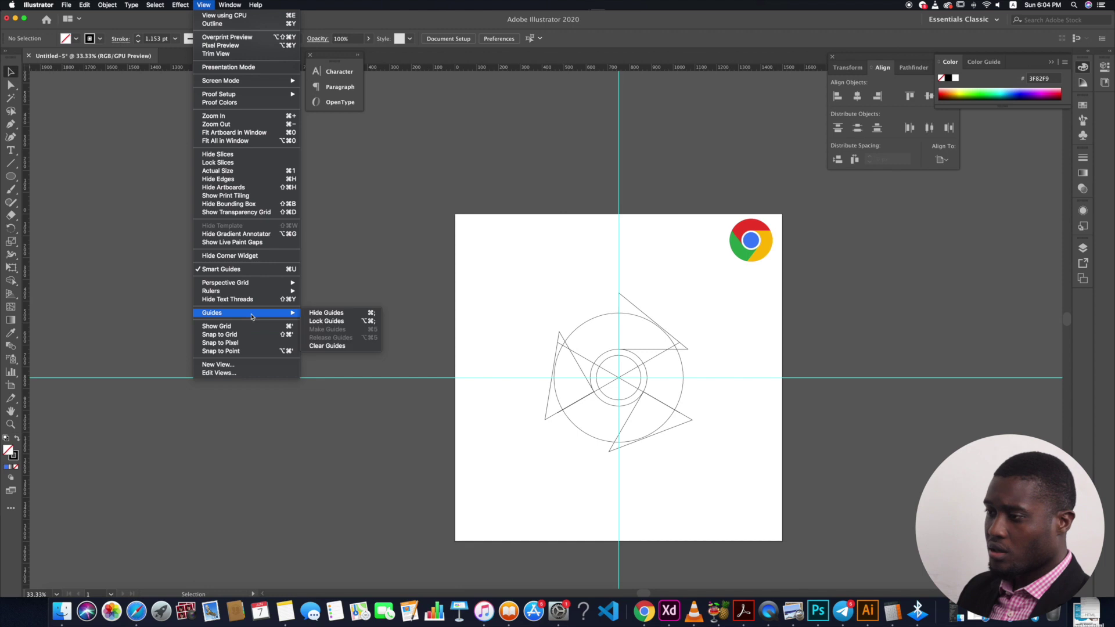
click(347, 344)
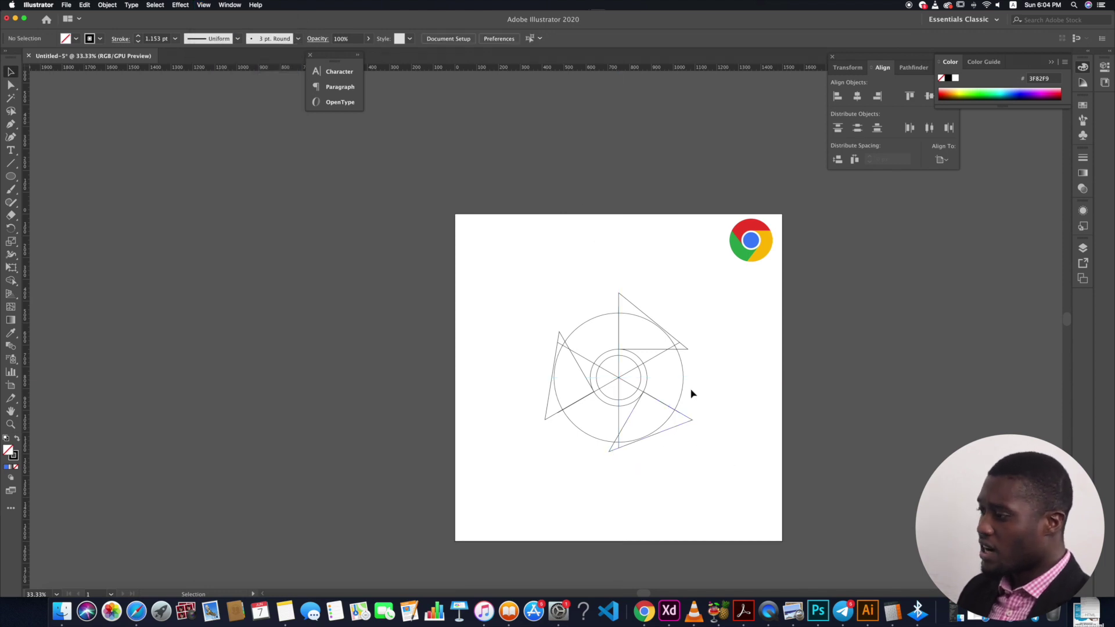
In outline view, fine-tune the lower-right triangle so its corner lies exactly on the crossing of the diagonal and the inner ring.
scroll(692, 393, up, 2)
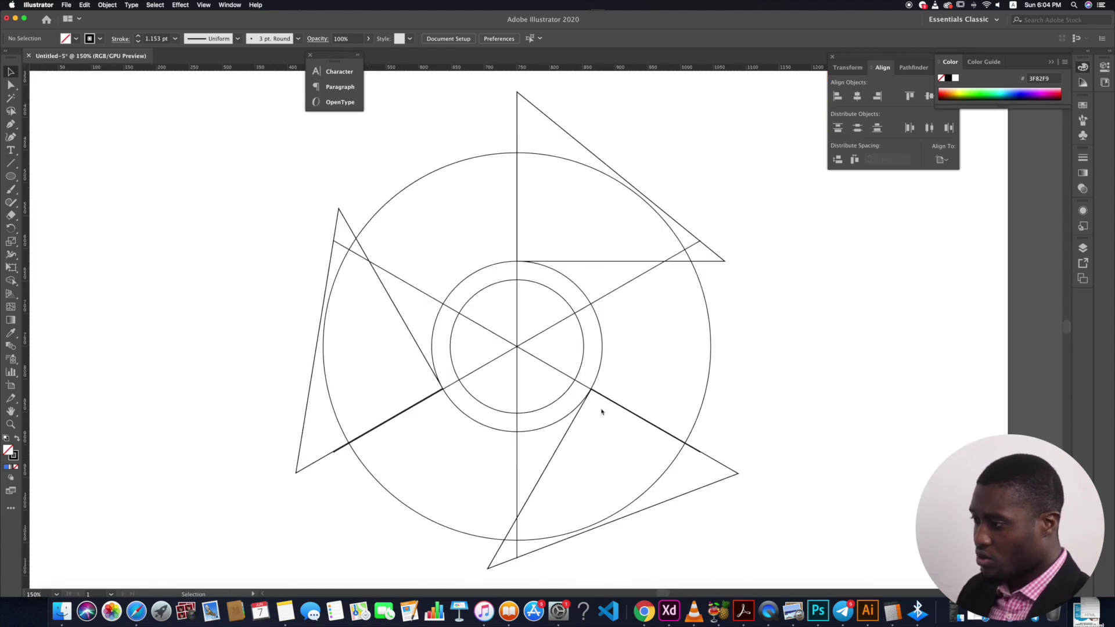
key(super+y)
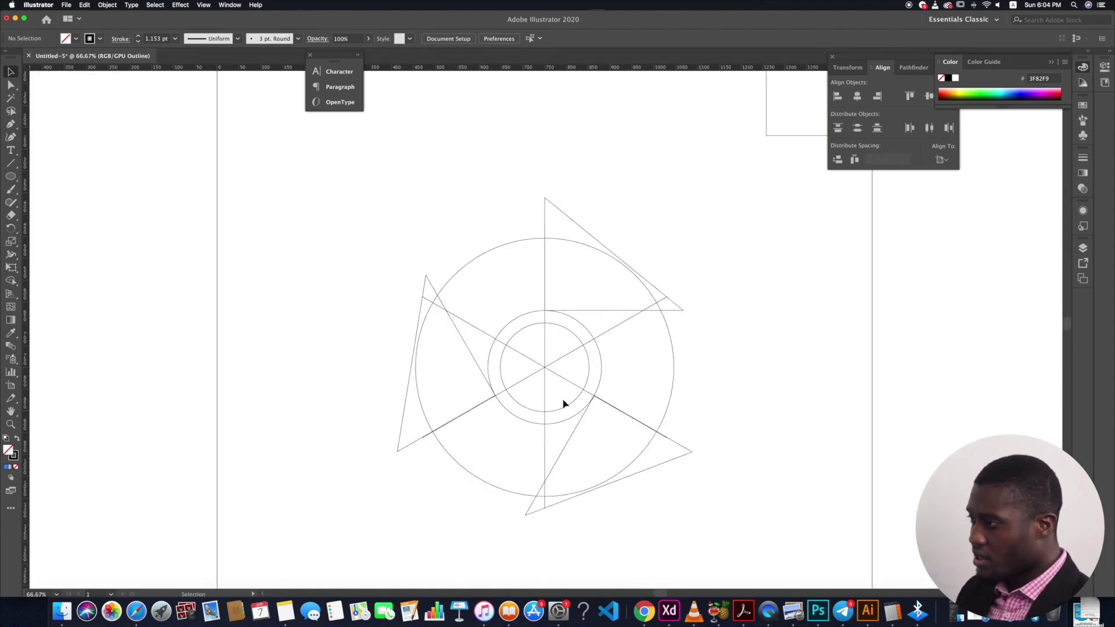
scroll(576, 309, up, 3)
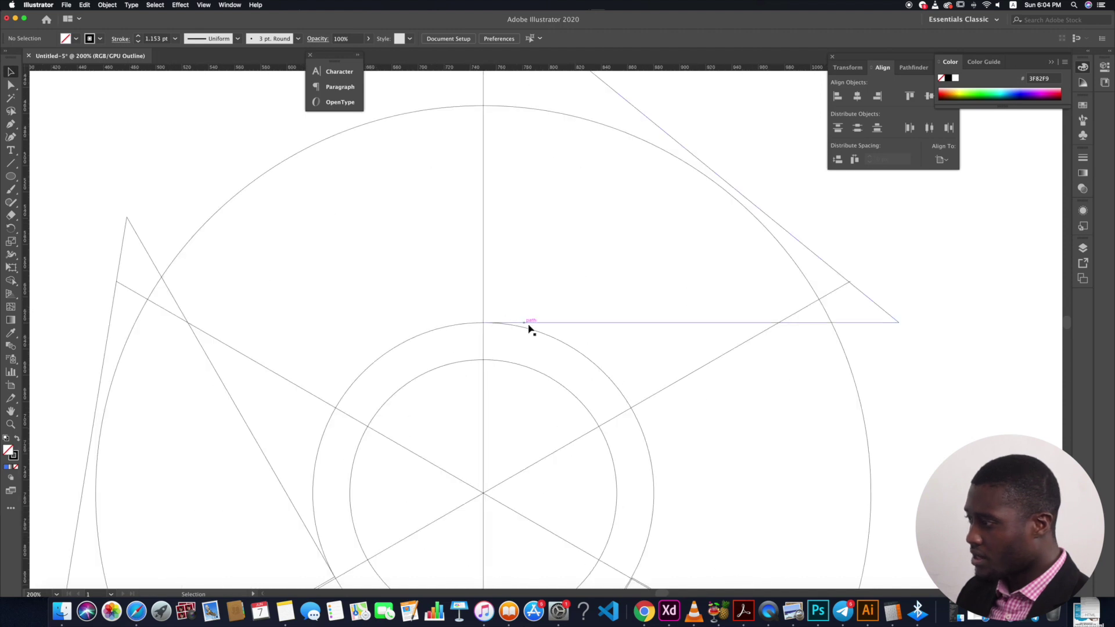
scroll(537, 330, down, 3)
scroll(564, 395, up, 5)
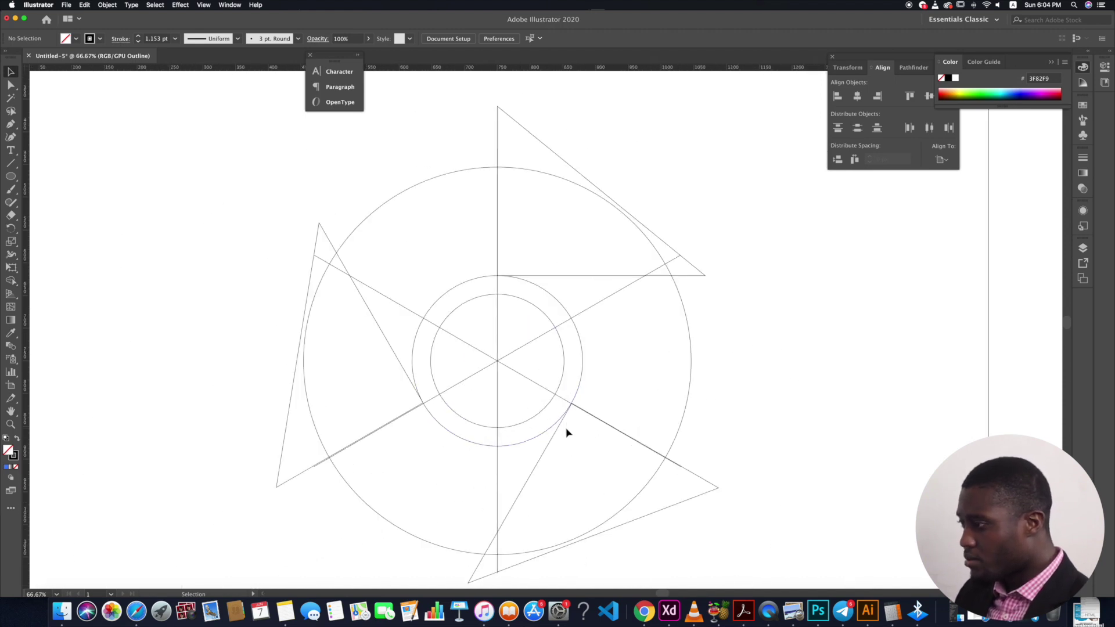
scroll(575, 362, up, 3)
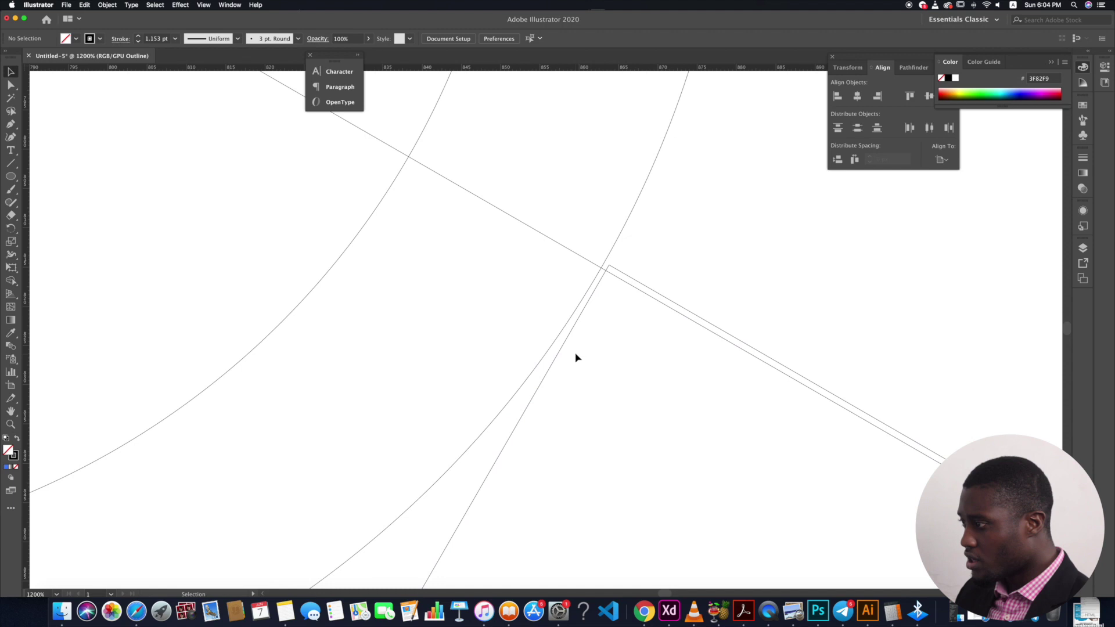
drag(566, 346, 557, 349)
scroll(604, 274, up, 4)
scroll(537, 174, up, 3)
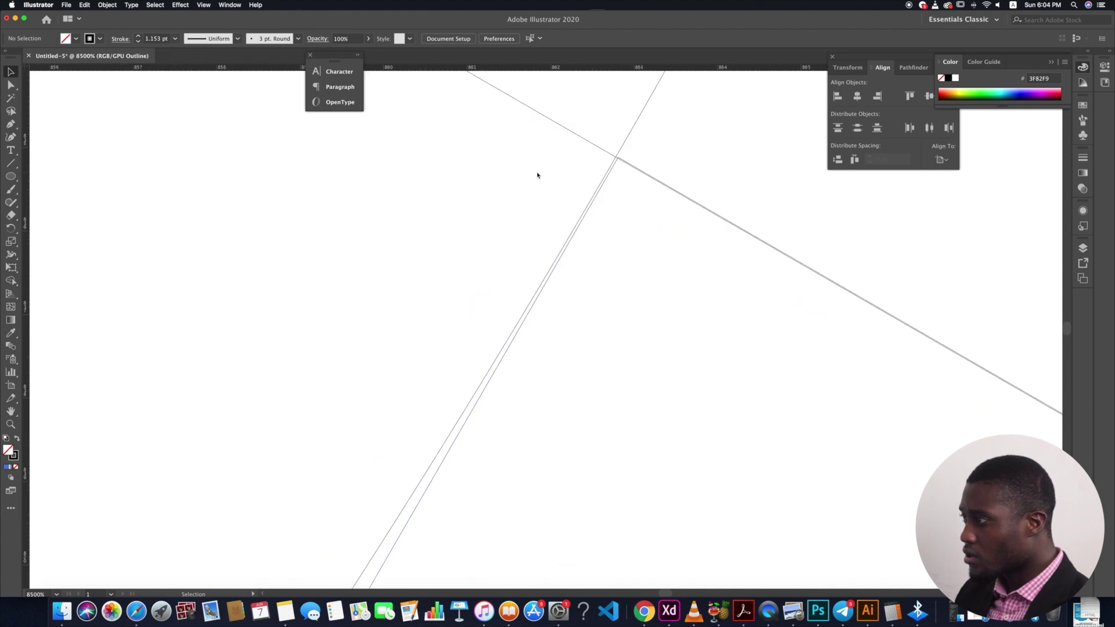
drag(616, 165, 614, 166)
click(640, 186)
Fine-tune the lower-left triangle so its right-angle corner lies exactly on the crossing of the diagonal and the inner ring.
scroll(630, 191, down, 1)
scroll(630, 192, down, 15)
scroll(488, 198, up, 5)
scroll(726, 156, up, 3)
scroll(727, 157, right, 2)
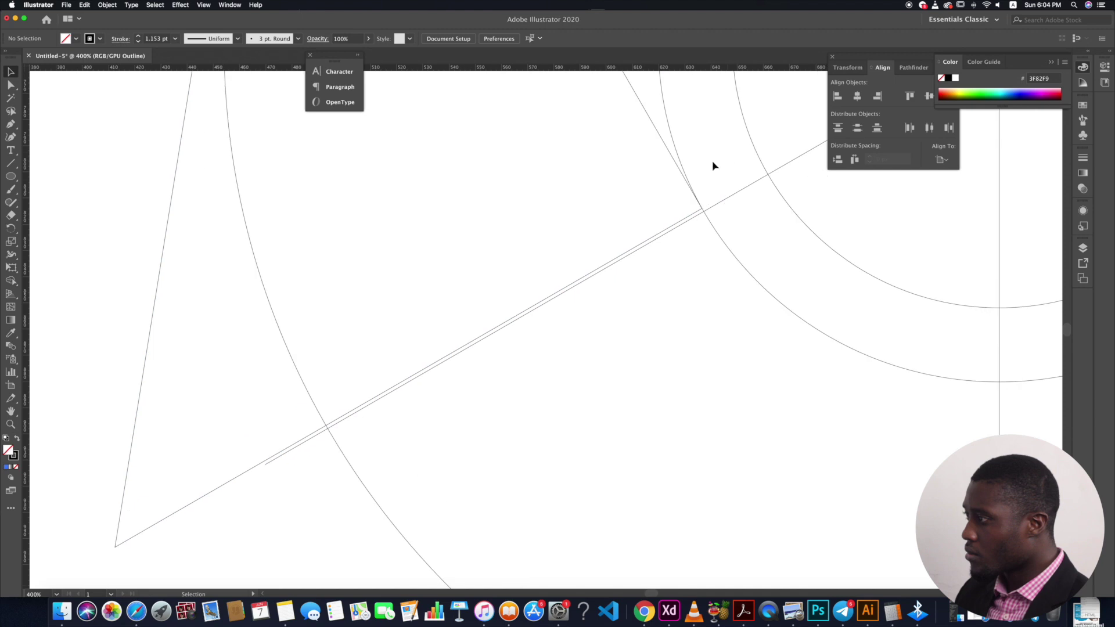
drag(660, 197, 662, 199)
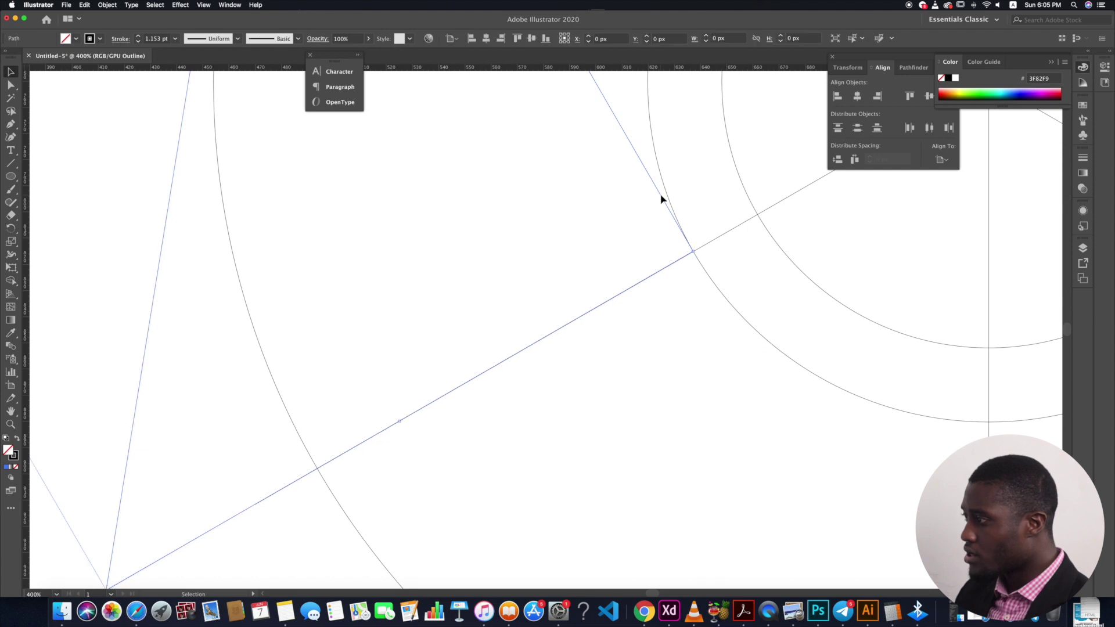
scroll(698, 252, up, 2)
scroll(697, 252, up, 8)
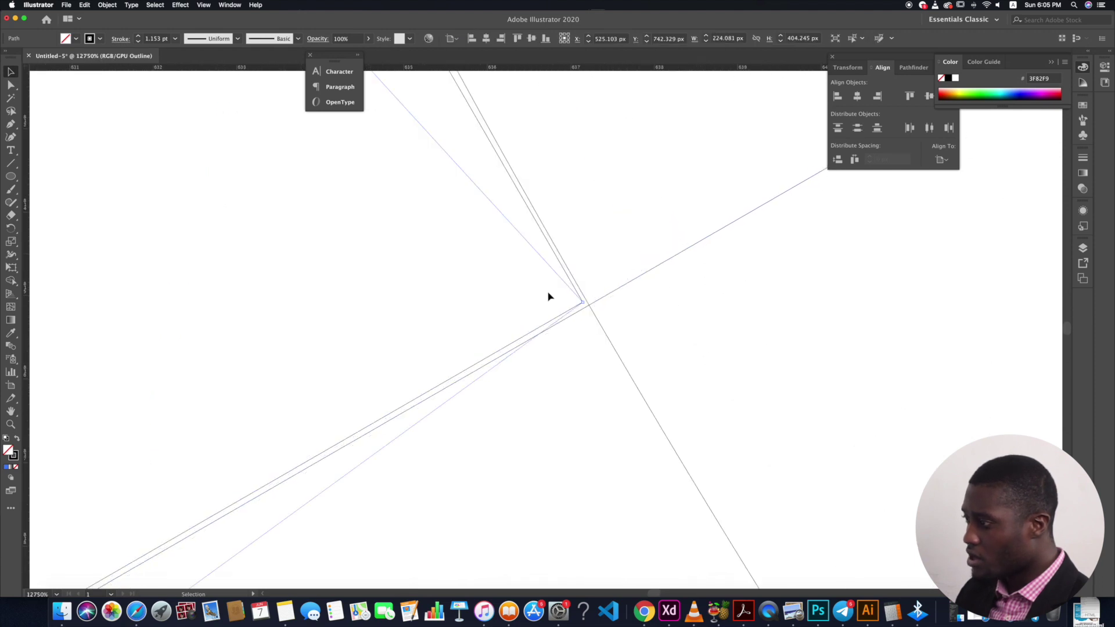
drag(574, 288, 578, 289)
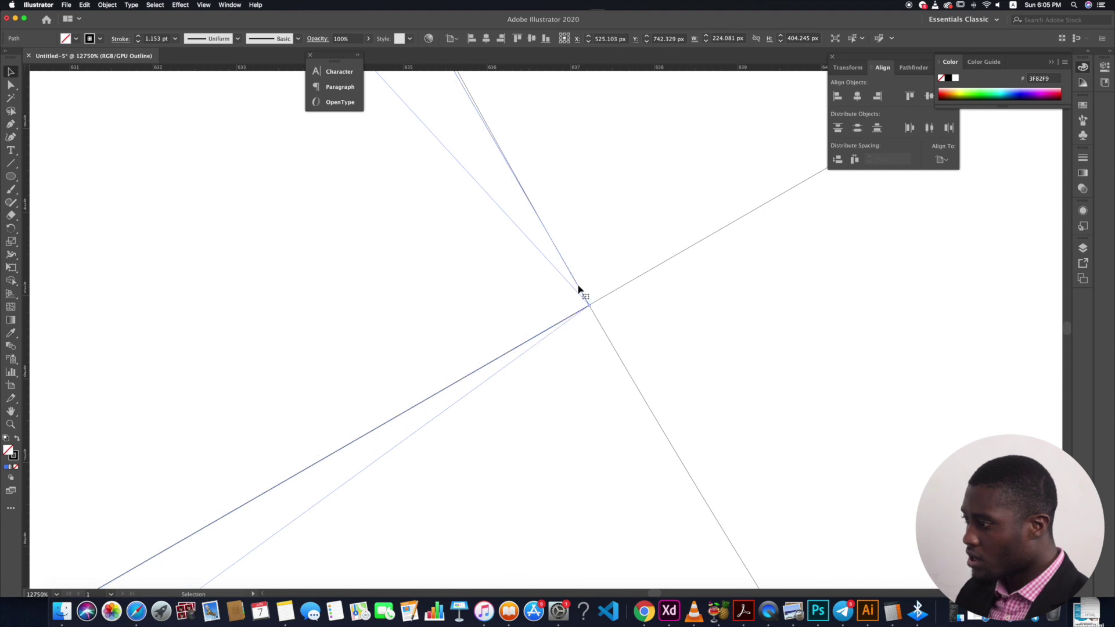
click(581, 338)
scroll(571, 314, up, 4)
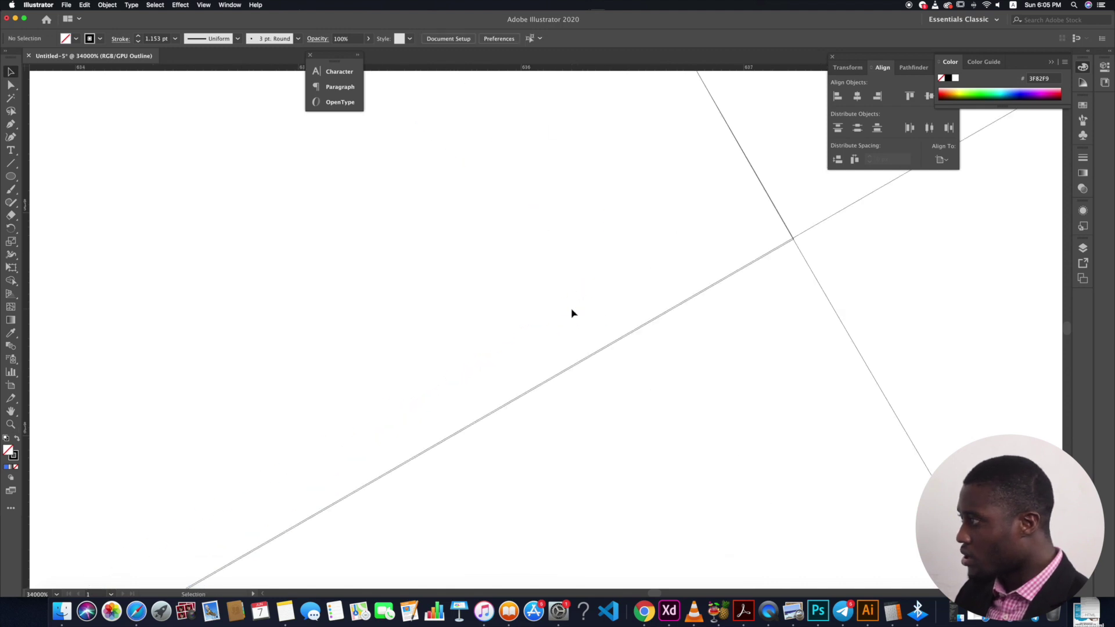
scroll(687, 357, right, 3)
scroll(686, 357, up, 2)
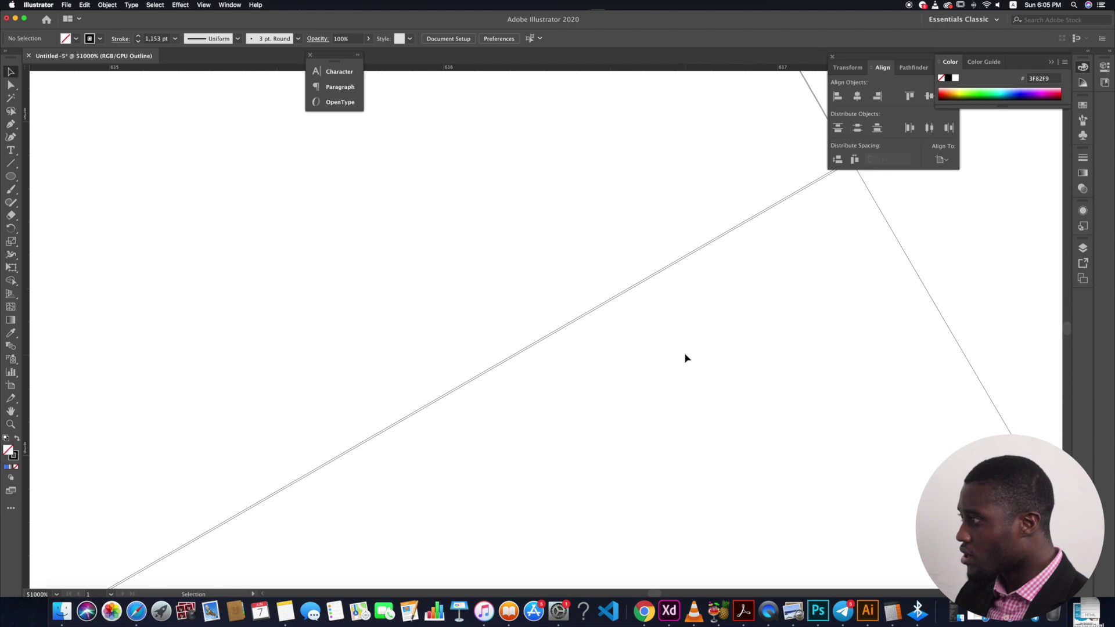
scroll(685, 350, right, 1)
drag(767, 168, 765, 169)
Switch the artwork from outline view back to normal preview.
scroll(730, 225, down, 6)
scroll(724, 225, down, 10)
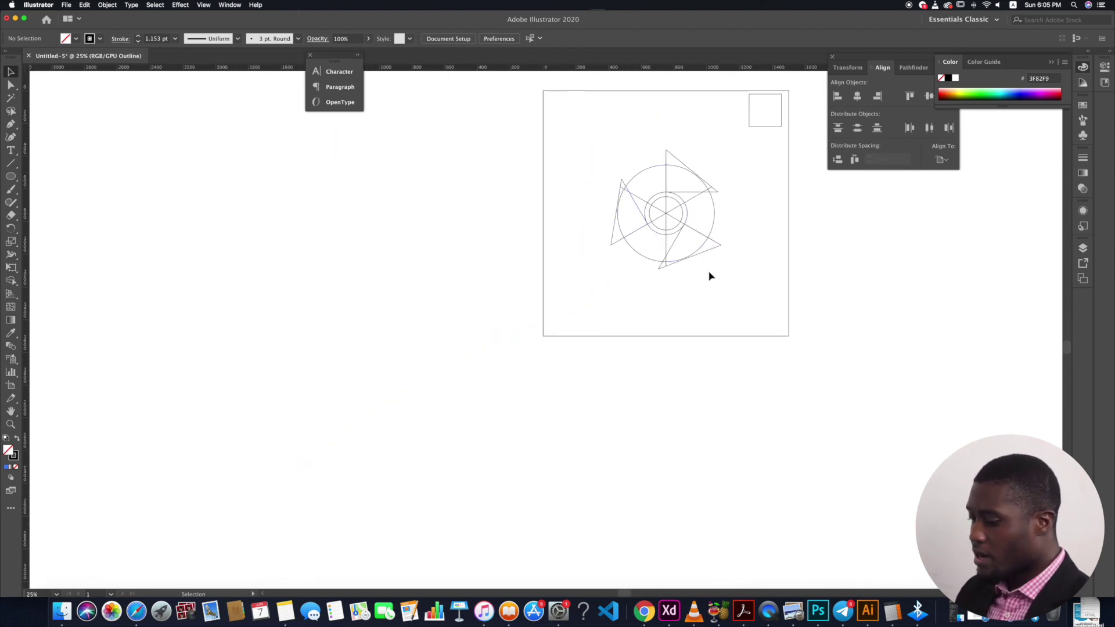
scroll(709, 277, up, 3)
scroll(681, 184, up, 5)
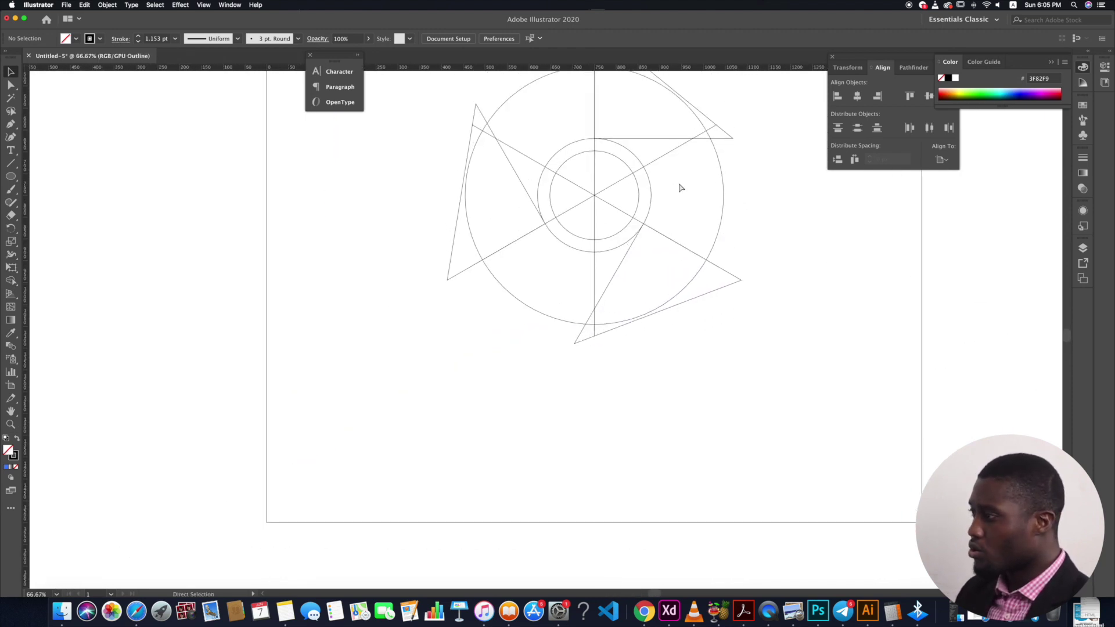
key(super+y)
Delete the three construction lines crossing the centre of the circles.
scroll(687, 268, down, 3)
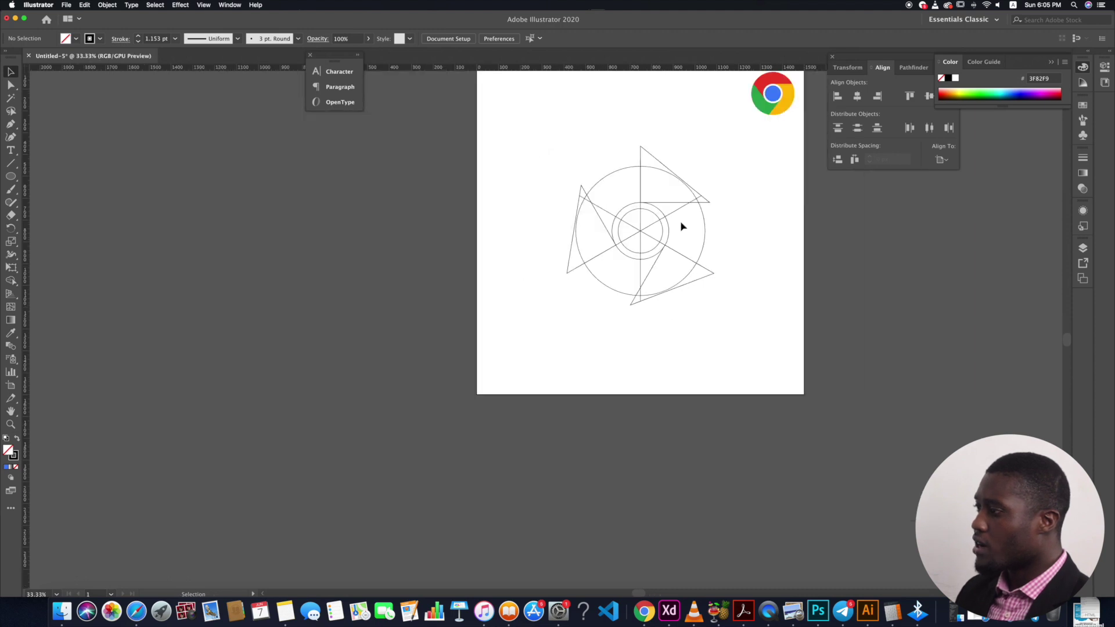
scroll(679, 225, up, 2)
scroll(673, 227, right, 3)
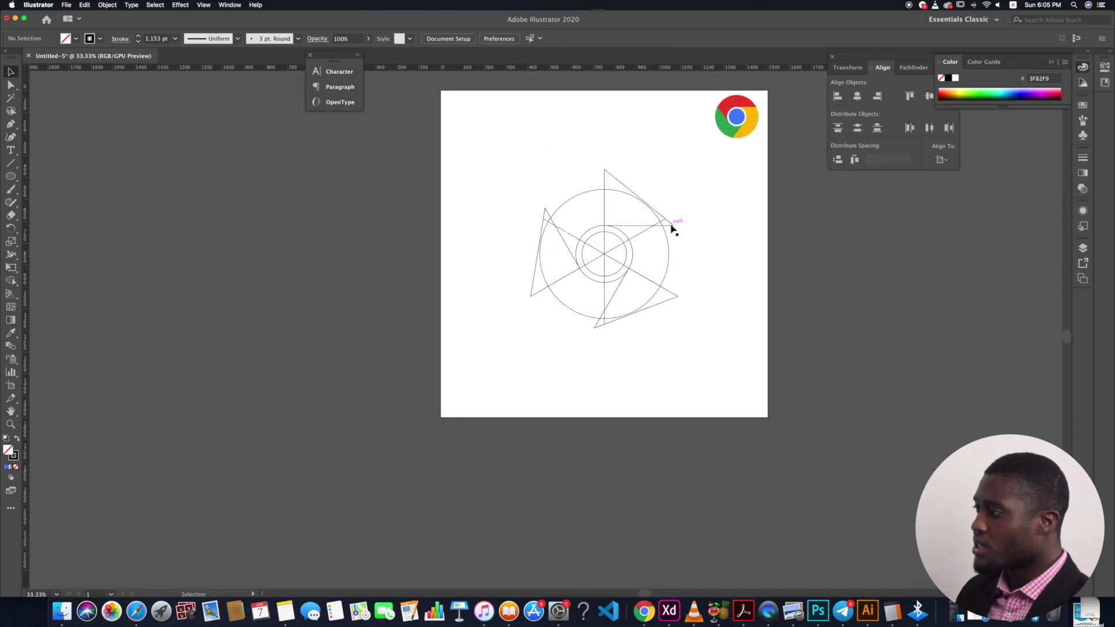
scroll(608, 256, up, 2)
click(611, 263)
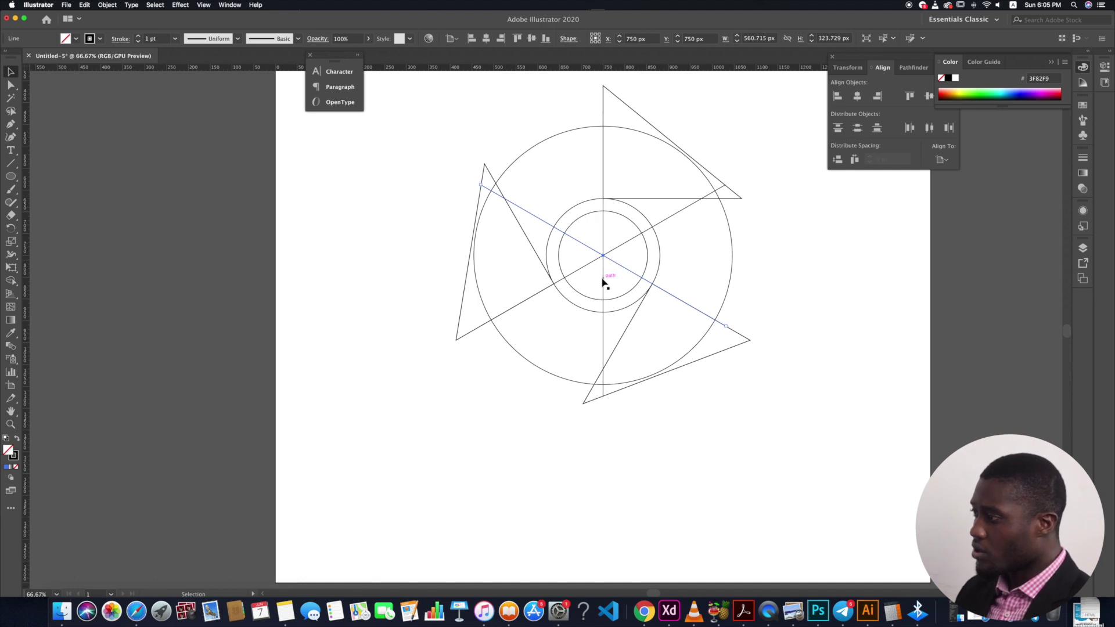
shift+click(604, 283)
key(Delete)
scroll(661, 291, right, 5)
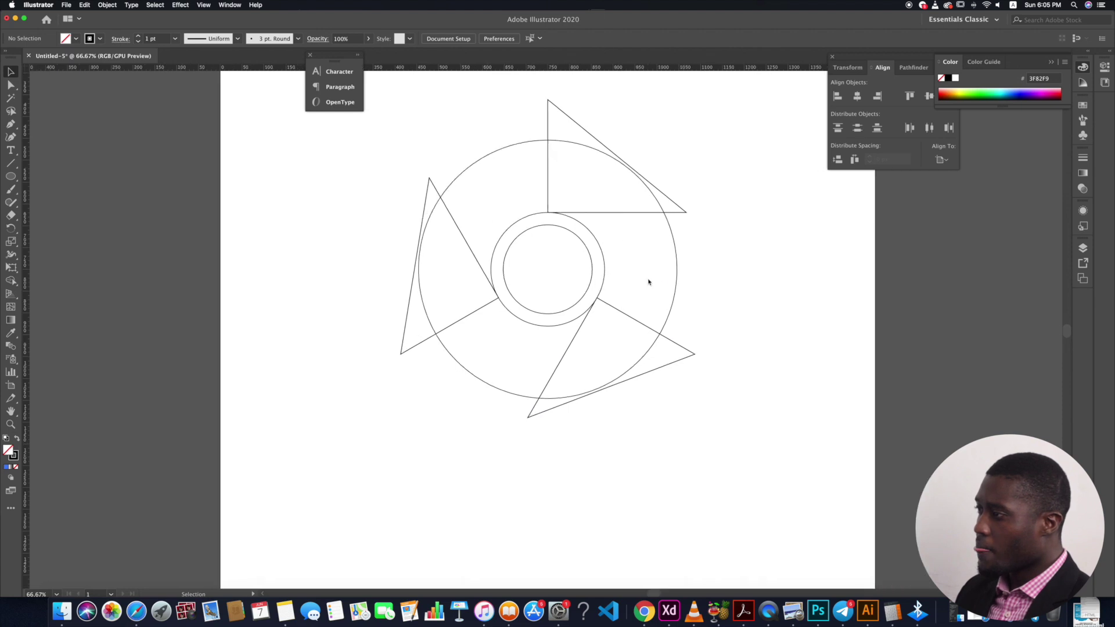
Select all the circles and triangles for Shape Builder and set a black fill with no stroke.
scroll(456, 275, up, 5)
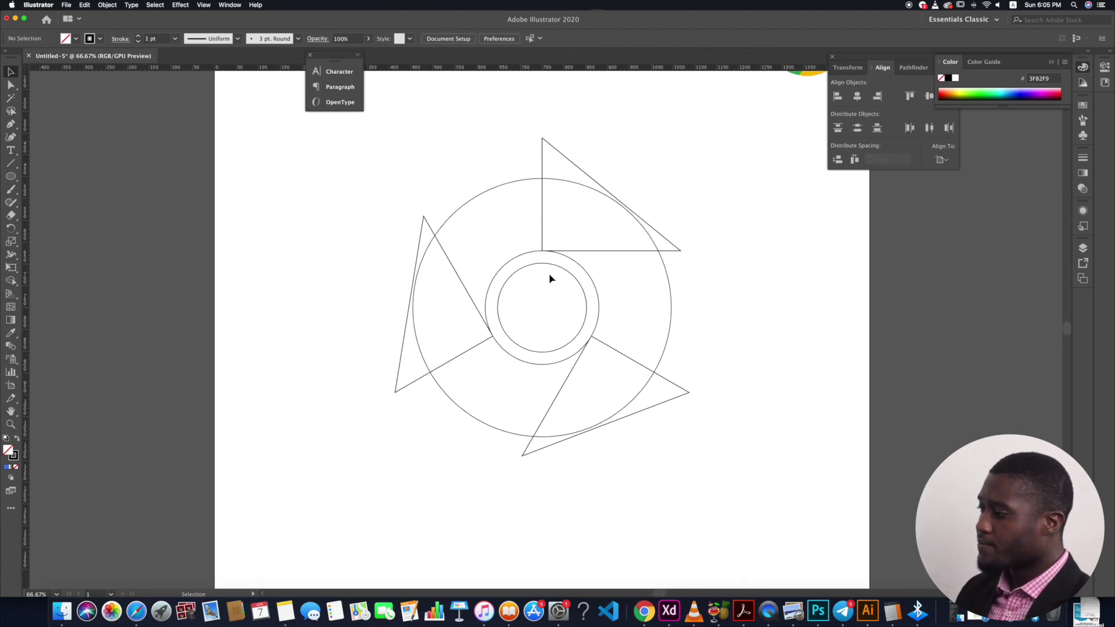
scroll(610, 290, down, 1)
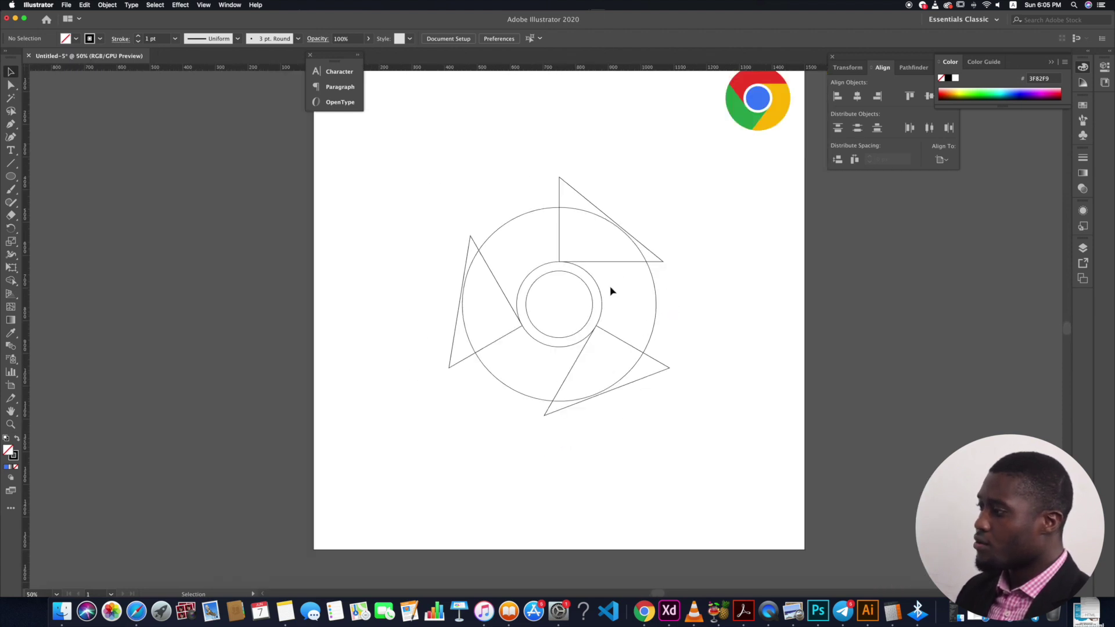
drag(722, 493, 361, 167)
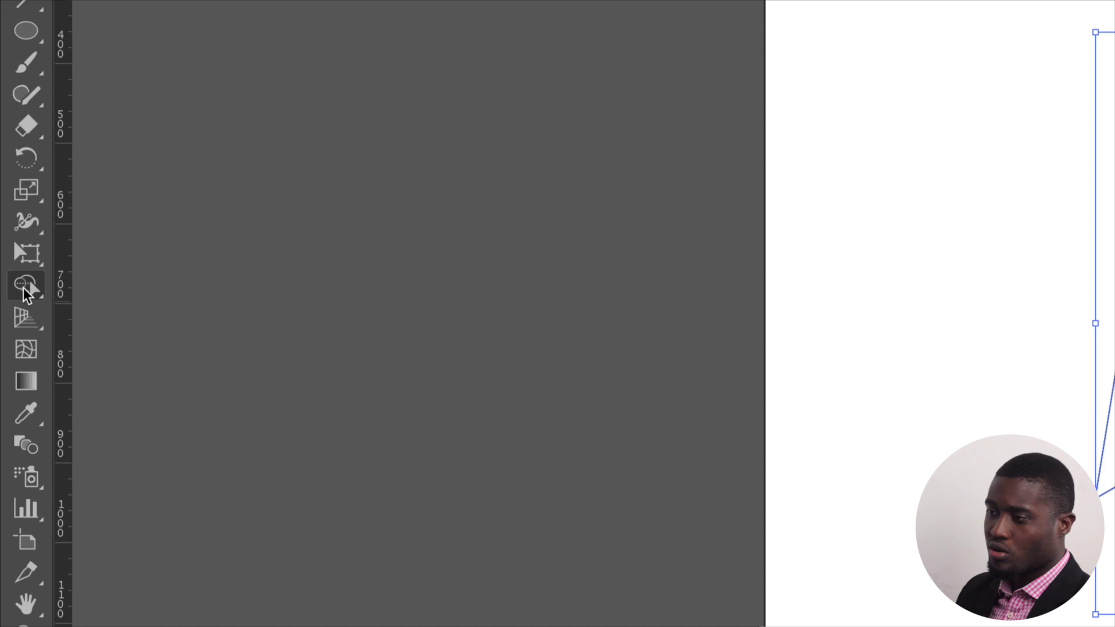
click(14, 289)
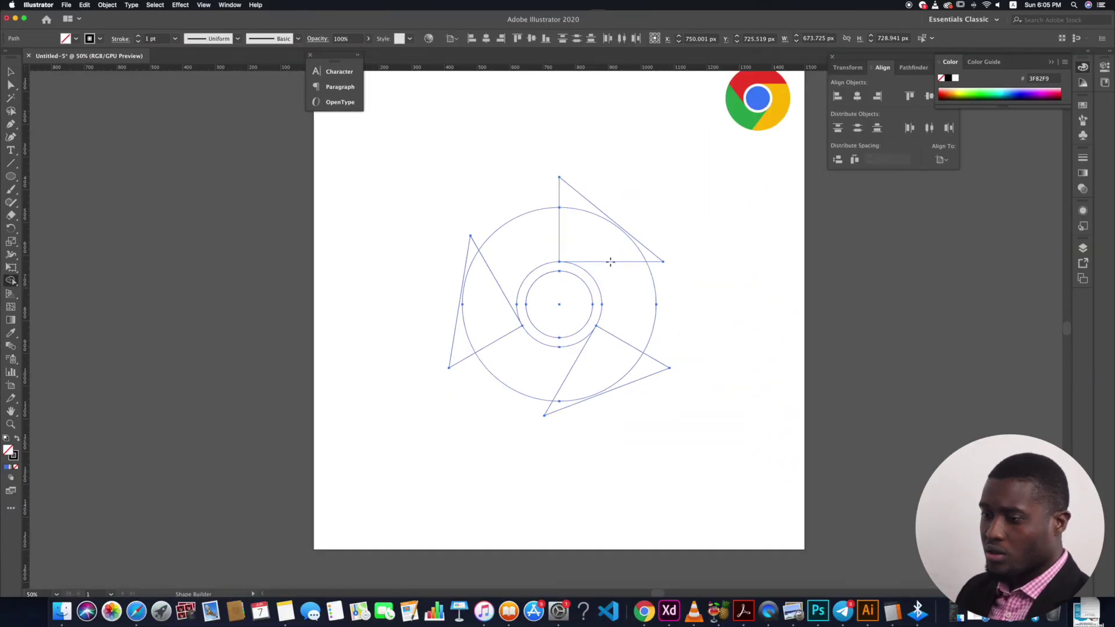
scroll(611, 262, up, 1)
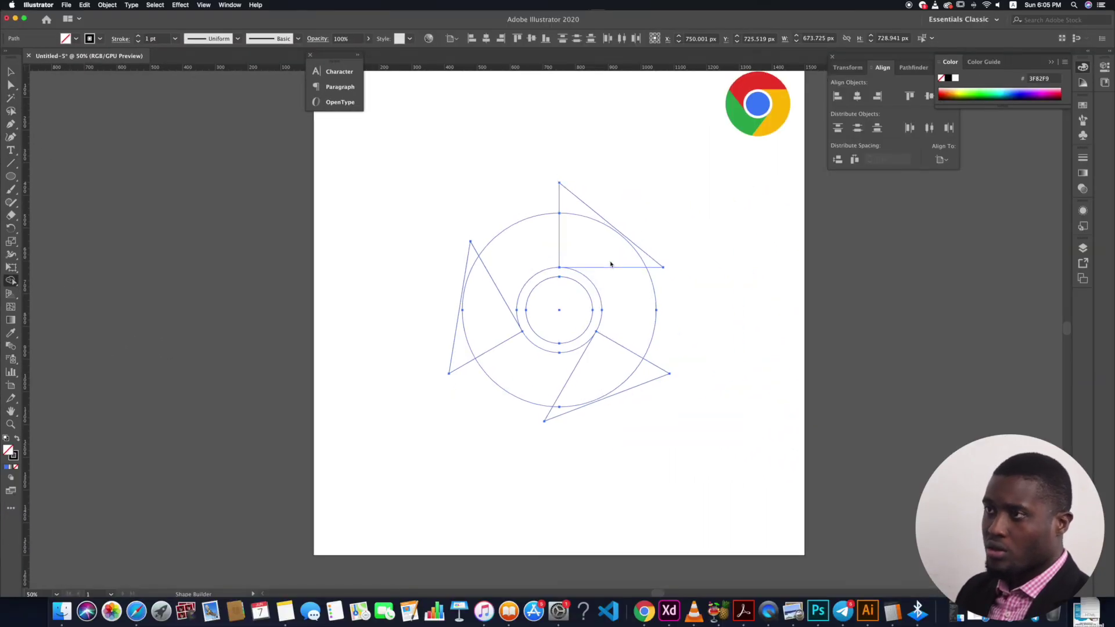
click(100, 39)
click(75, 39)
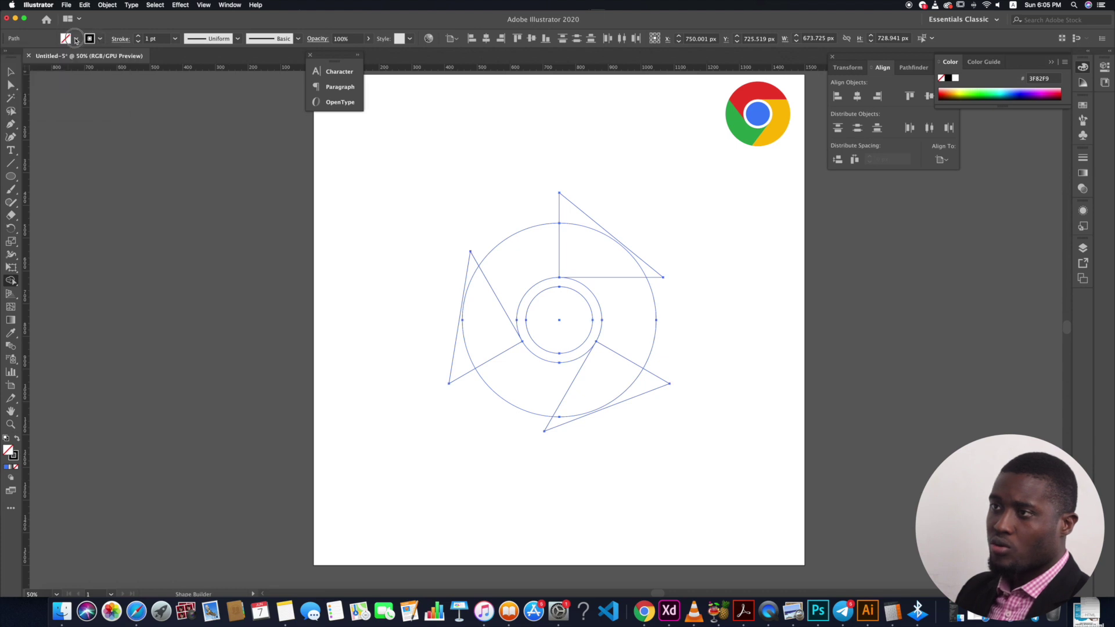
click(76, 40)
click(32, 59)
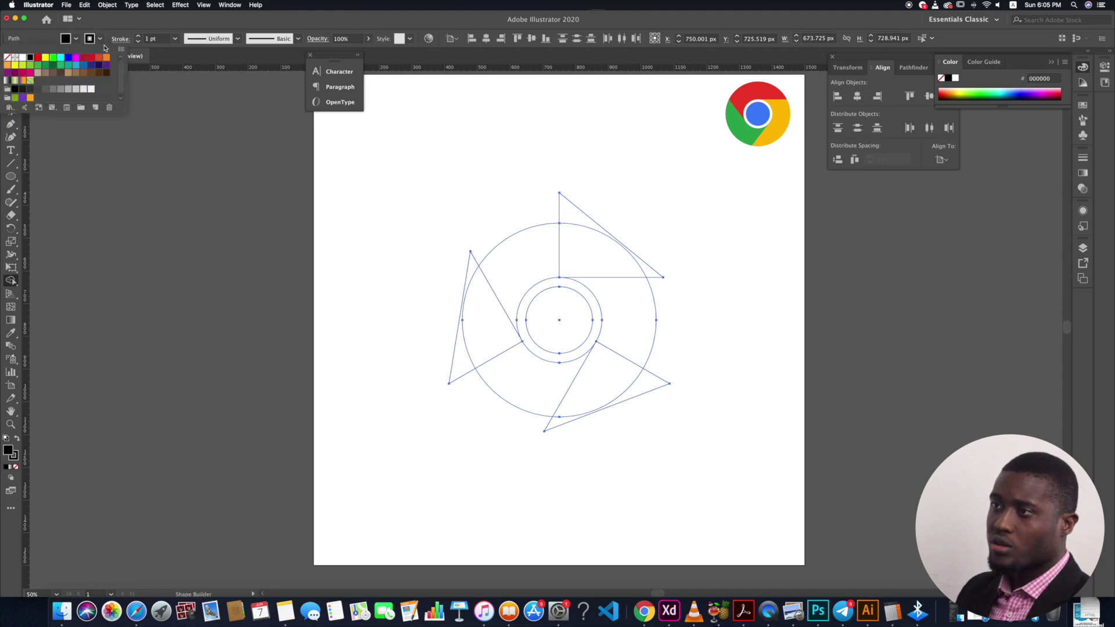
click(100, 40)
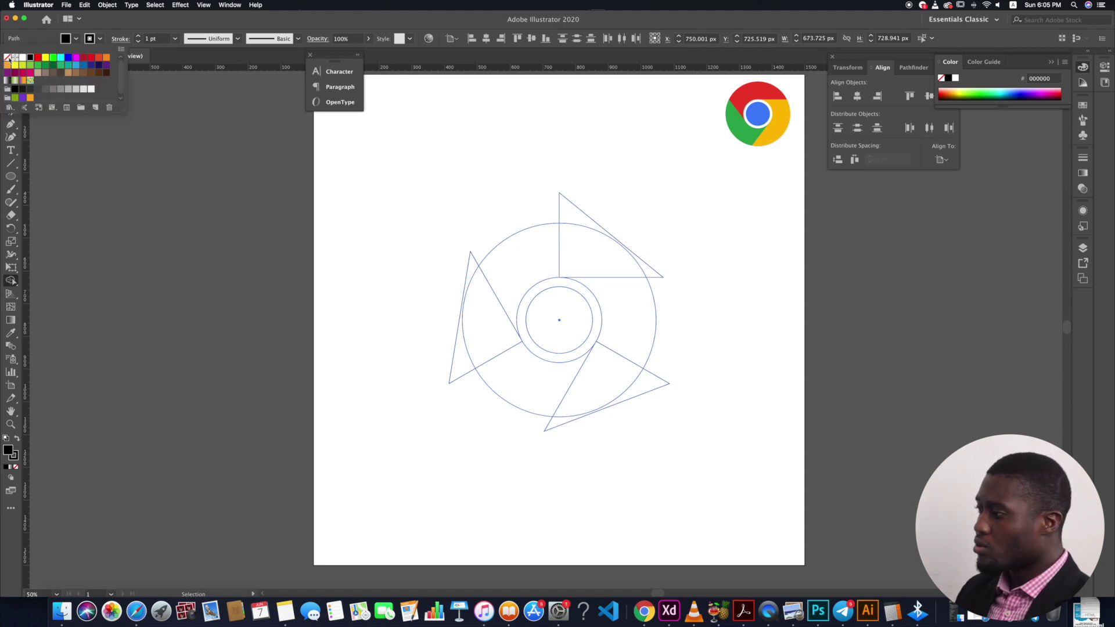
click(9, 58)
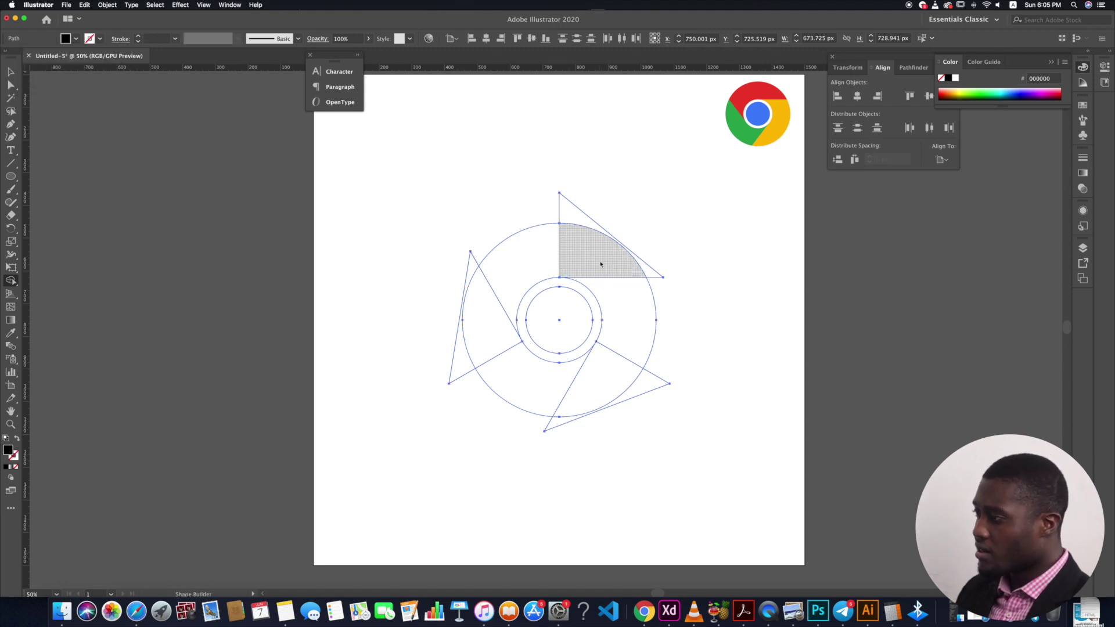
Use Shape Builder to merge the outer band into three black segments, clear the narrow ring, and fill the centre circle black.
mouse_move(601, 264)
mouse_down()
mouse_move(526, 265)
mouse_move(610, 262)
mouse_up()
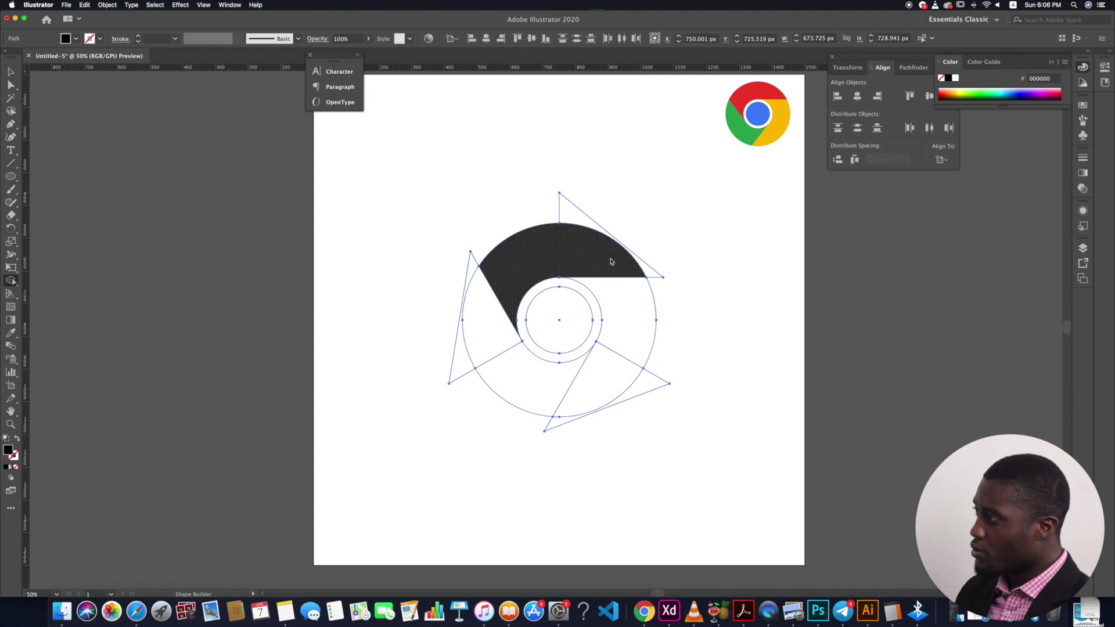
mouse_move(629, 311)
mouse_down()
mouse_move(595, 392)
mouse_move(509, 350)
mouse_move(489, 316)
mouse_up()
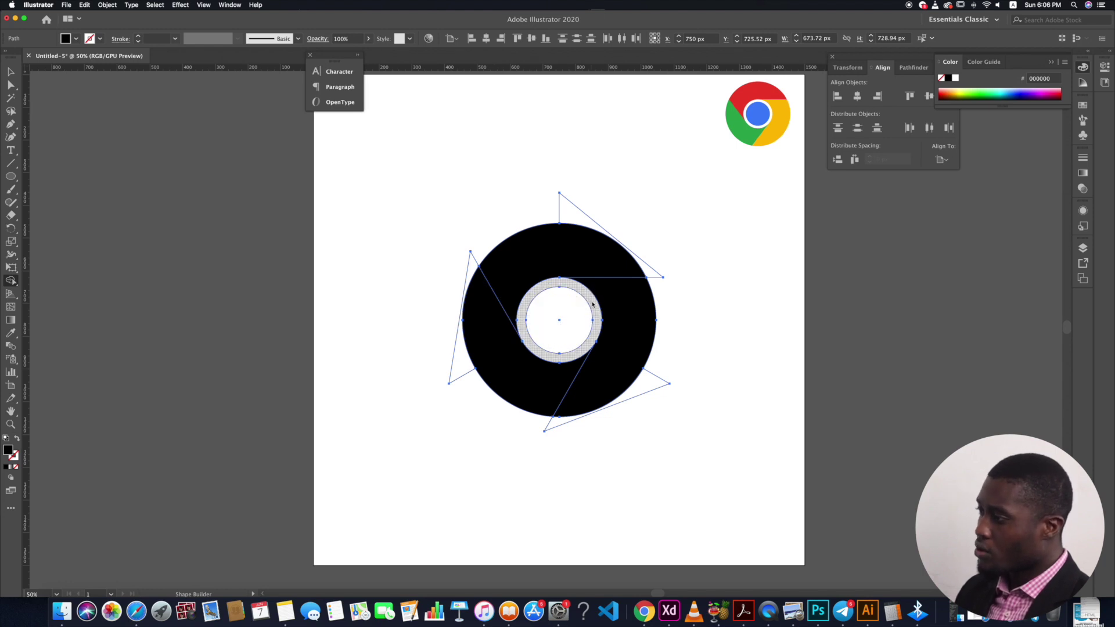
drag(593, 305, 572, 278)
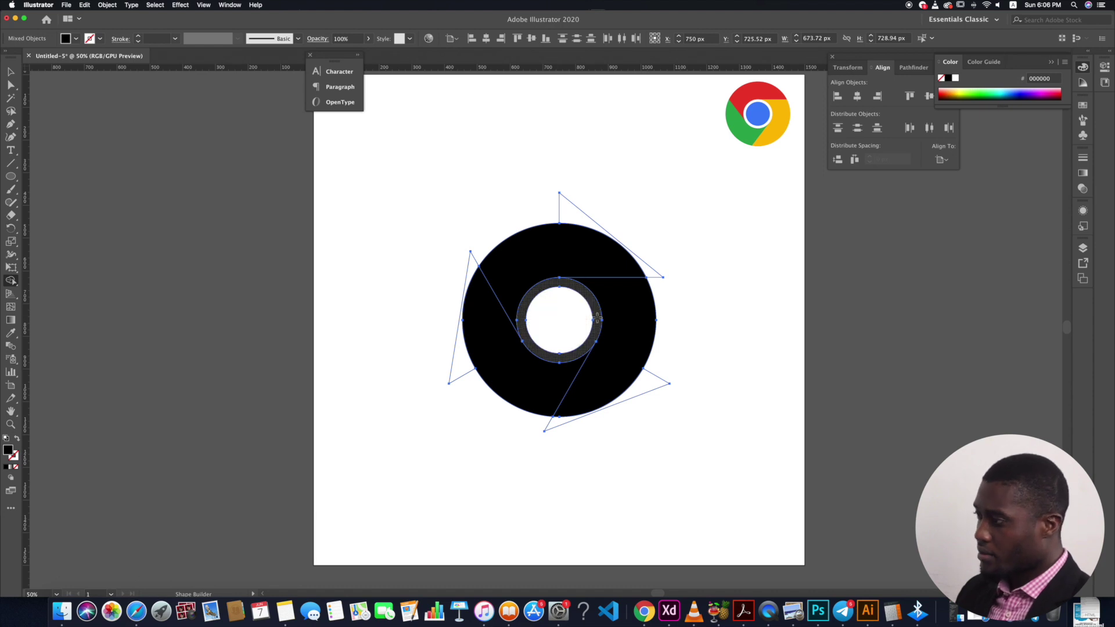
alt+click(561, 356)
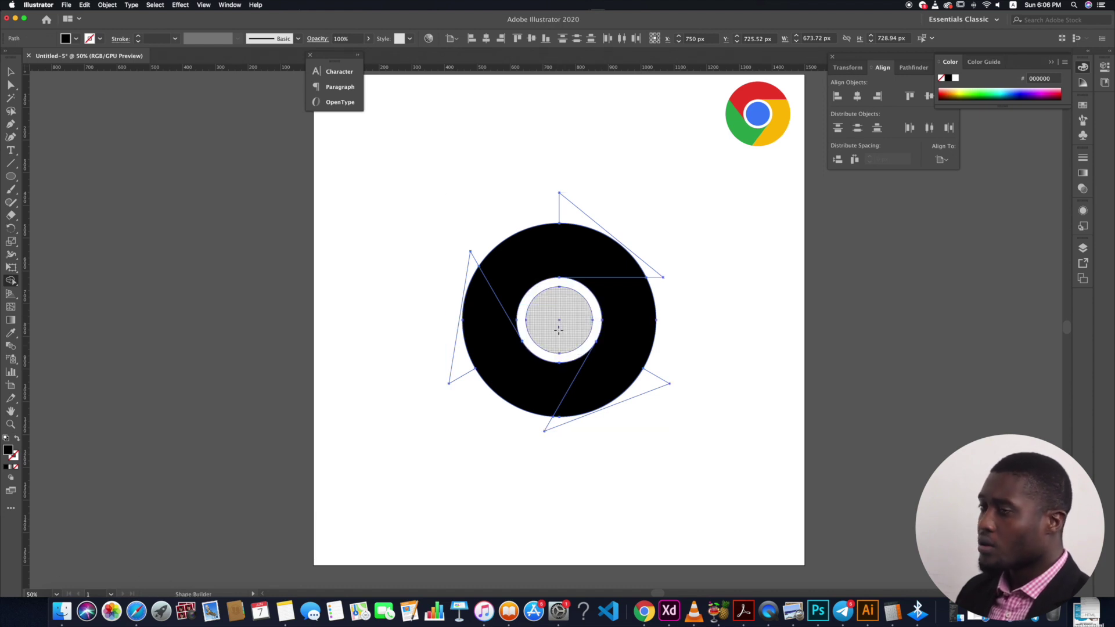
click(562, 320)
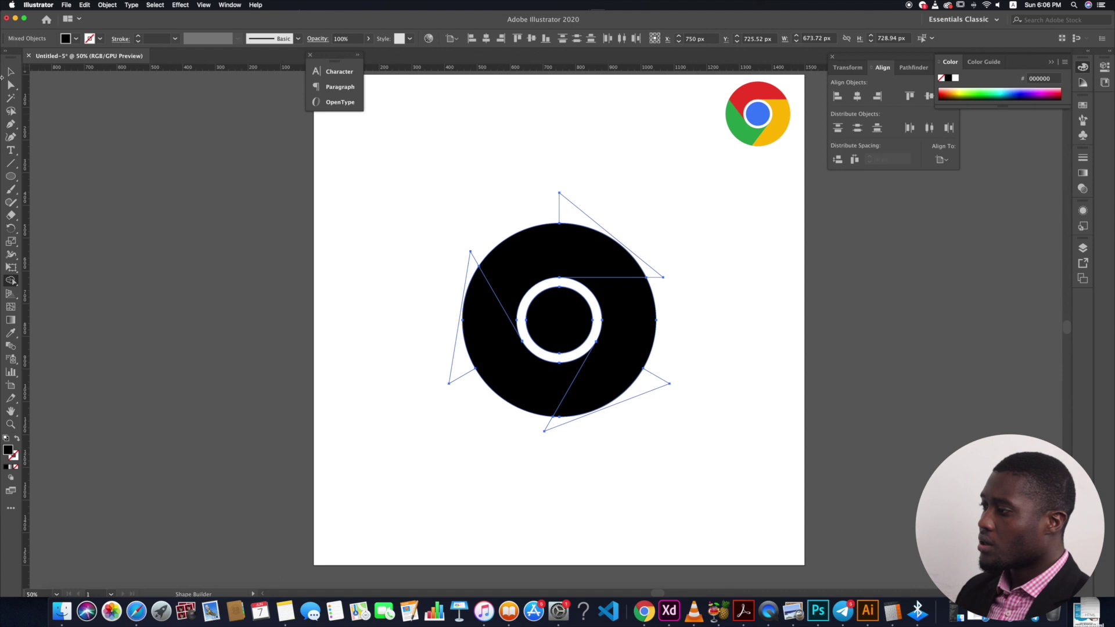
click(10, 72)
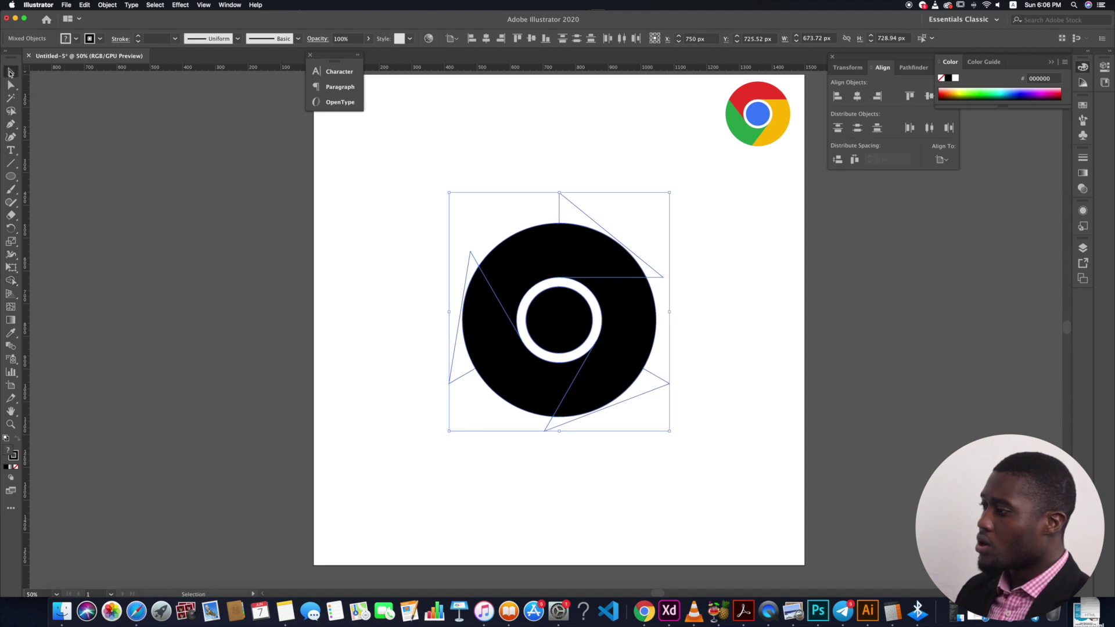
click(680, 280)
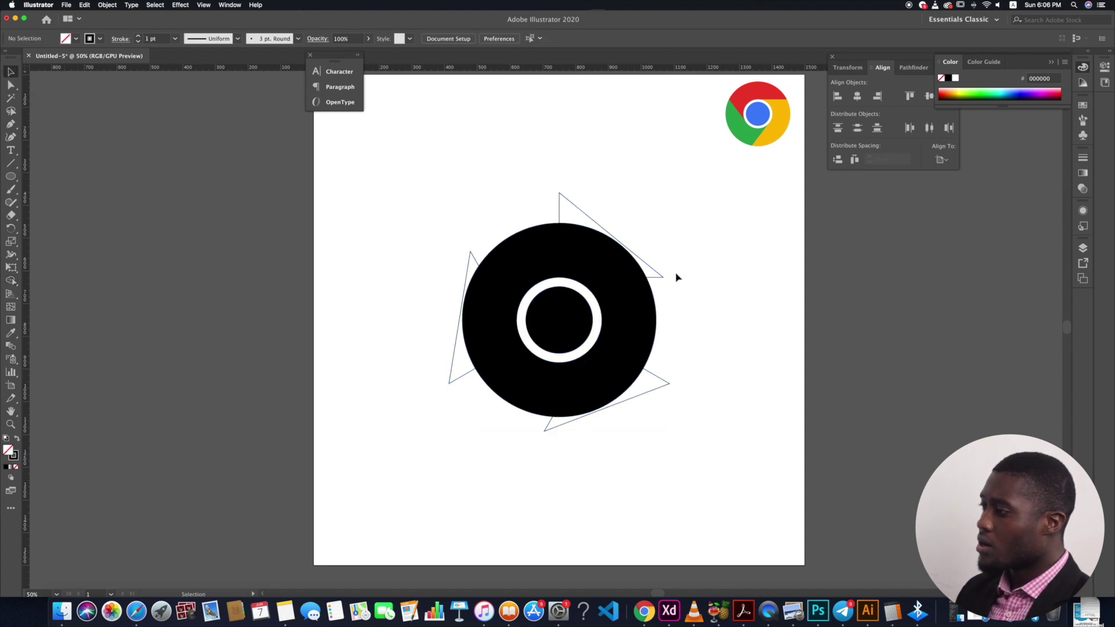
click(638, 281)
click(769, 304)
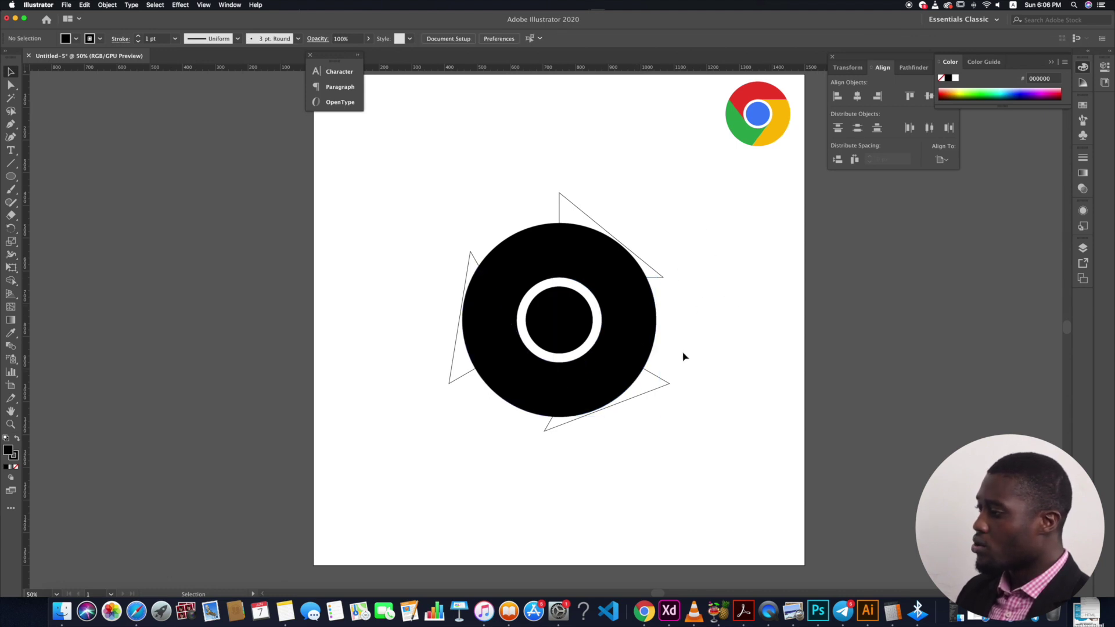
Fill the top segment with the red sampled from the reference Chrome logo.
scroll(683, 357, down, 4)
scroll(665, 334, up, 2)
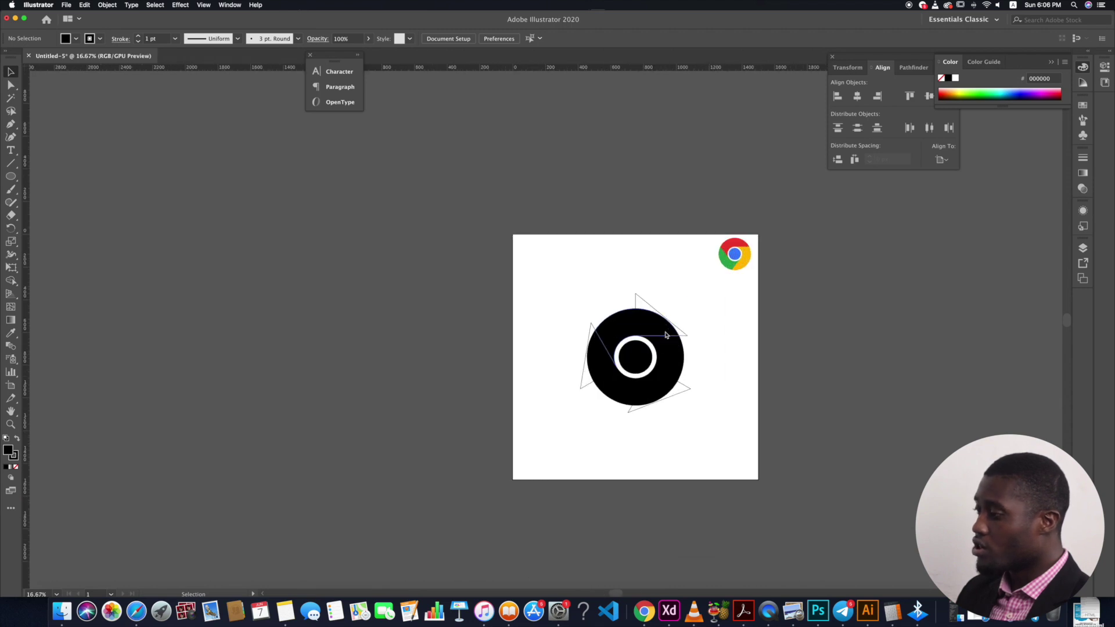
scroll(662, 331, right, 2)
scroll(652, 330, right, 1)
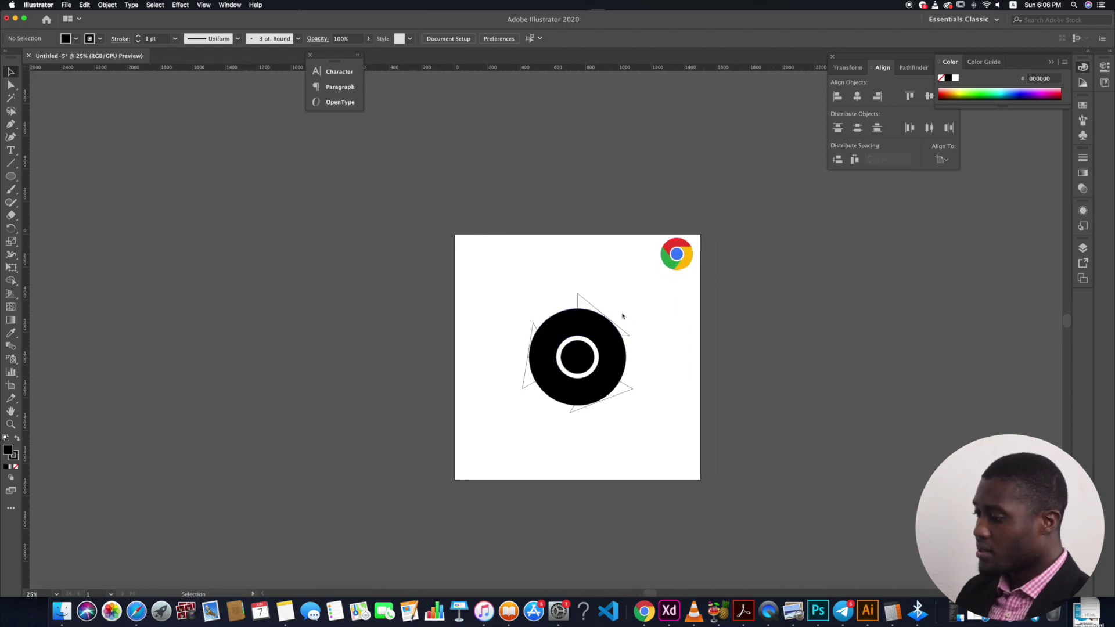
scroll(585, 328, up, 1)
click(585, 328)
key(i)
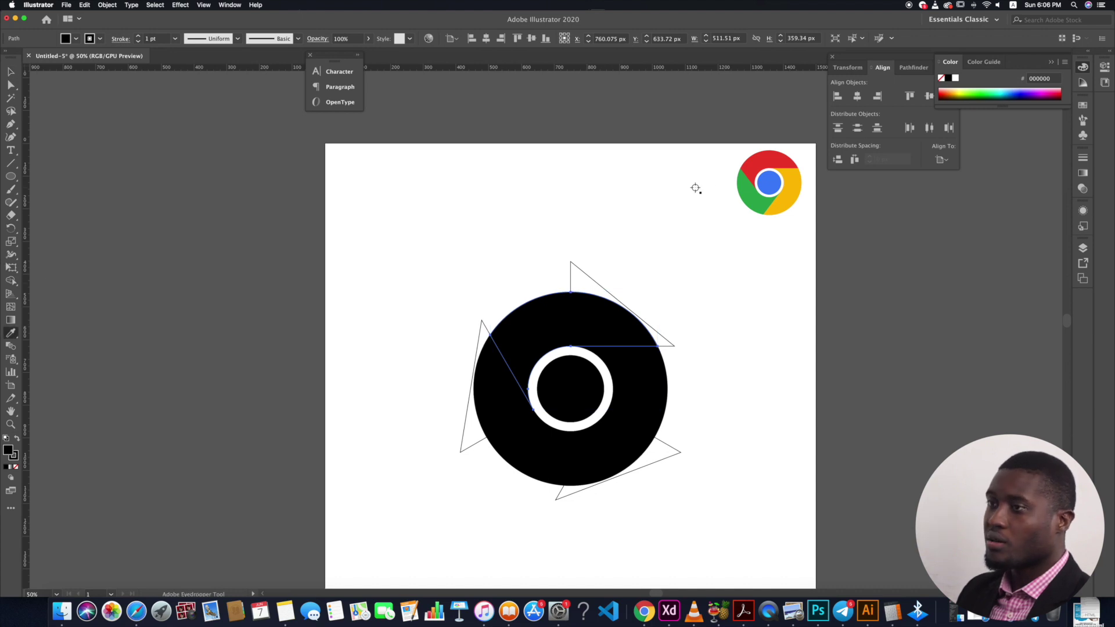
click(766, 166)
click(11, 72)
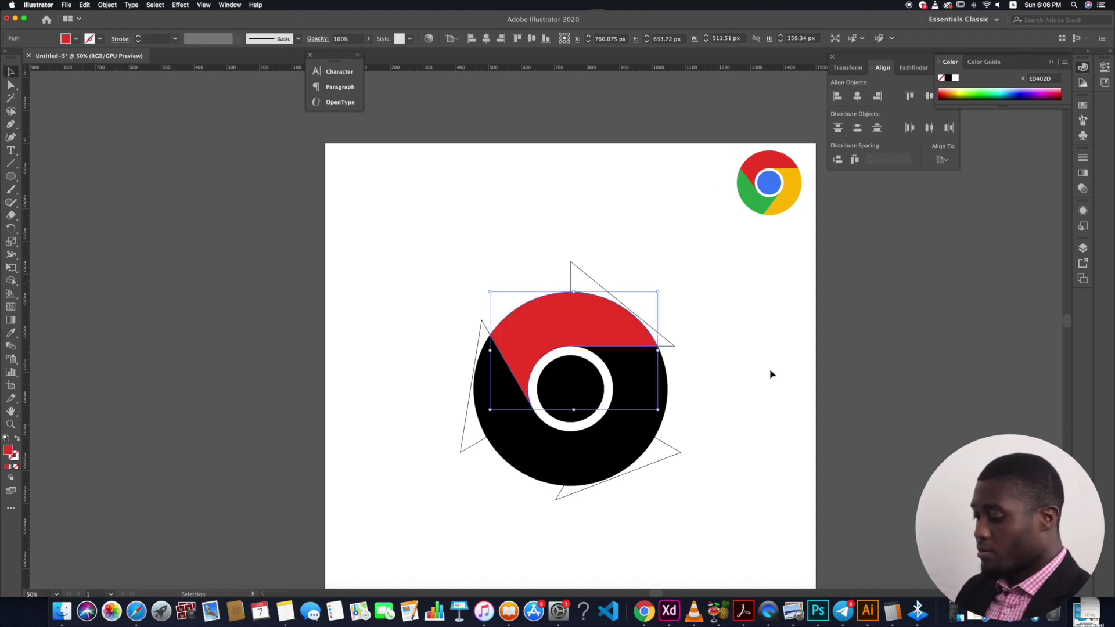
Fill the right segment with the yellow sampled from the reference logo.
click(692, 398)
click(641, 398)
key(i)
click(790, 188)
key(v)
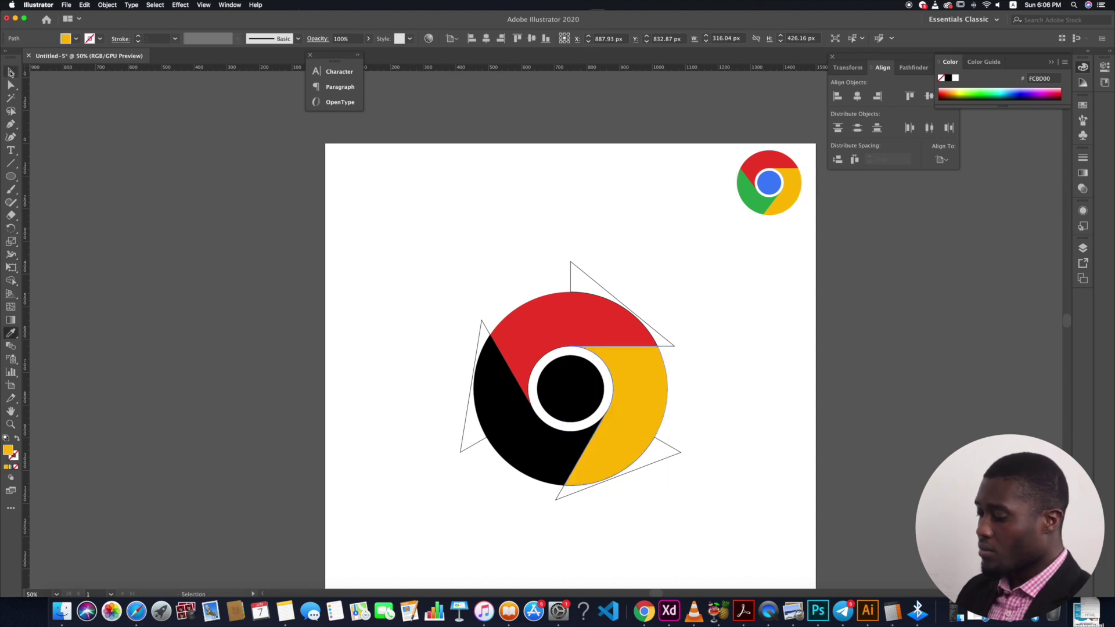
Fill the remaining black outer segment with the green sampled from the reference logo.
click(192, 281)
click(521, 411)
key(i)
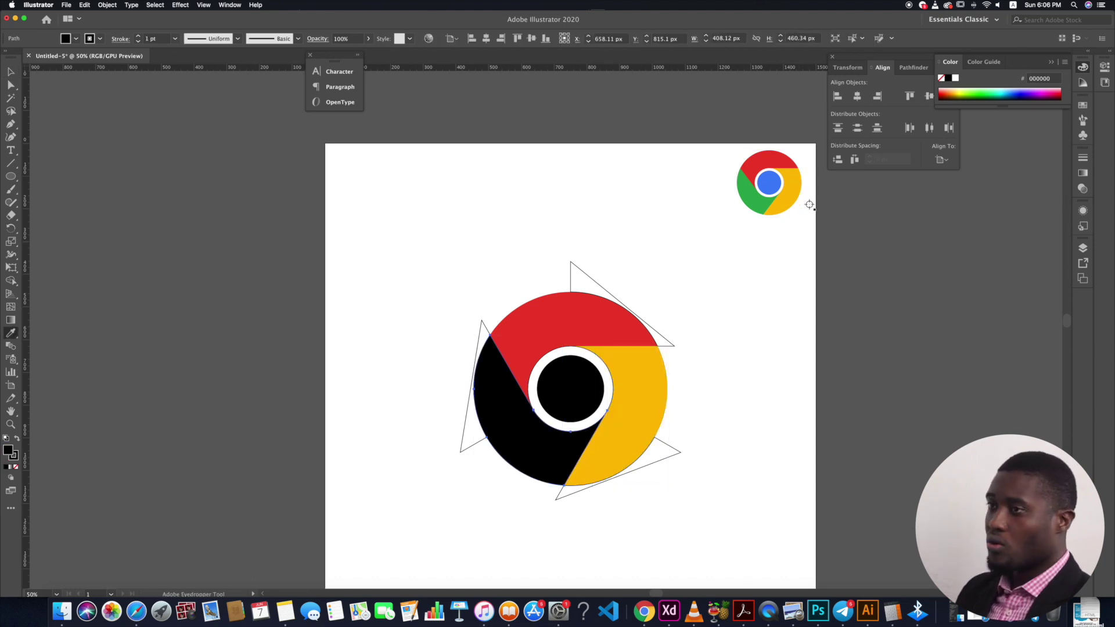
click(758, 203)
key(v)
Fill the centre circle with the blue sampled from the reference logo.
click(247, 332)
click(581, 392)
key(i)
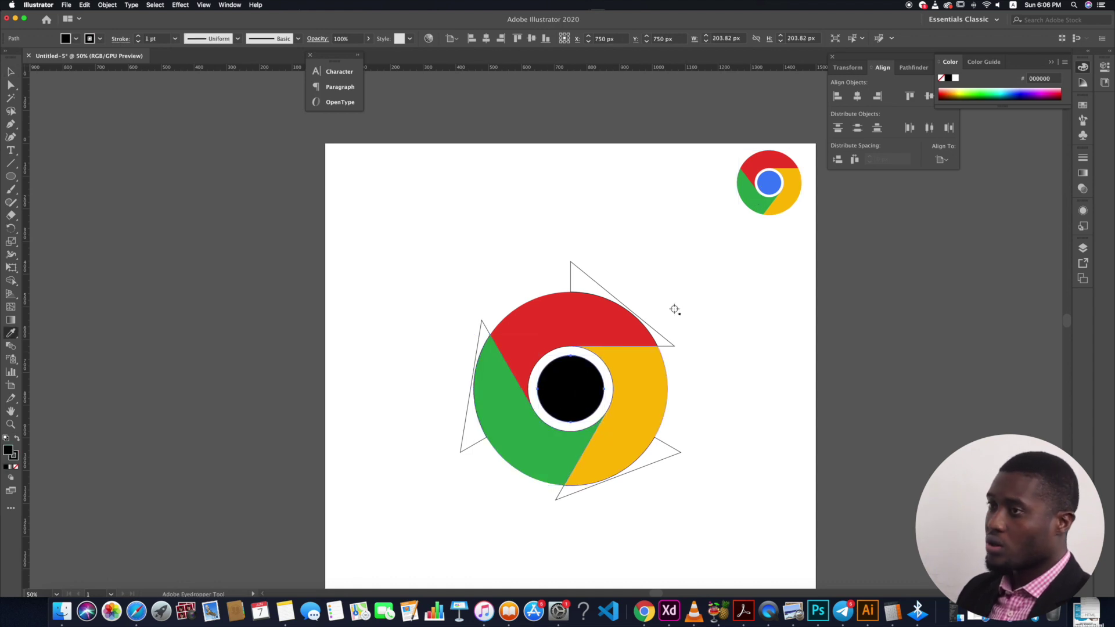
click(767, 187)
key(v)
click(45, 117)
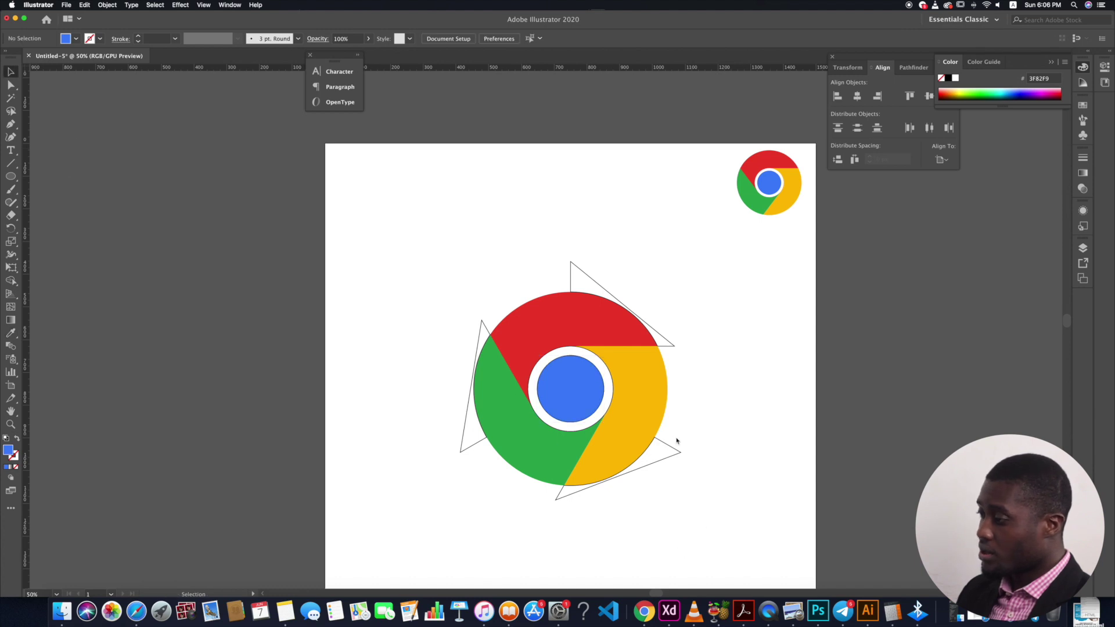
Select the blue circle and the three coloured segments together and check that their stroke is set to none.
click(612, 404)
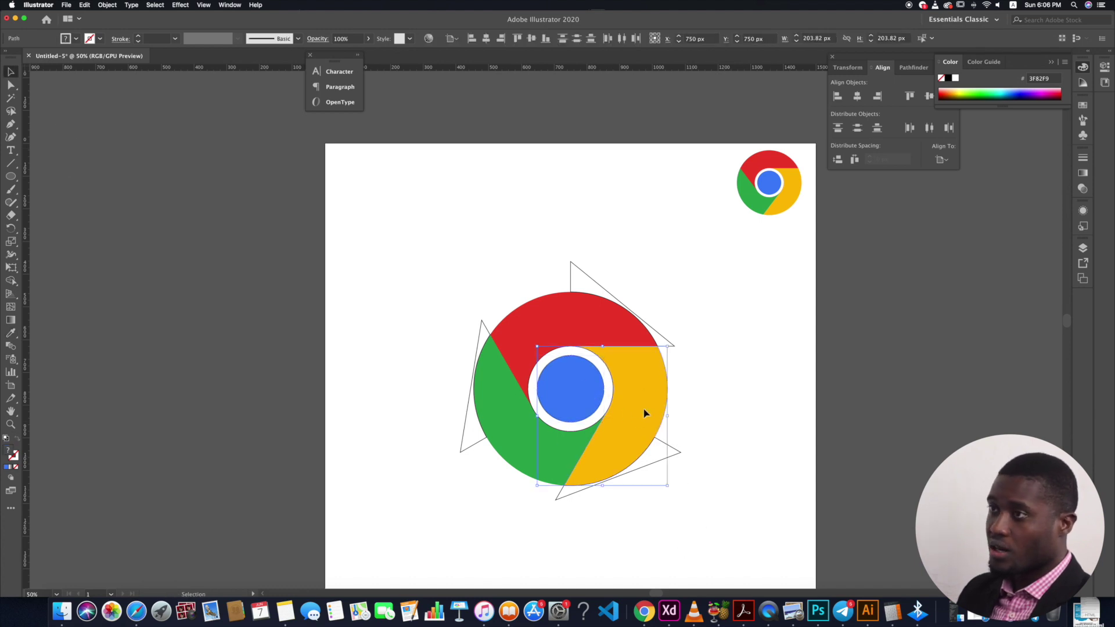
shift+click(498, 431)
shift+click(534, 323)
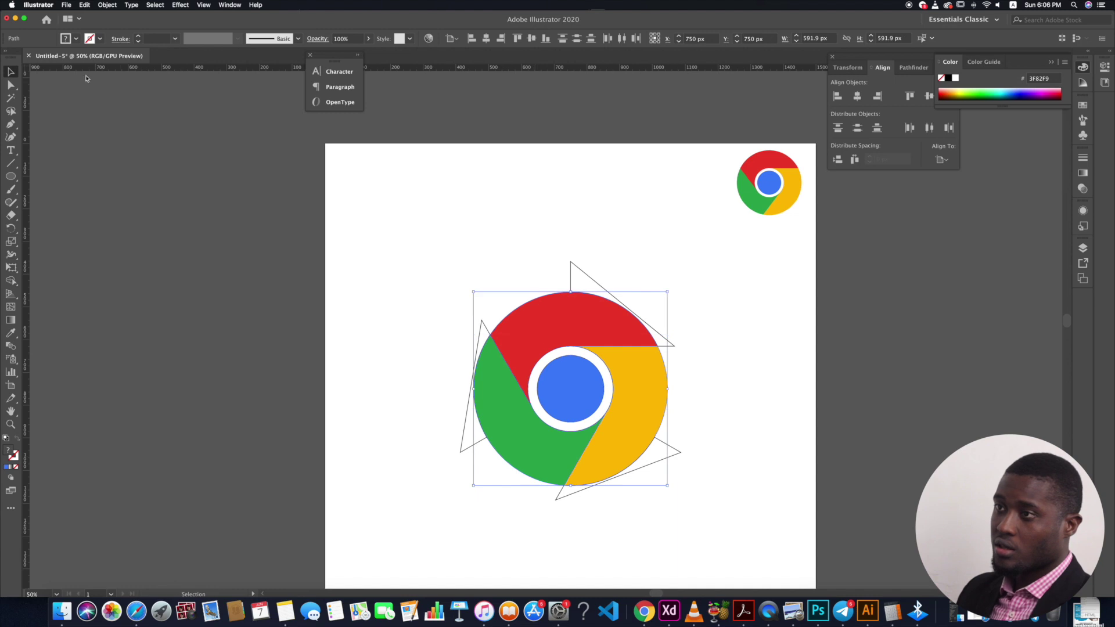
click(100, 40)
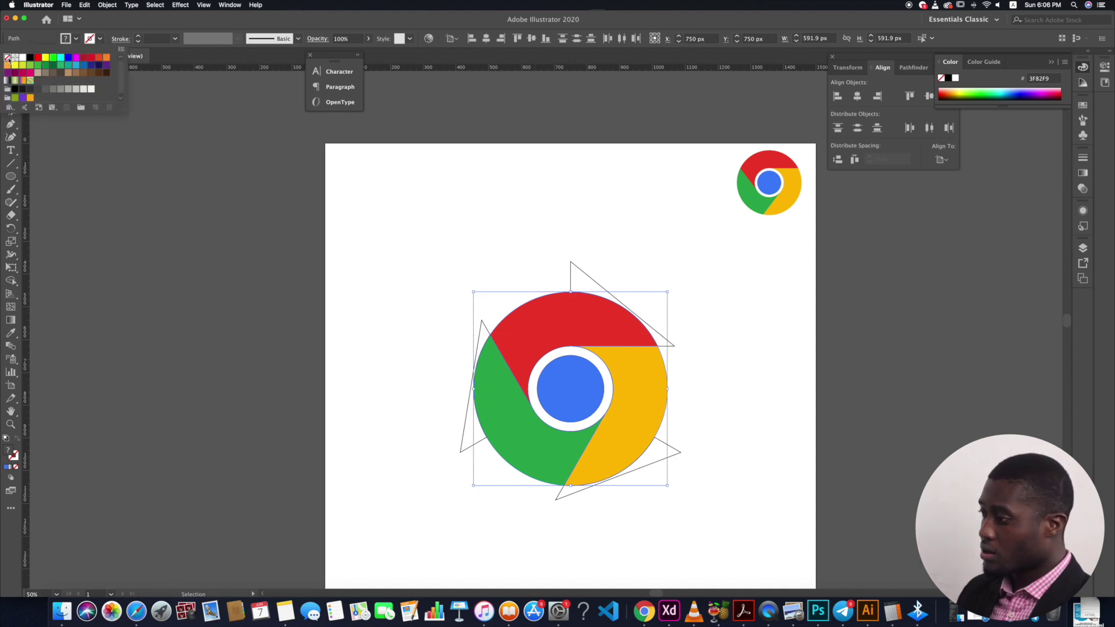
click(838, 411)
click(777, 415)
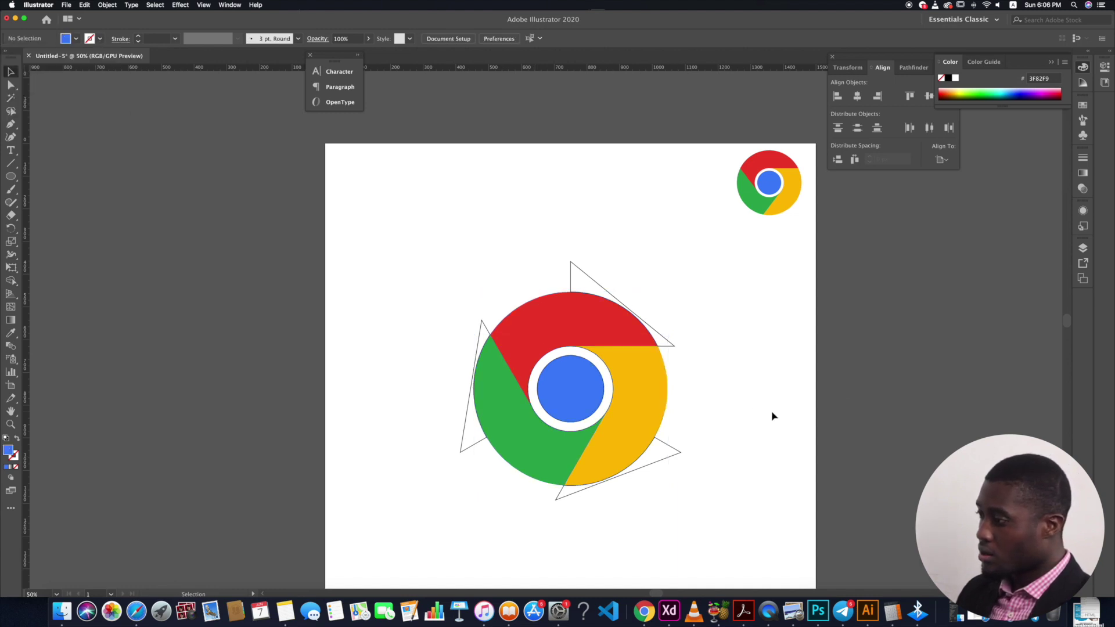
Set the stroke of the white ring around the blue circle to none.
click(593, 356)
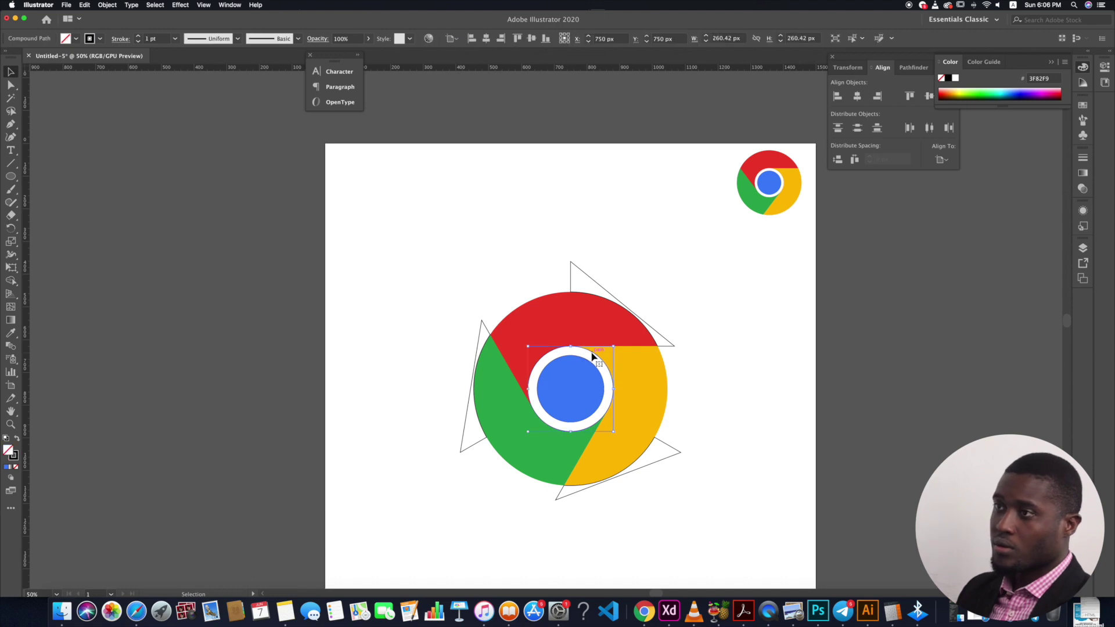
click(93, 39)
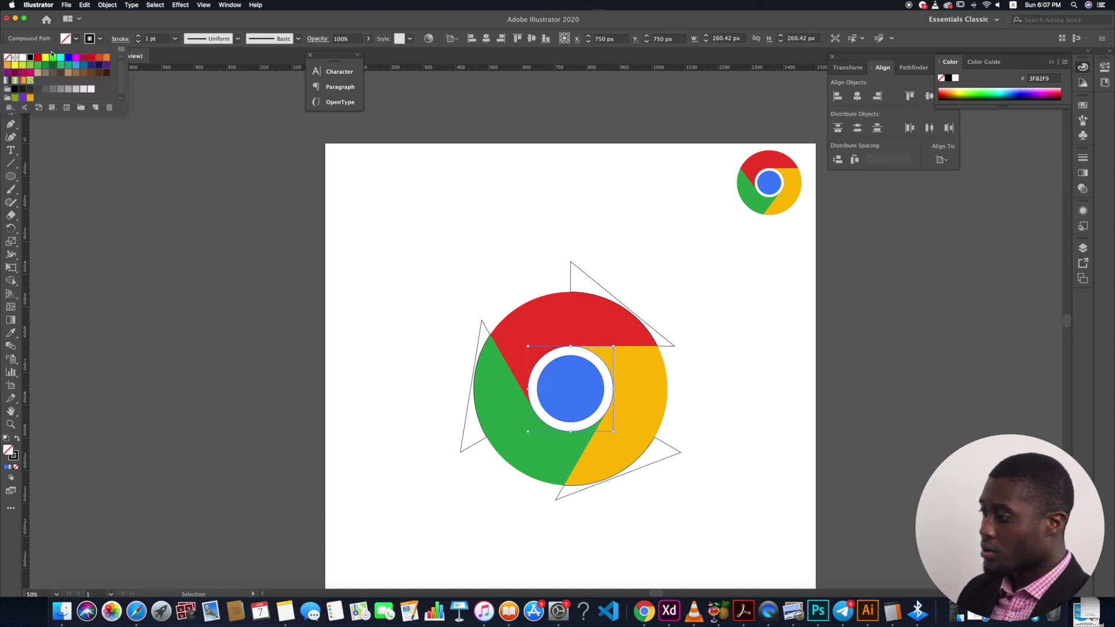
click(7, 61)
click(778, 414)
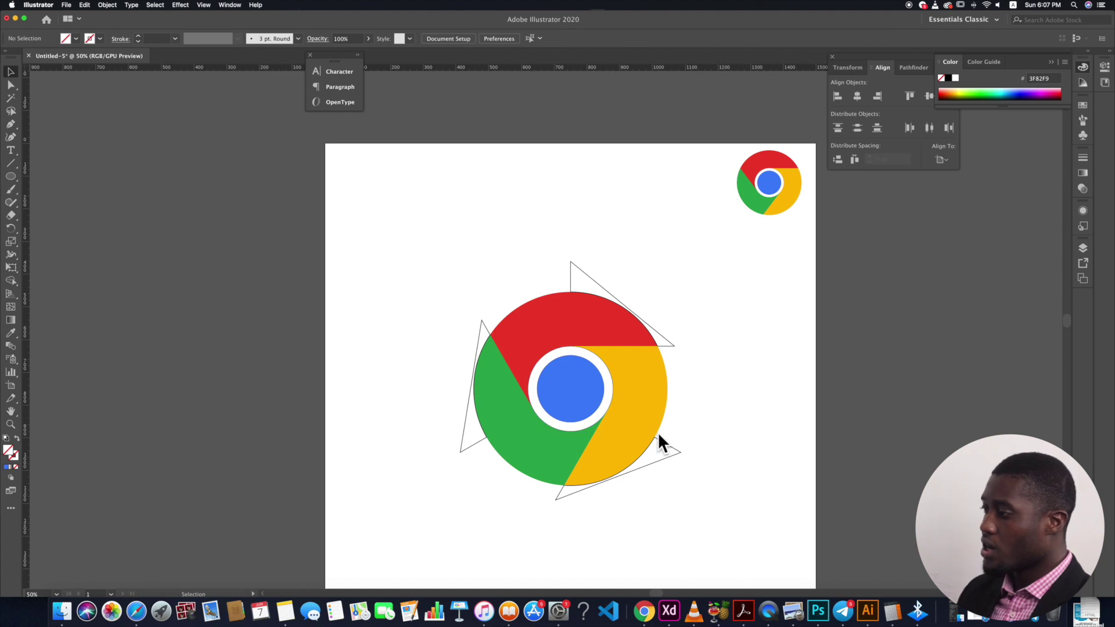
Select and clear away the leftover triangle outlines around the coloured logo.
key(h)
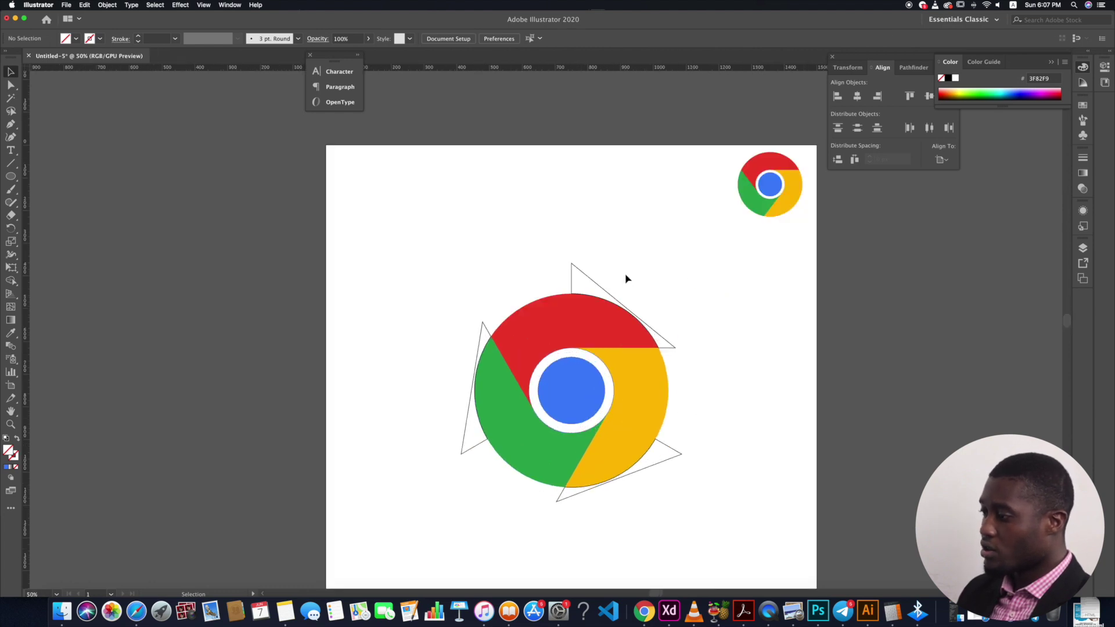
scroll(605, 358, down, 1)
click(617, 410)
shift+click(540, 376)
shift+click(551, 357)
drag(583, 386, 461, 275)
click(726, 498)
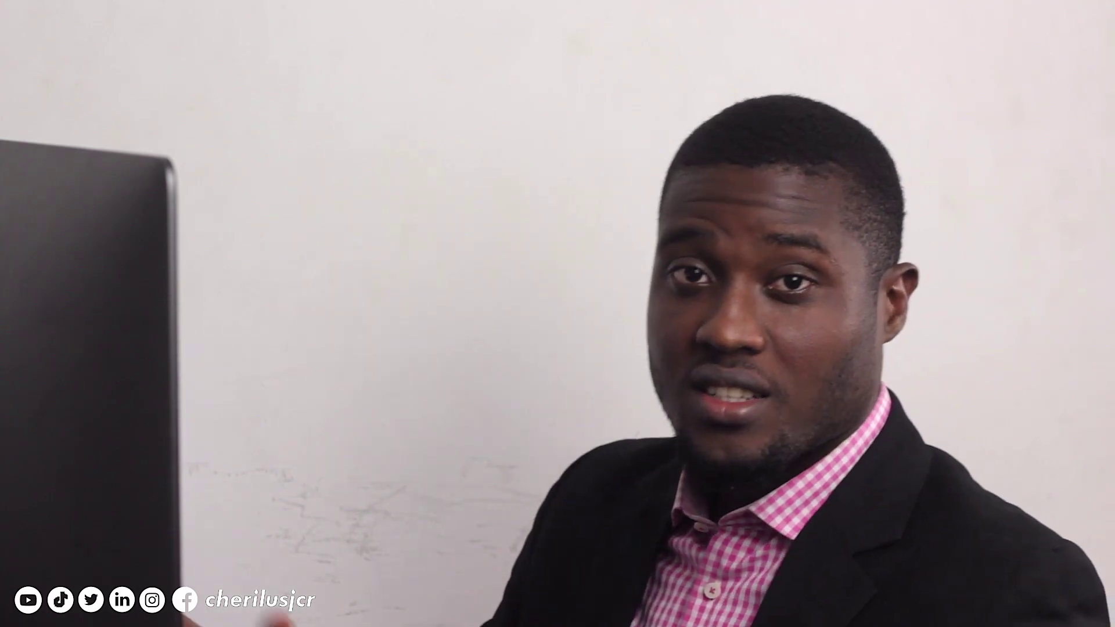